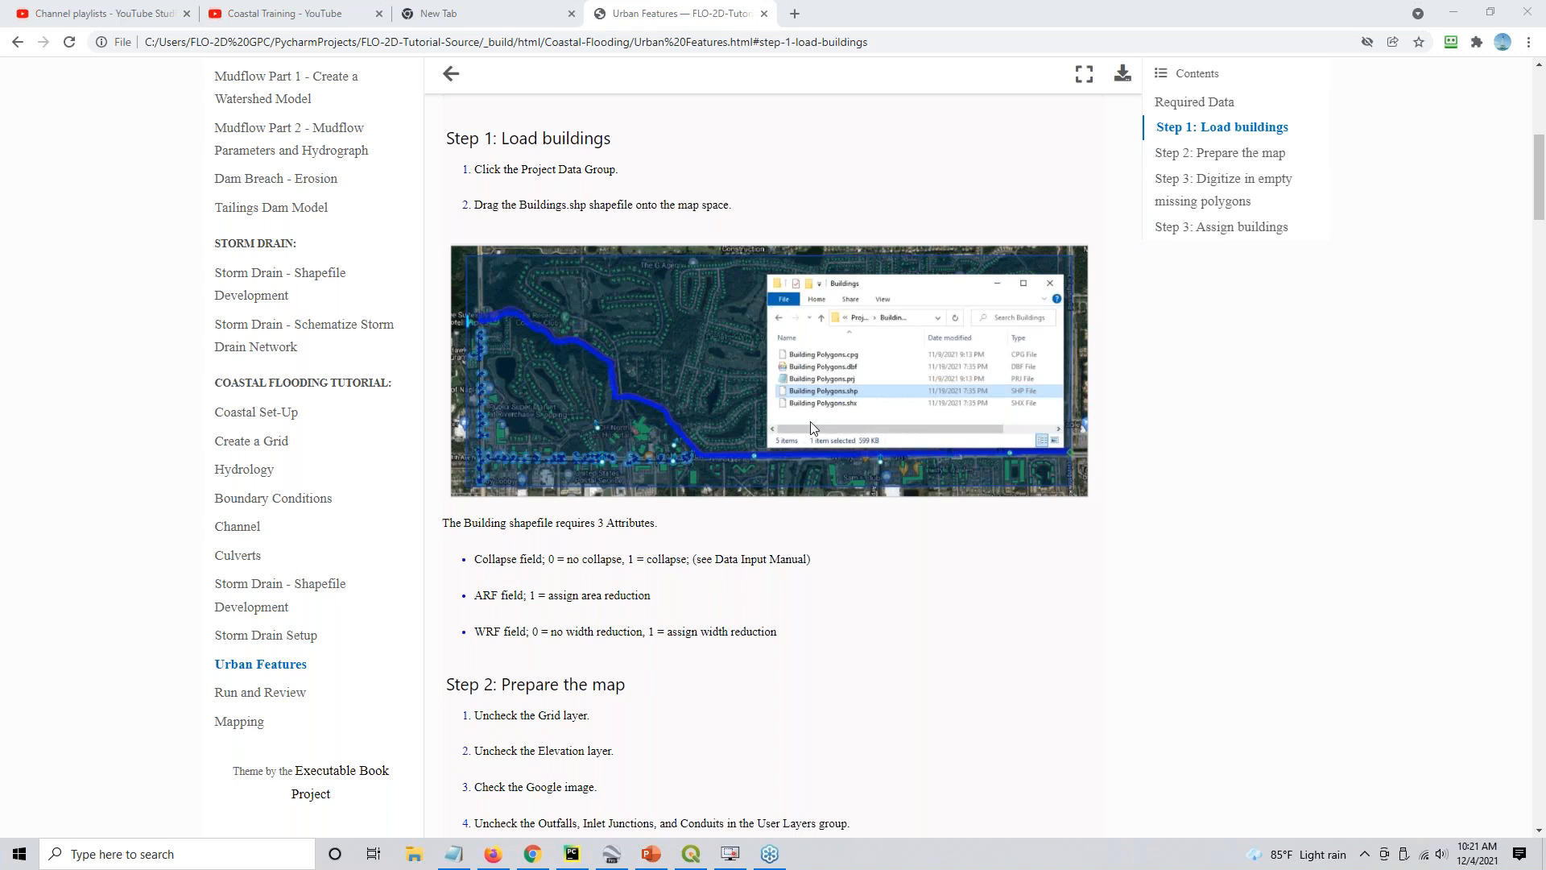
Read the tutorial's requirements for the building shapefile's Collapse, ARF and WRF attribute fields
scroll(716, 556, down, 4)
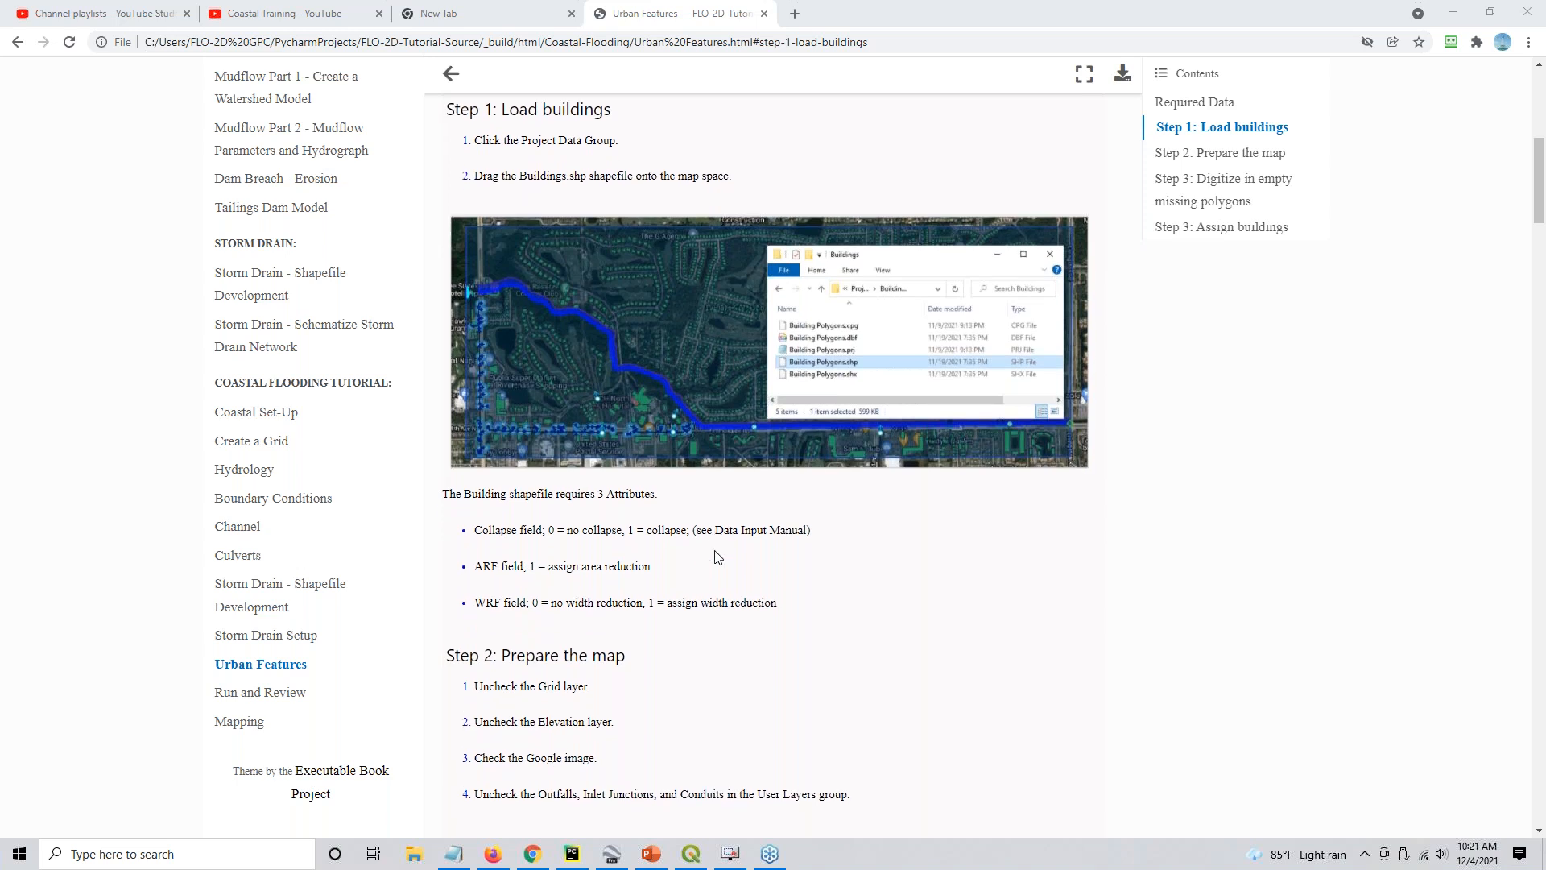
scroll(720, 548, down, 1)
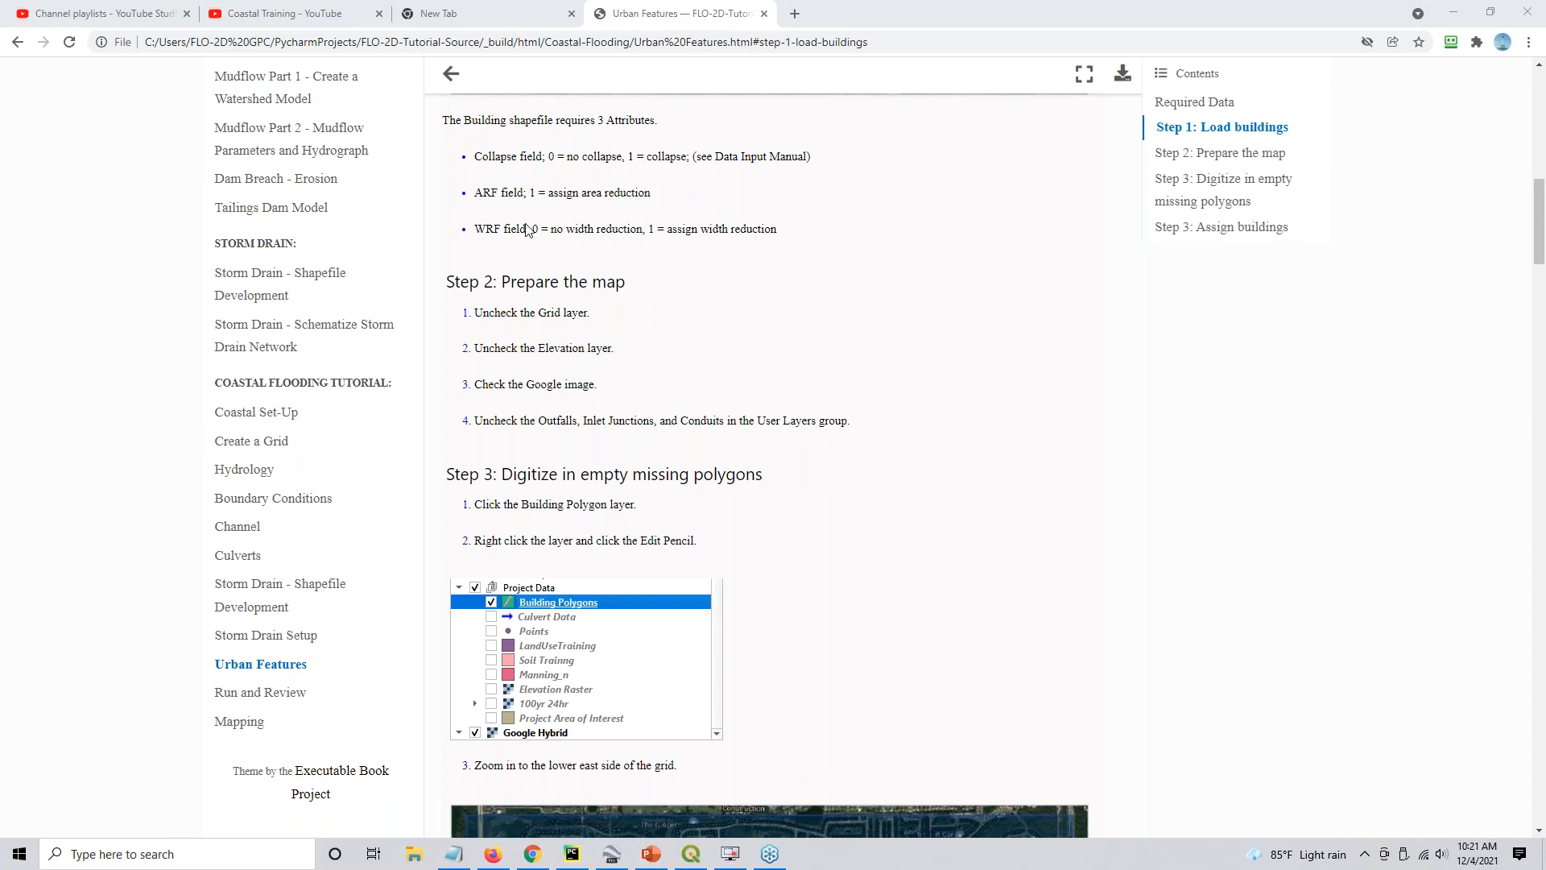
drag(533, 230, 597, 226)
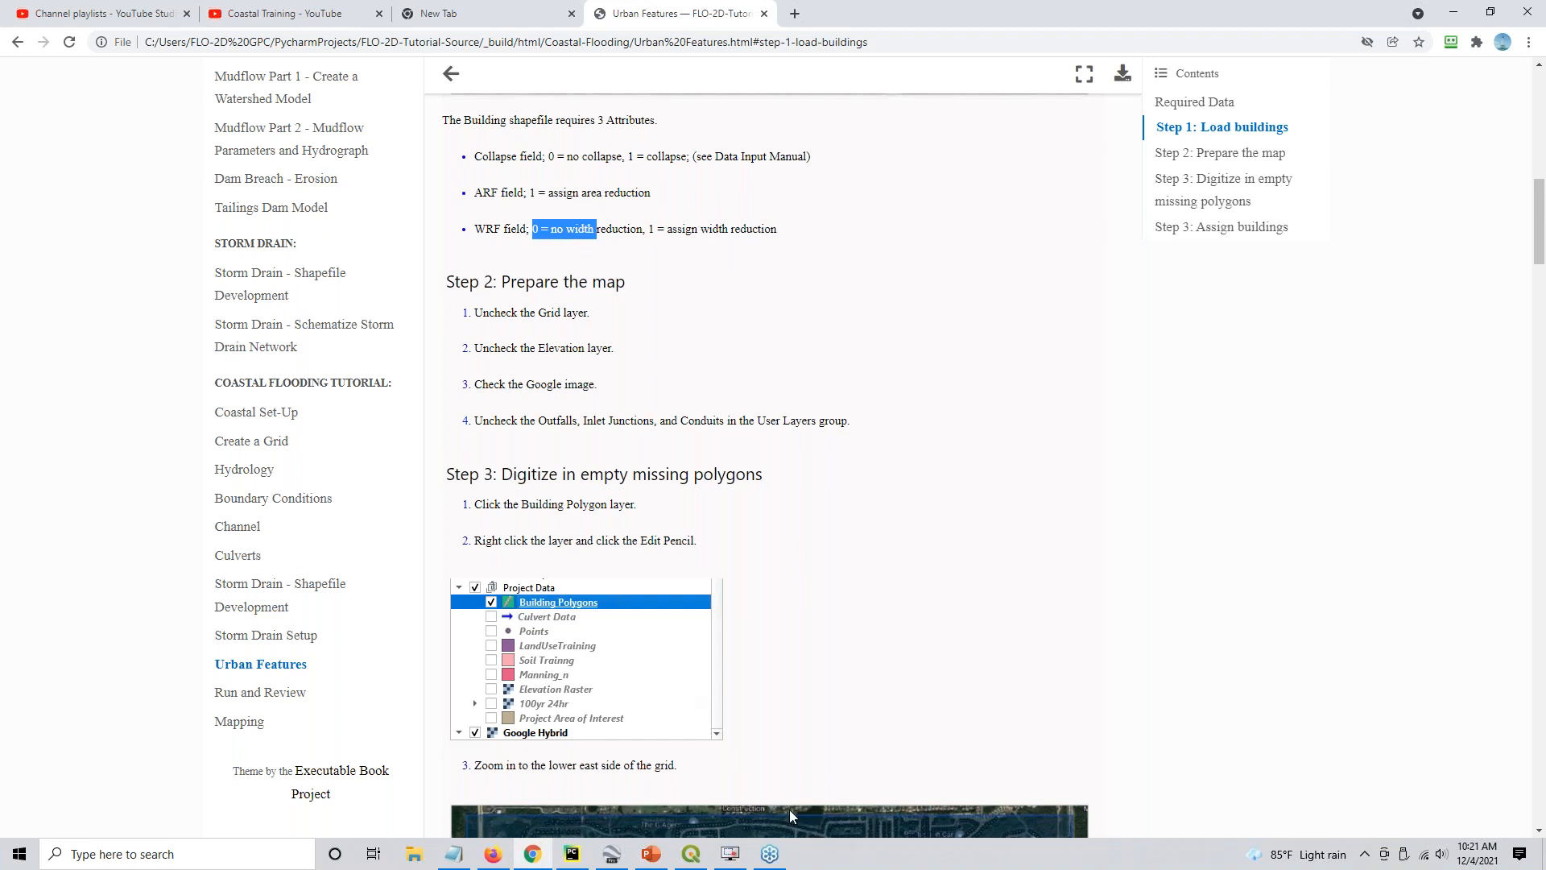
Switch to QGIS and hide the Outfalls, Inlets Junctions and Conduits layers
click(692, 854)
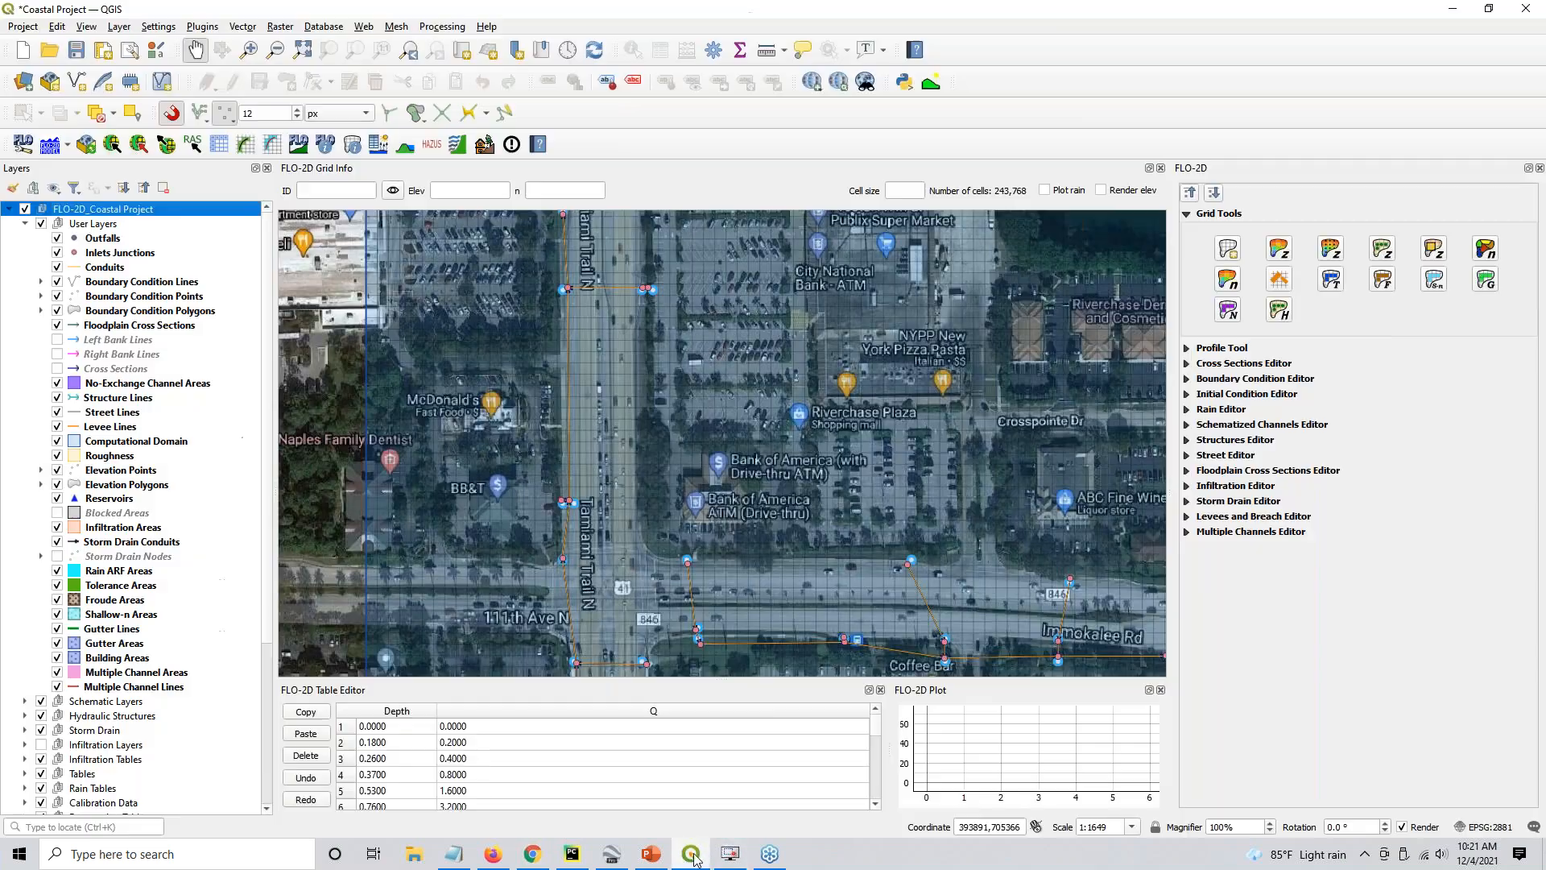
click(57, 238)
click(57, 253)
click(57, 267)
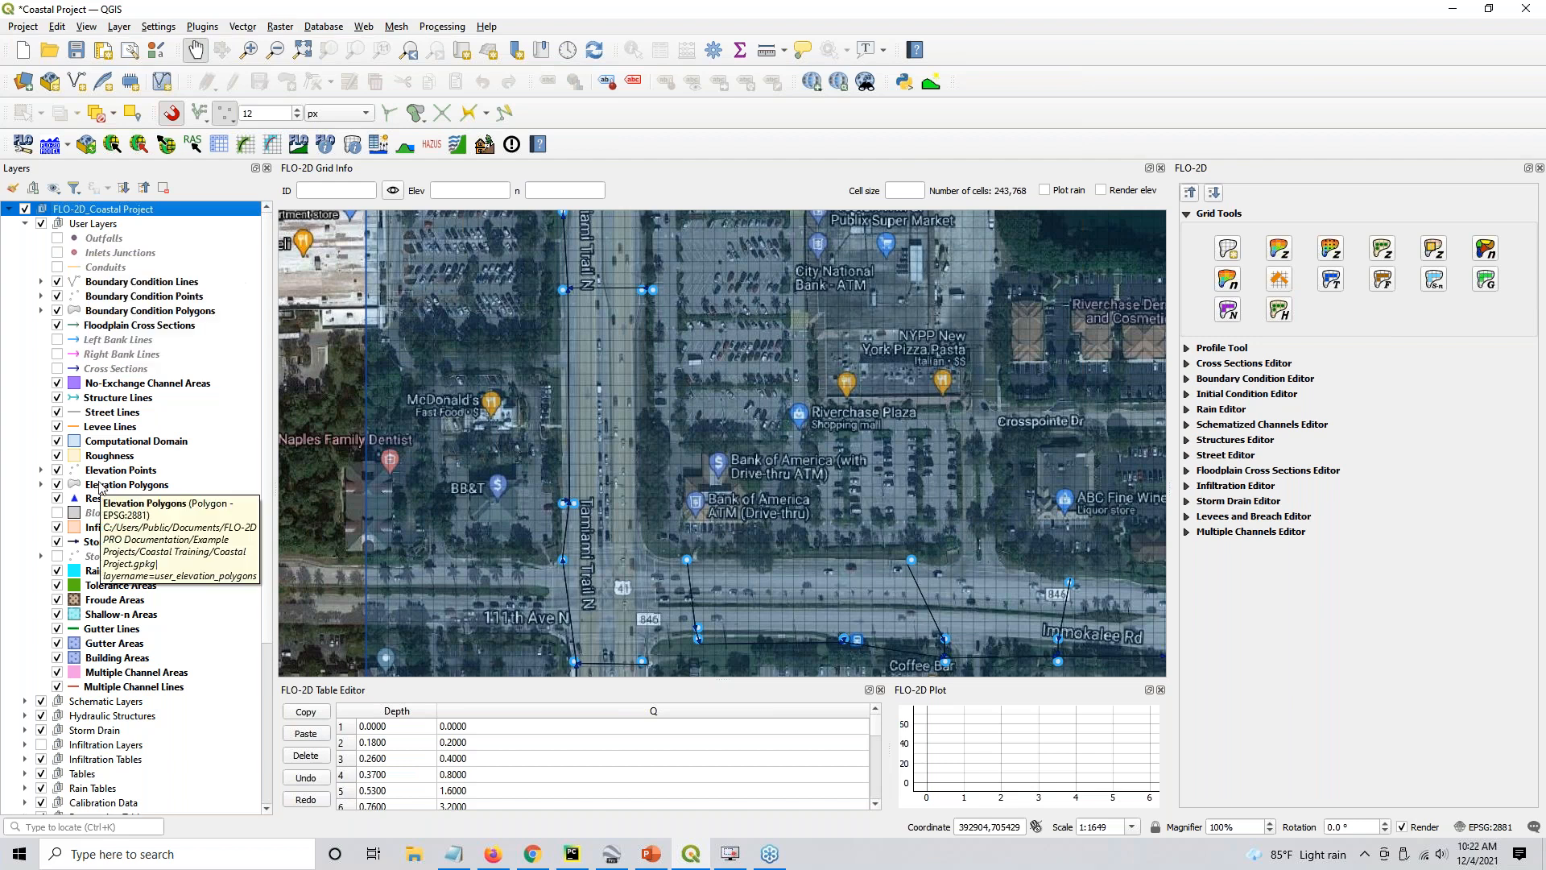
Zoom the map to the Computational Domain layer's extent and hide the Grid layer in the Schematic Layers group
click(107, 443)
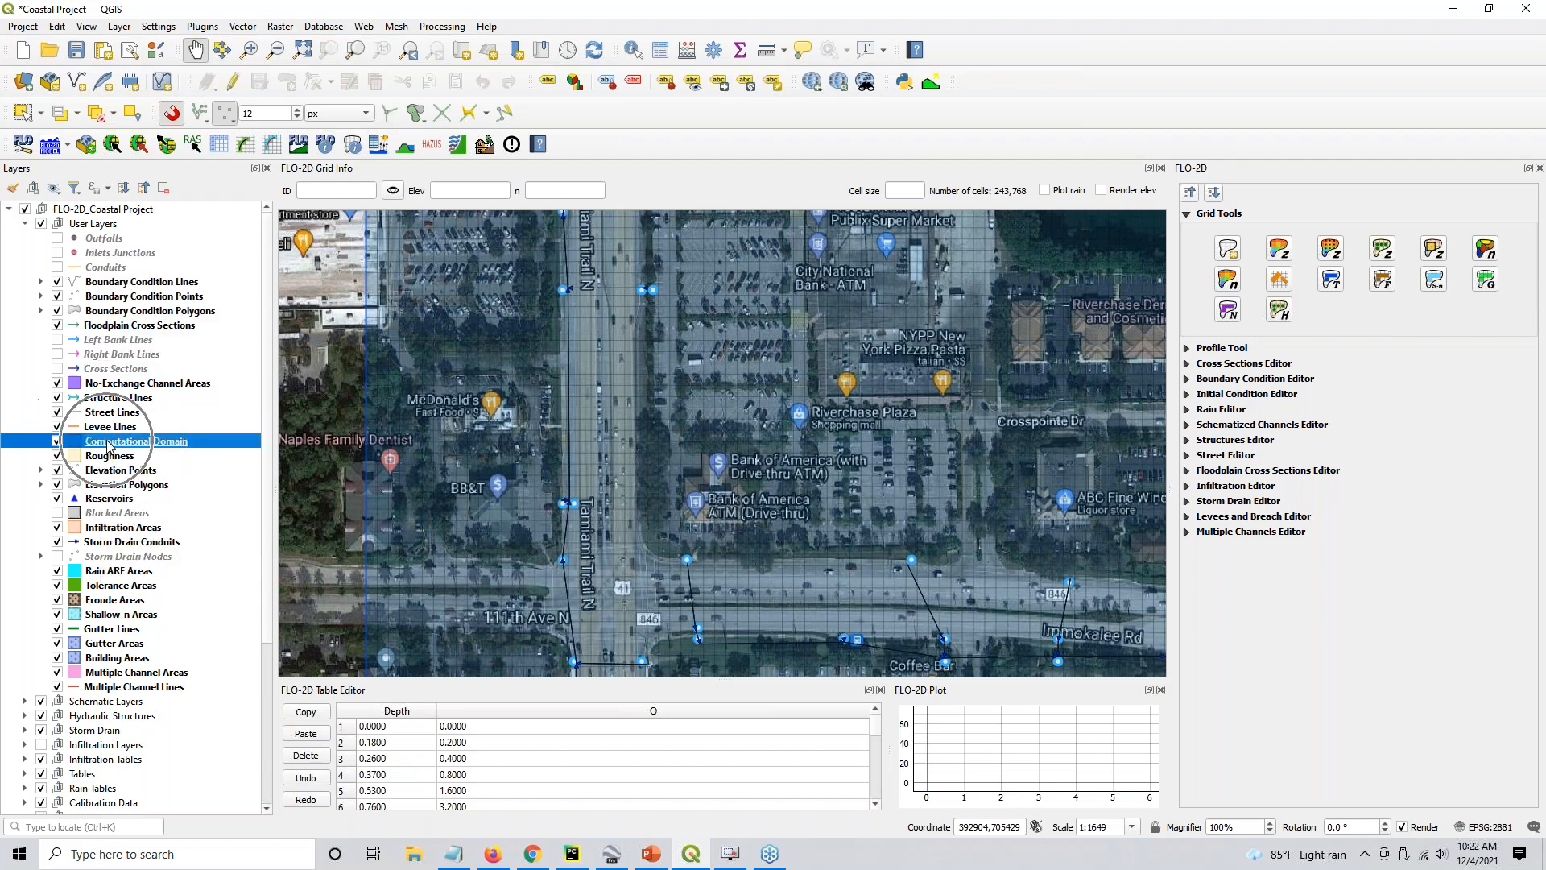
click(360, 50)
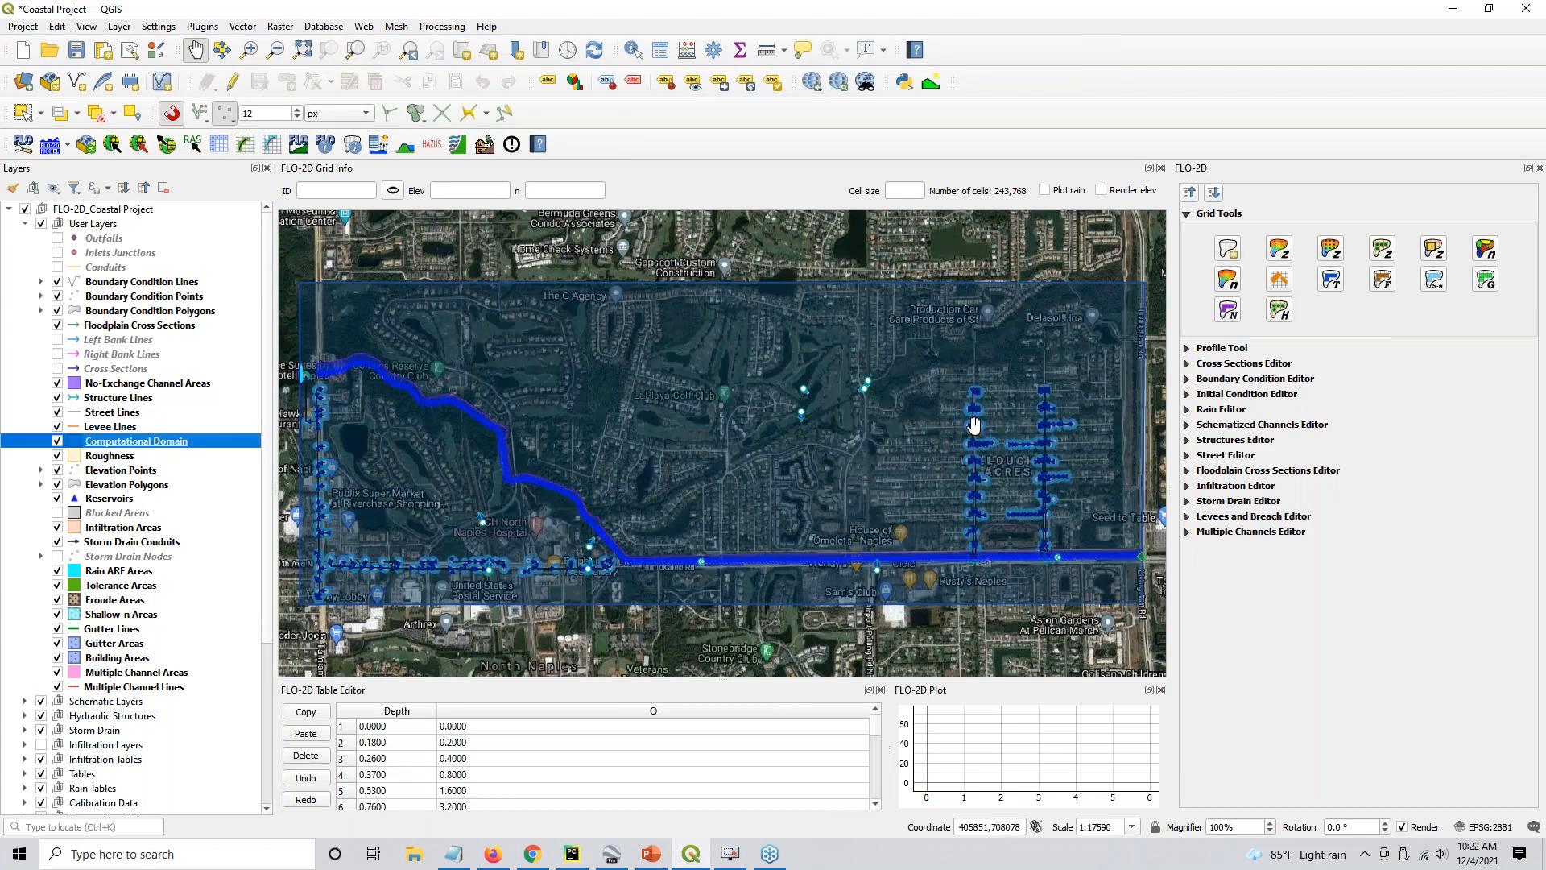
click(25, 701)
scroll(59, 760, down, 3)
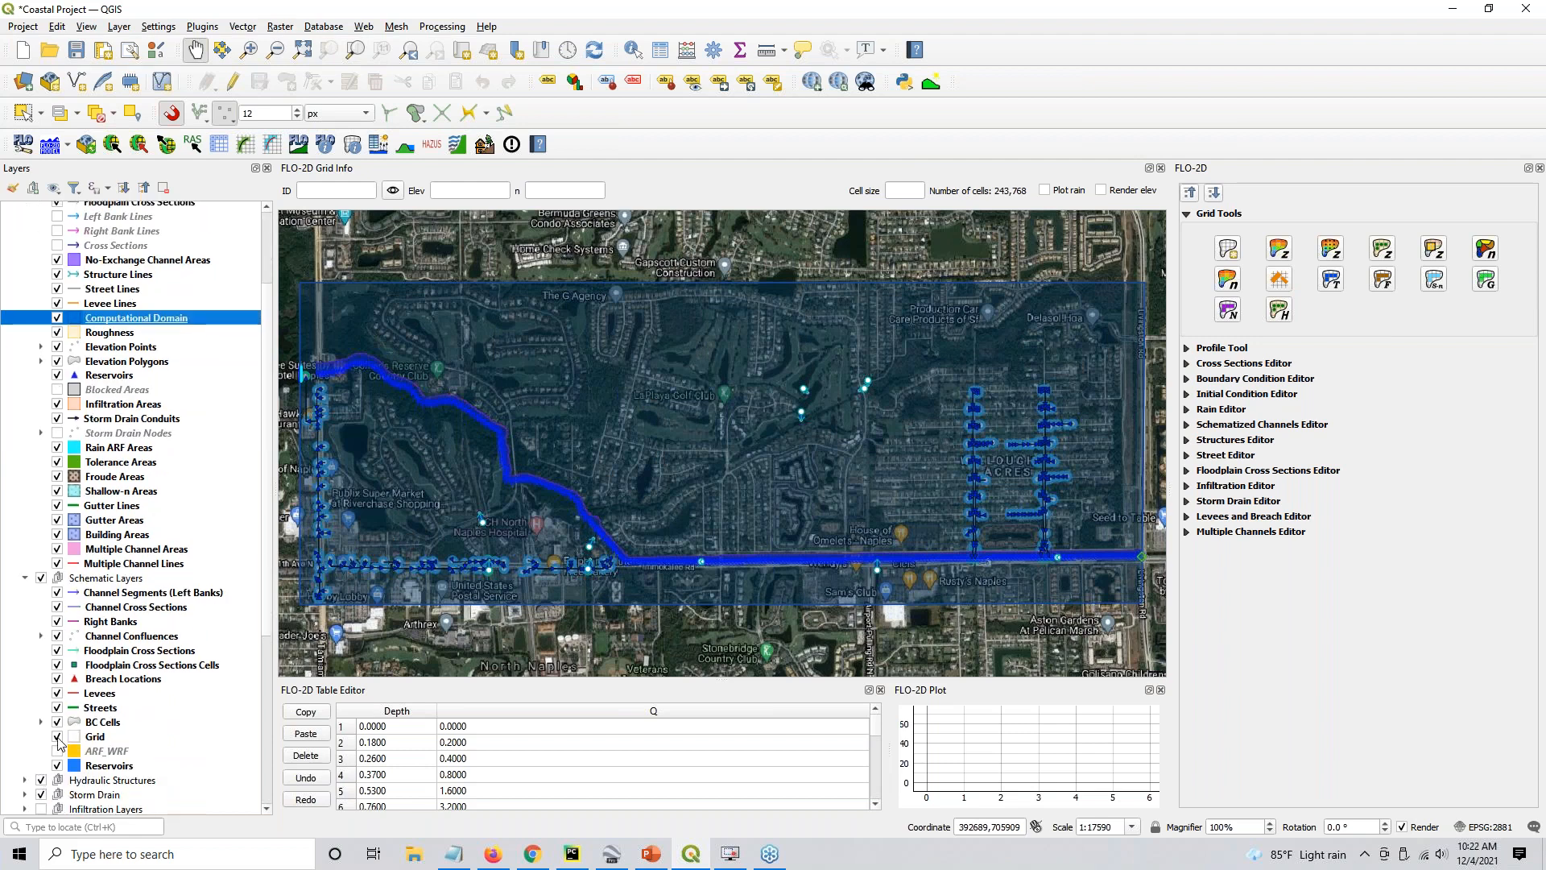
click(57, 735)
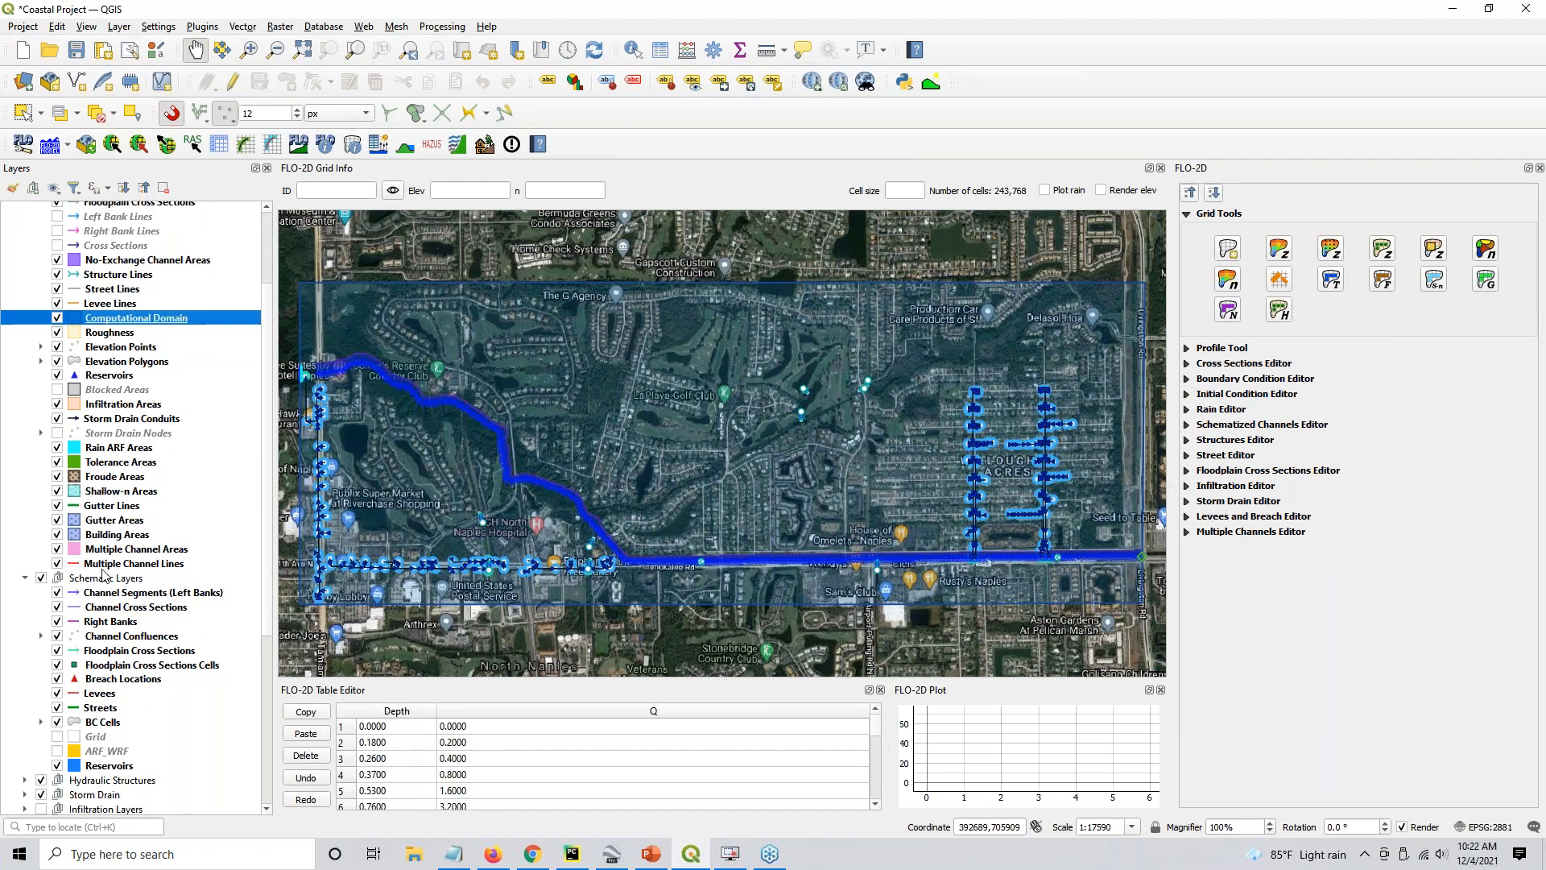
Collapse the Schematic Layers and User Layers groups to reveal the Project Data group
click(25, 578)
scroll(22, 570, up, 3)
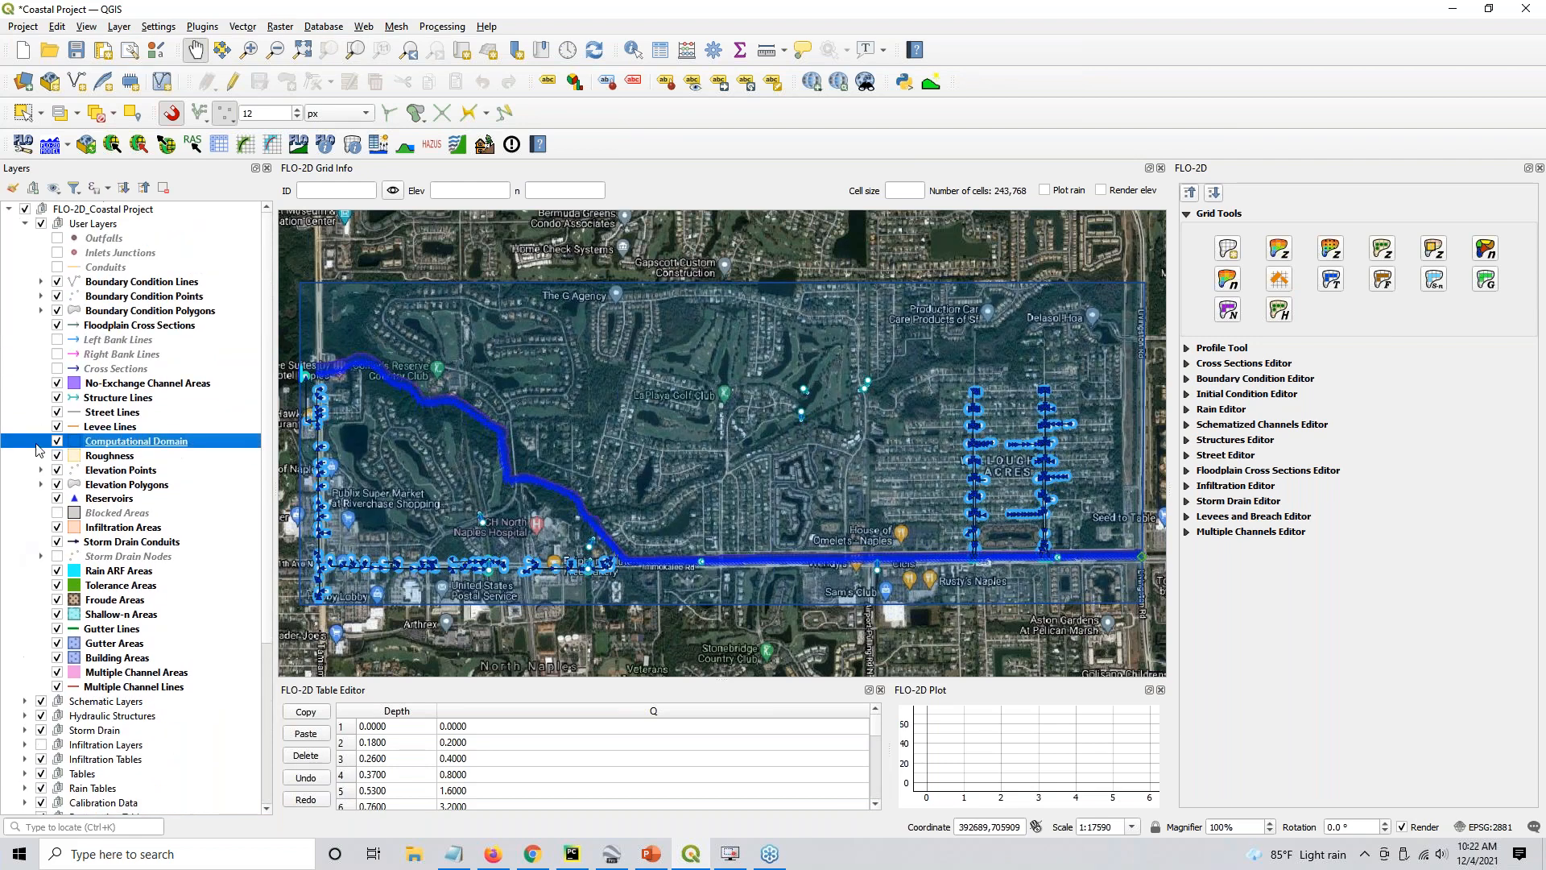
click(24, 223)
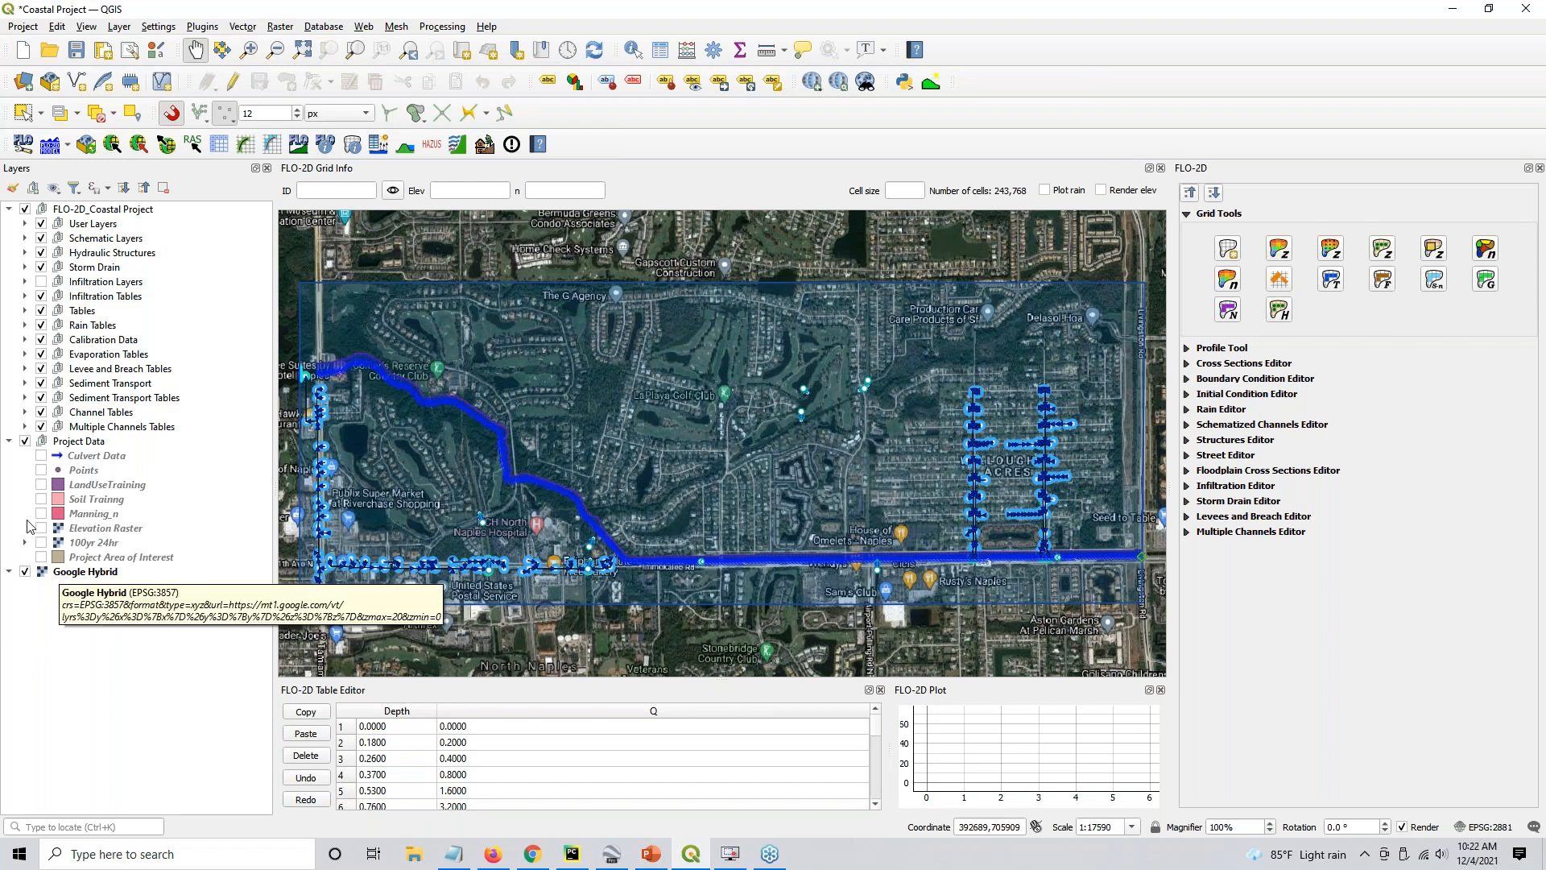
Switch to File Explorer and open the Buildings folder inside Coastal Training's Project Data folder
click(414, 853)
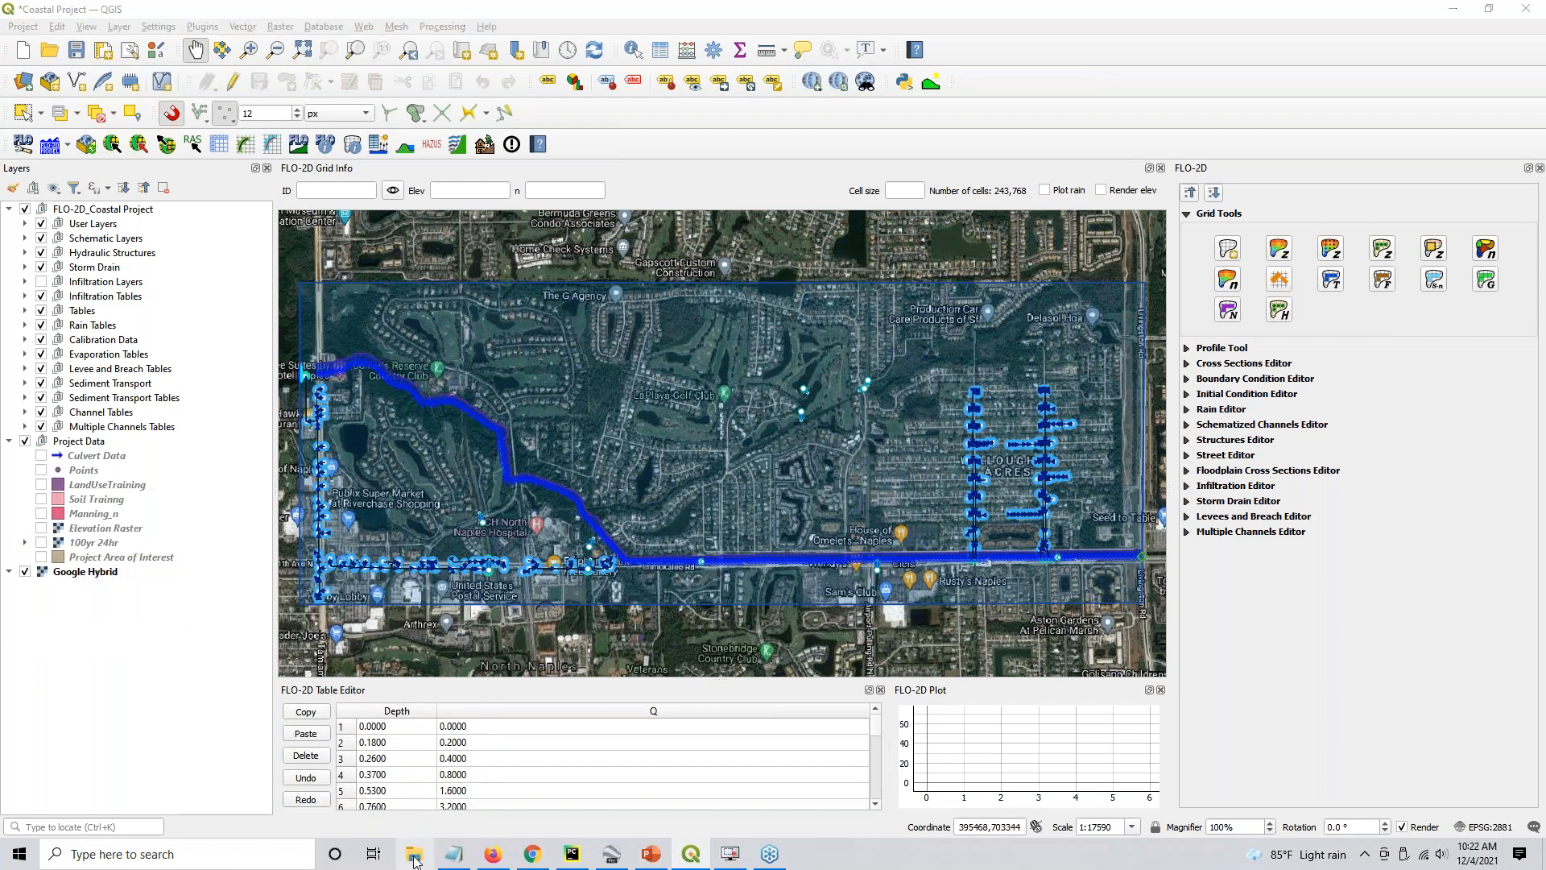
drag(654, 182, 1096, 176)
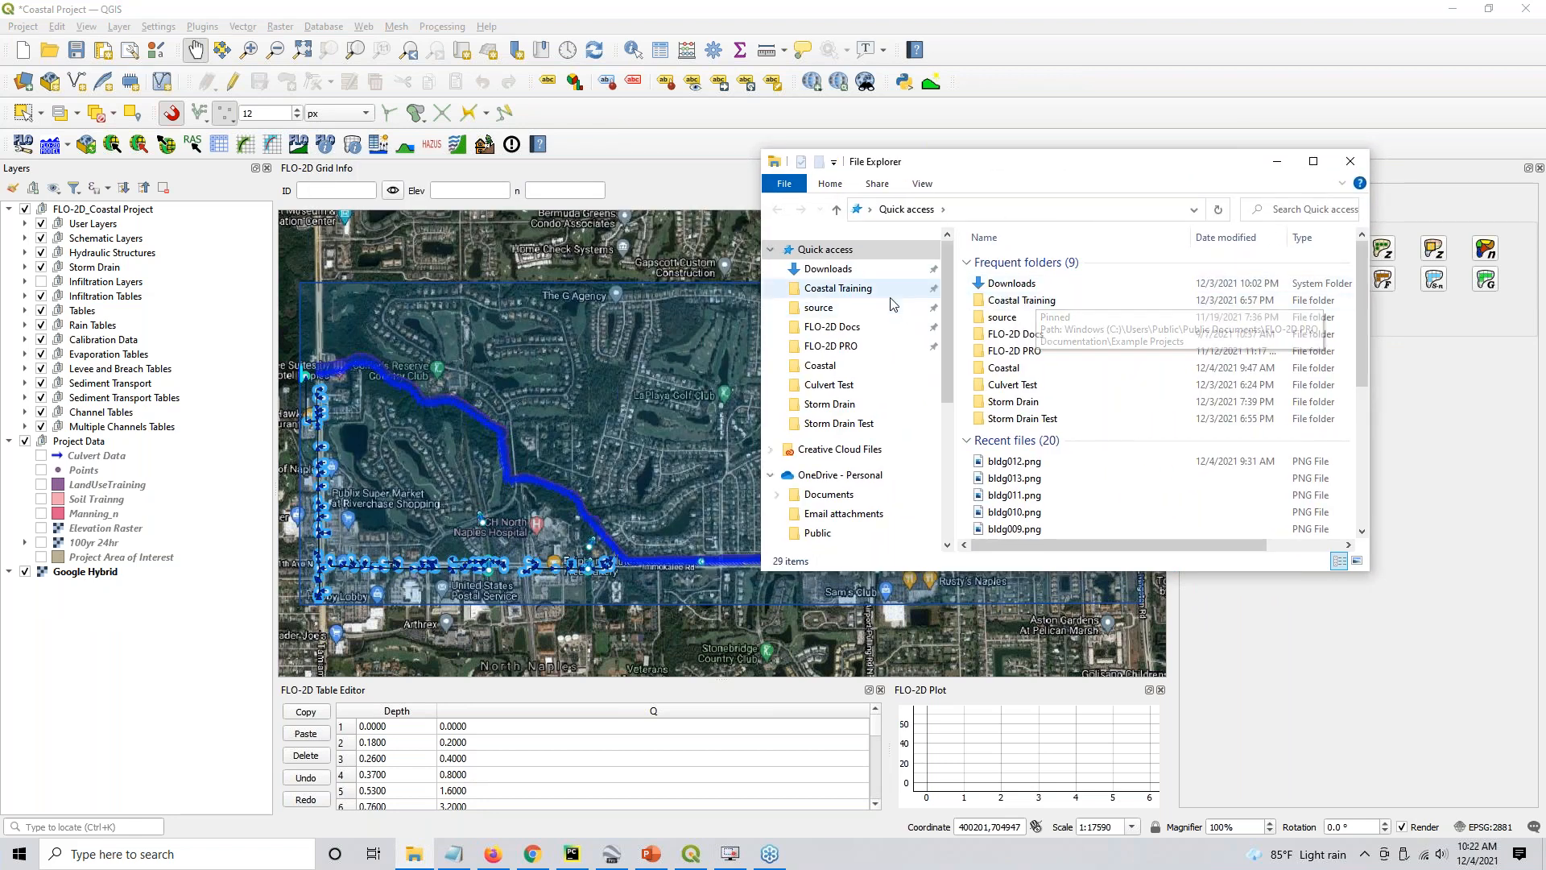
click(921, 289)
double_click(995, 294)
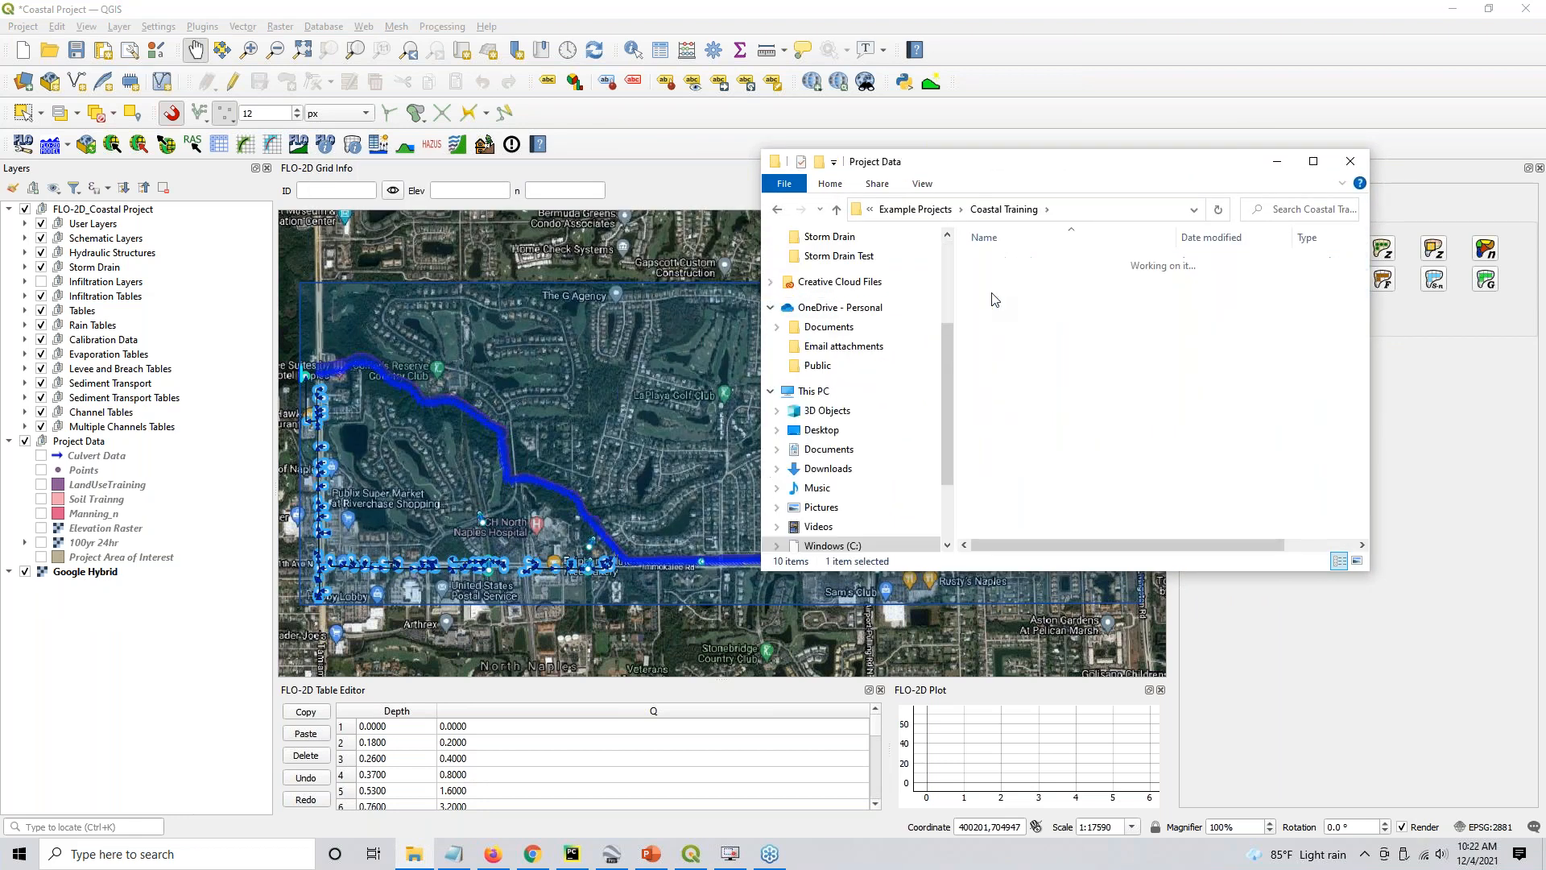
click(996, 313)
double_click(996, 313)
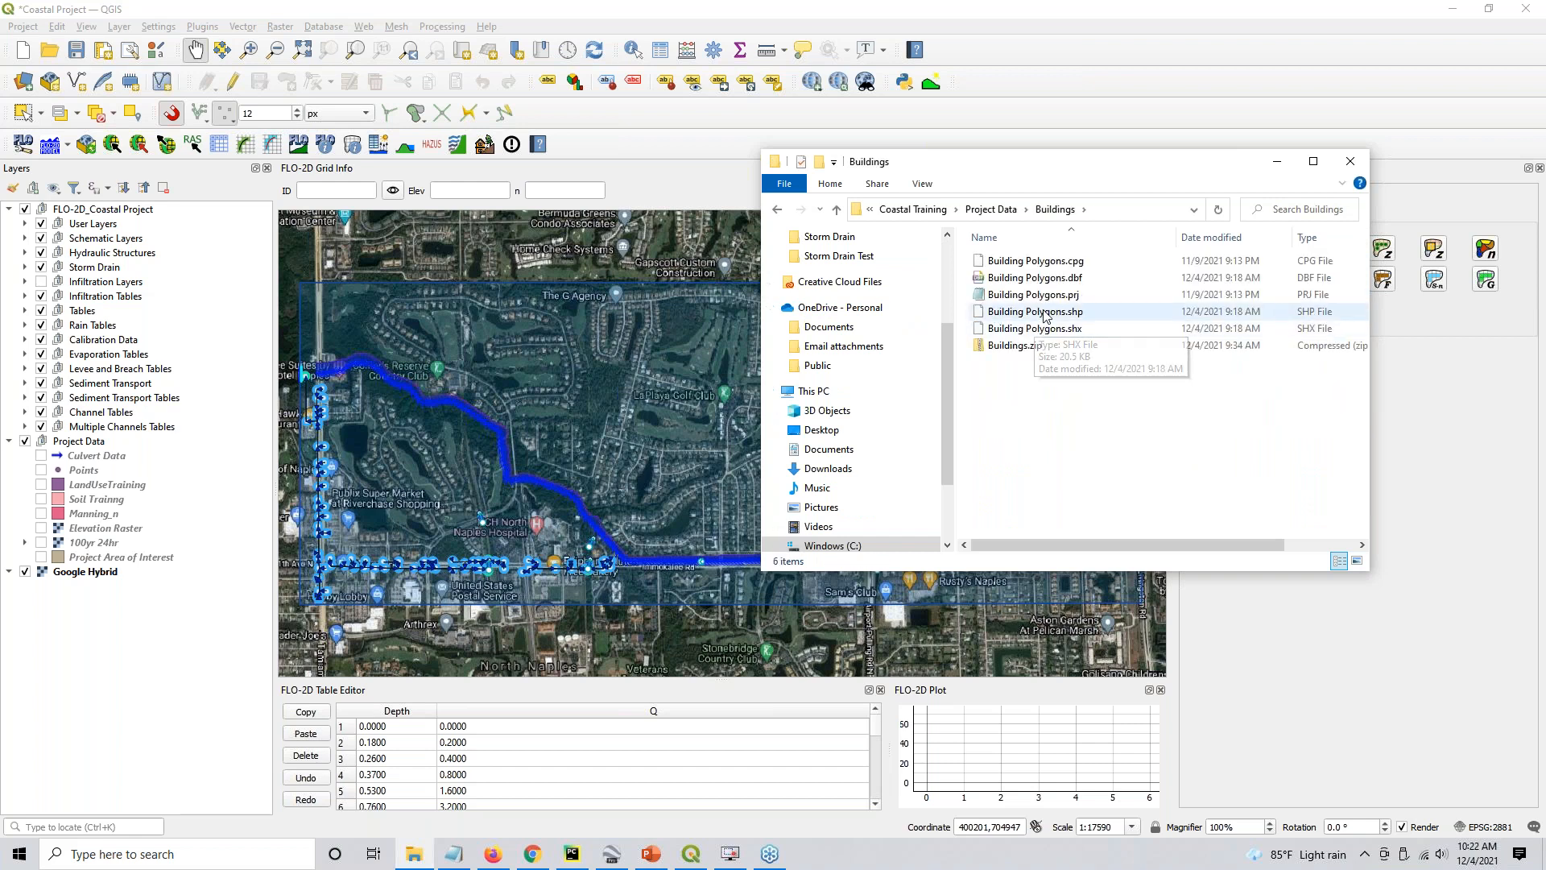
Try loading Building Polygons.shp onto the map, and remove the misplaced layer from the User Layers group
drag(1034, 311, 656, 435)
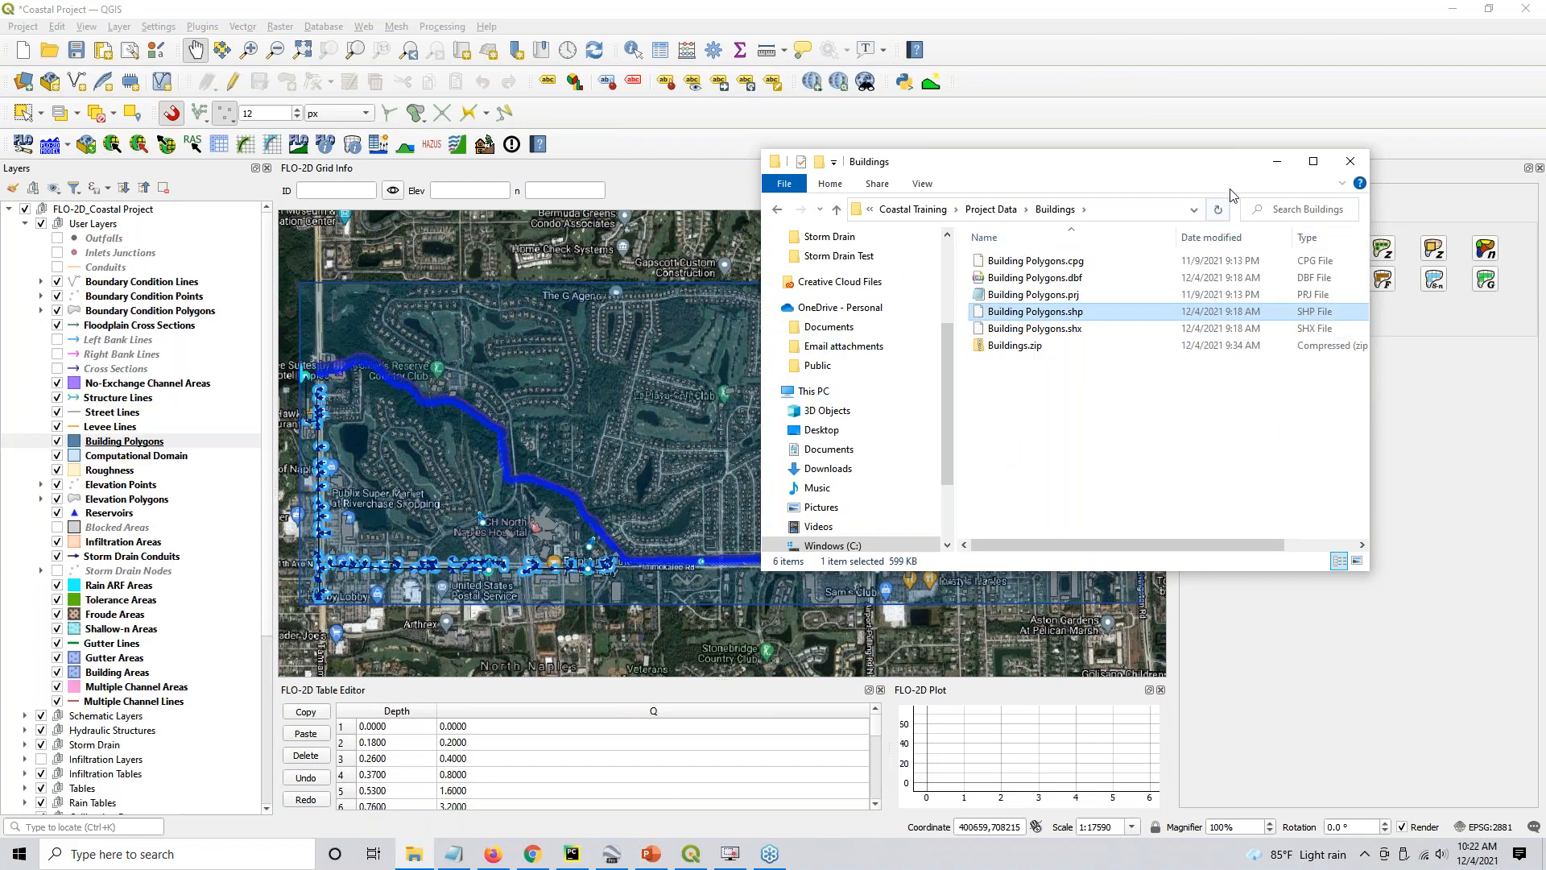
click(1276, 161)
click(138, 444)
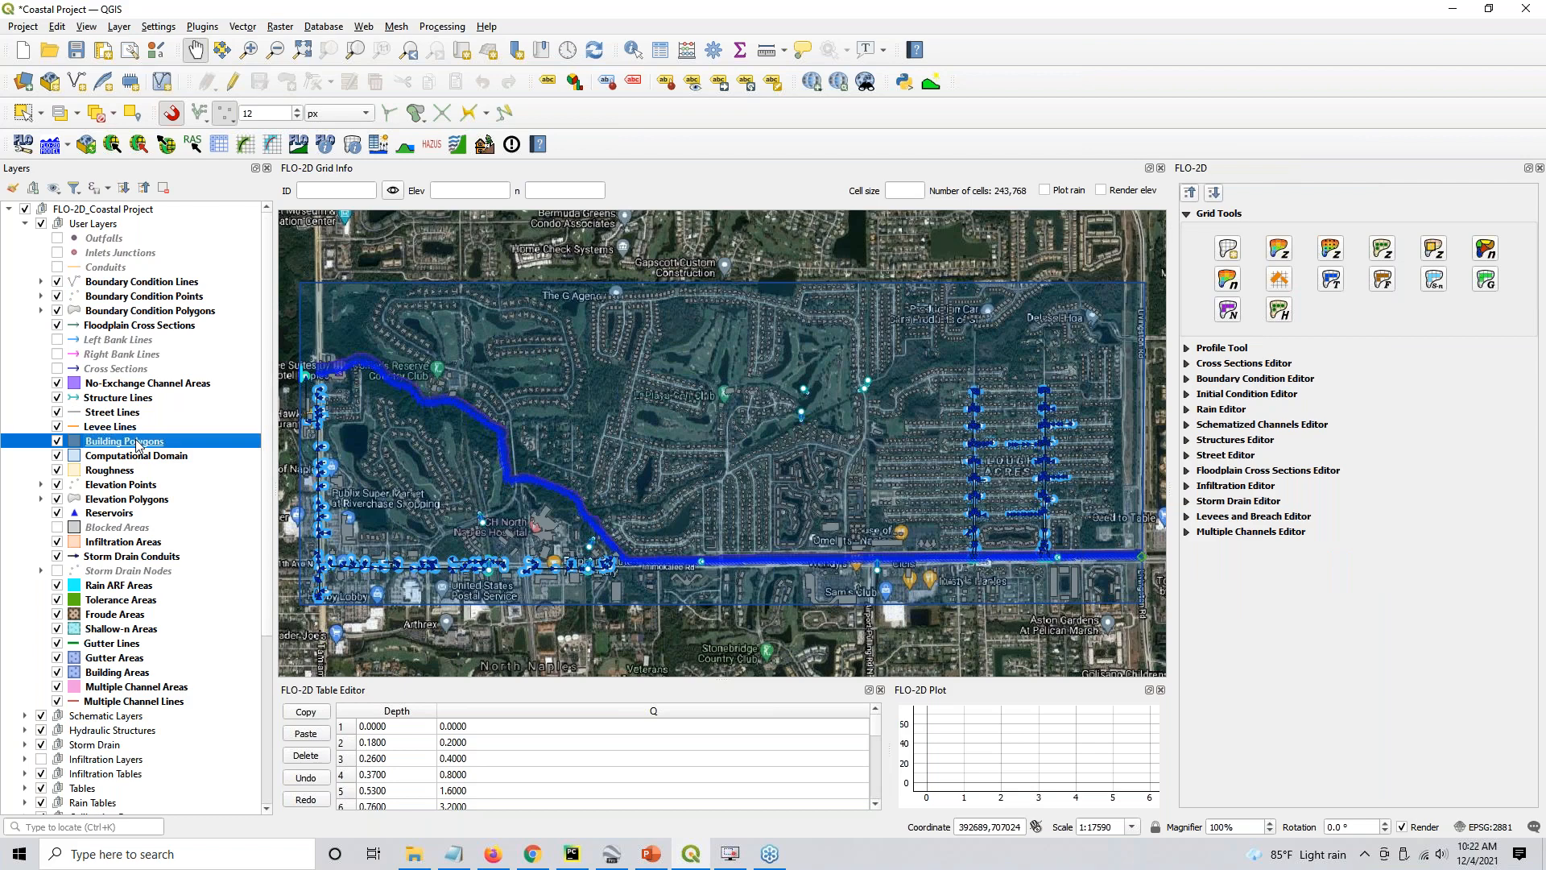
right_click(138, 443)
key(r)
key(Return)
Load Building Polygons.shp from the Buildings folder into the Project Data group
scroll(84, 682, down, 5)
click(82, 677)
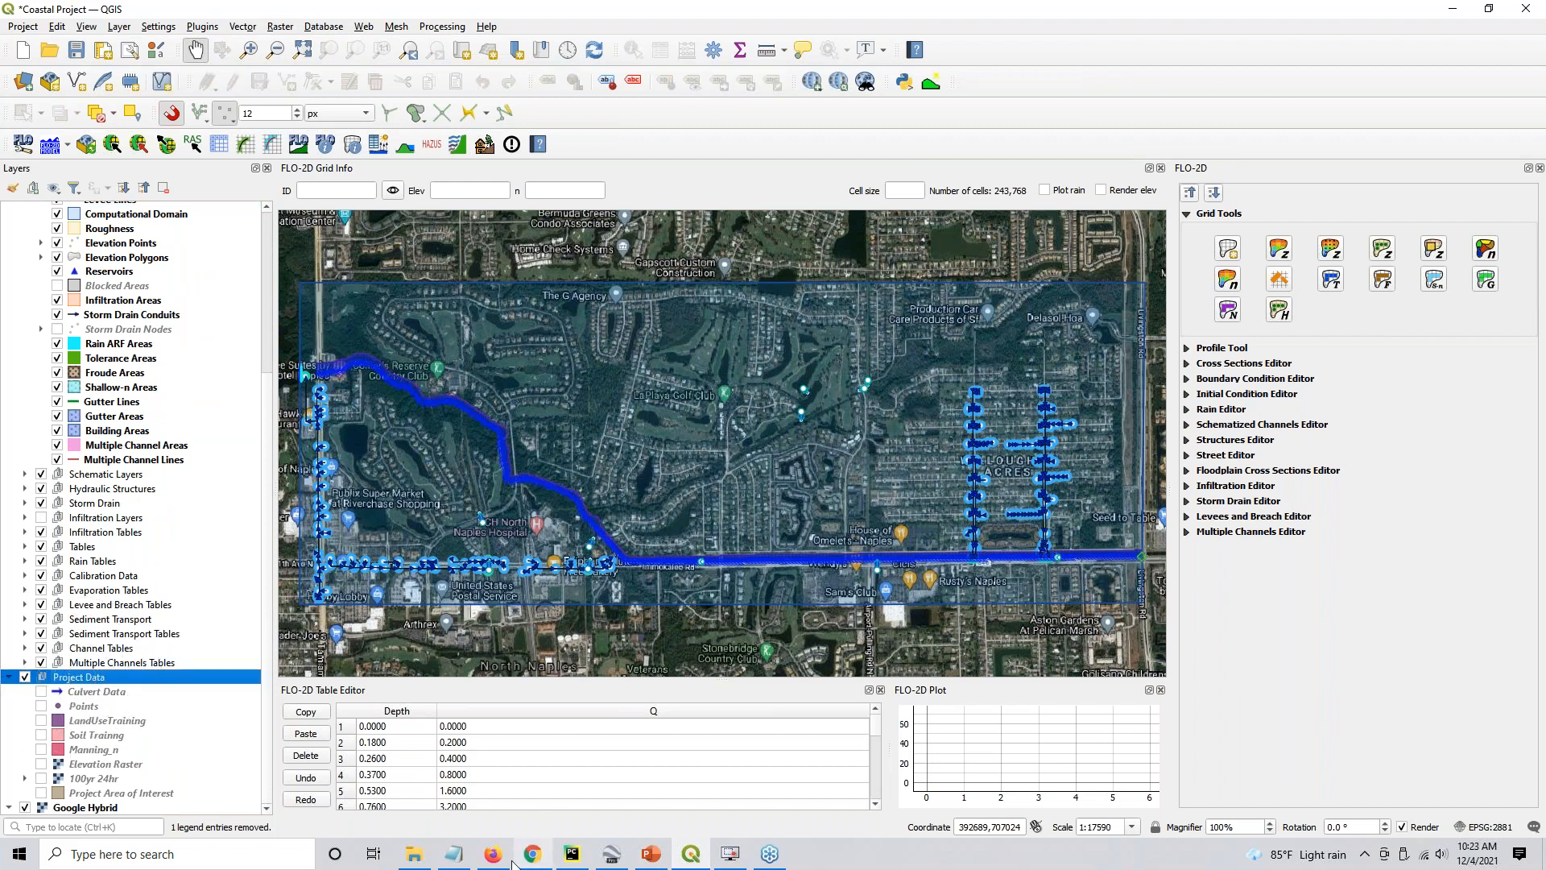
click(414, 853)
click(1045, 314)
click(1052, 314)
click(1021, 490)
drag(1059, 313, 89, 684)
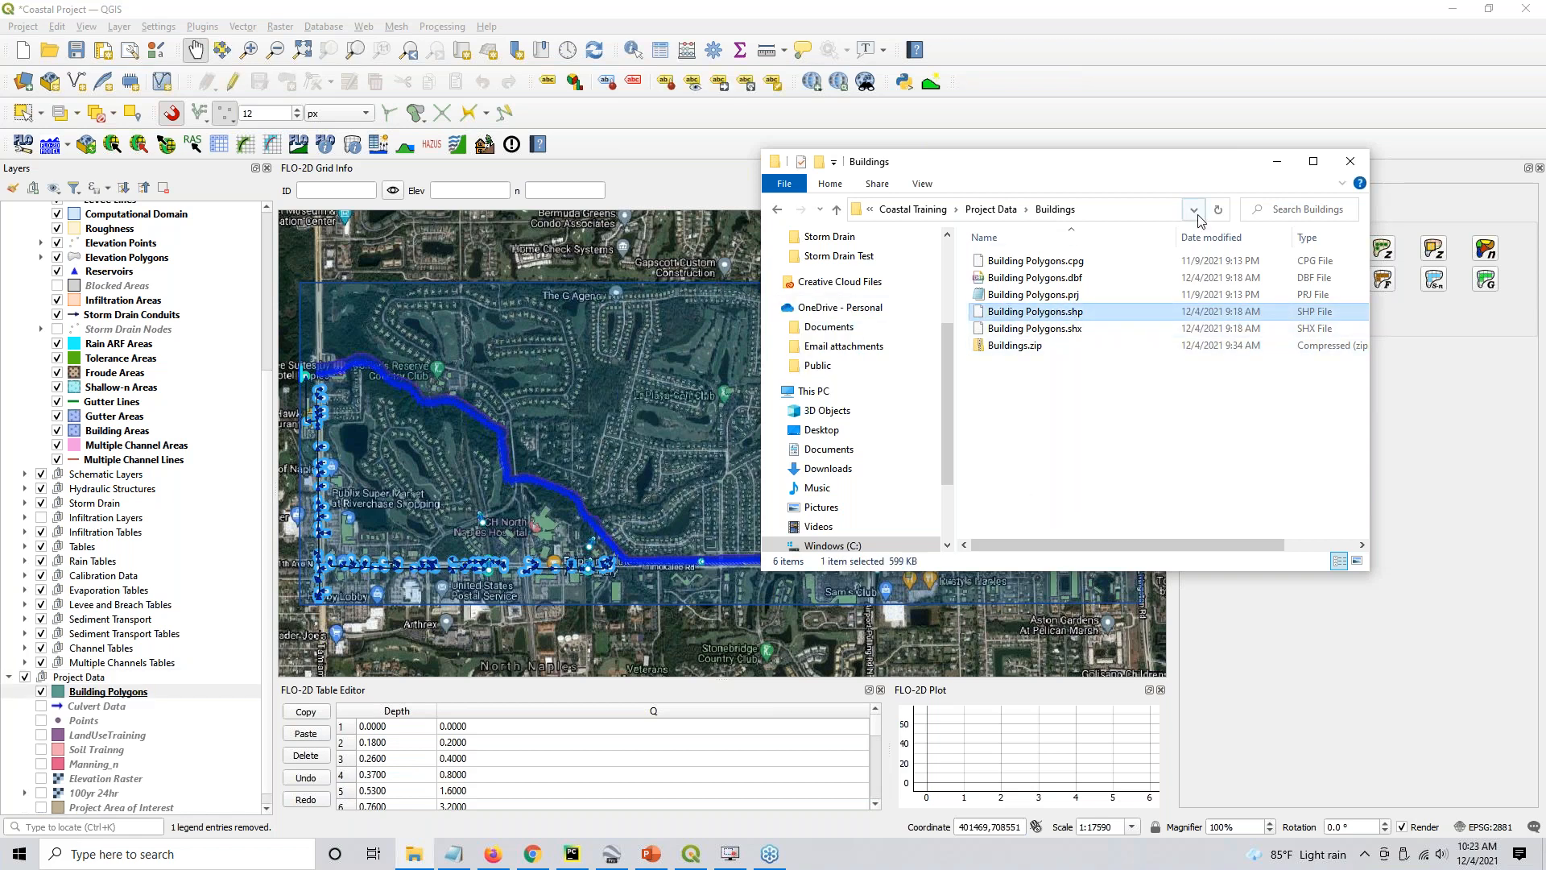
click(1284, 164)
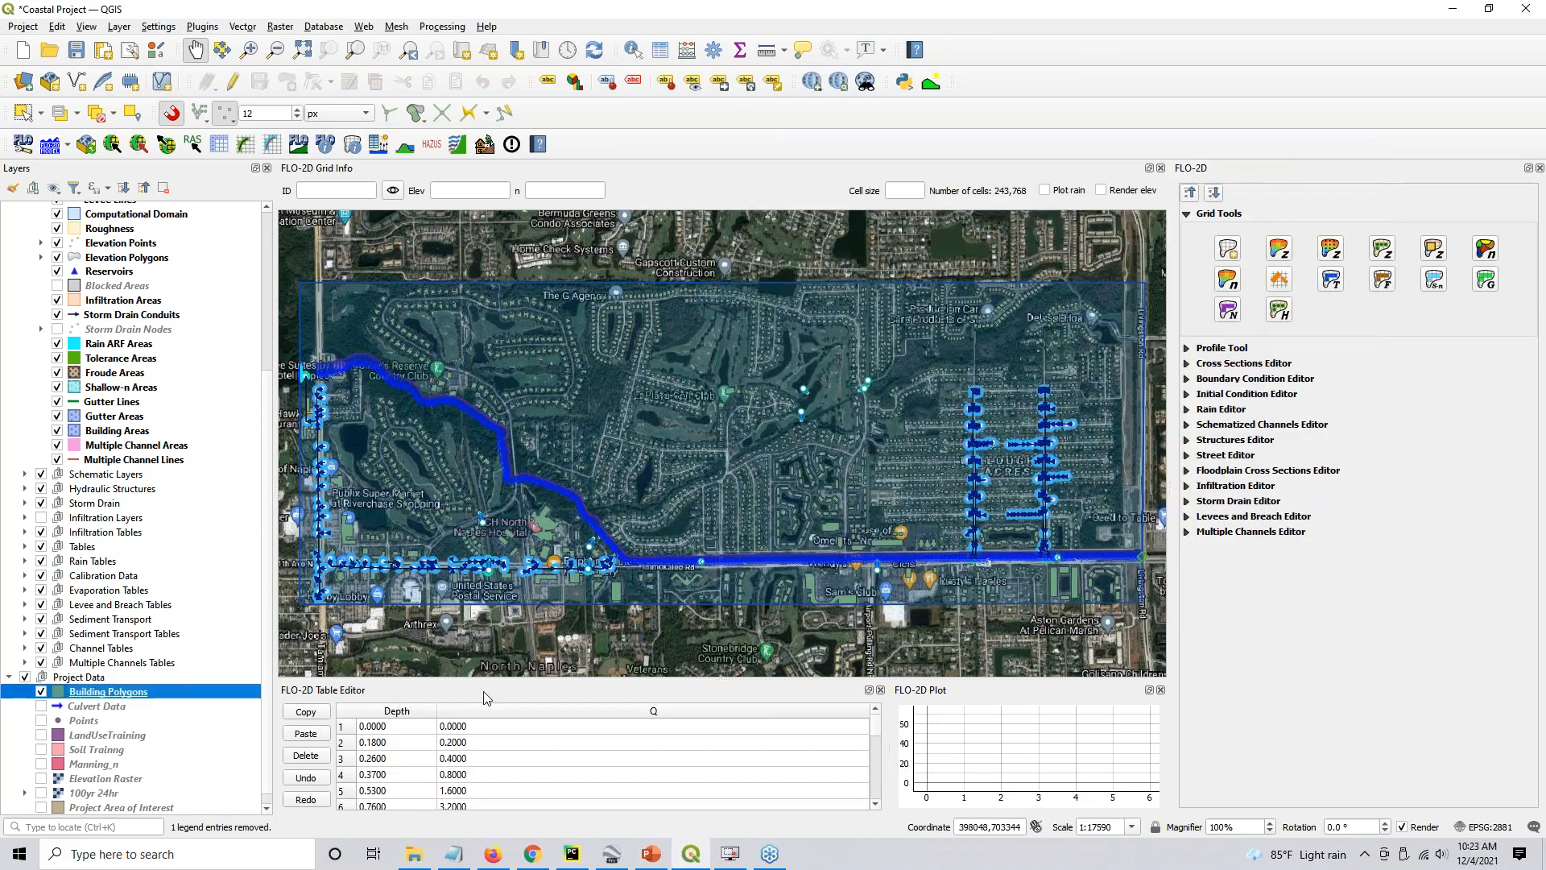
Change the Building Polygons layer's simple fill colour to bright green #24b61f and apply it
double_click(108, 692)
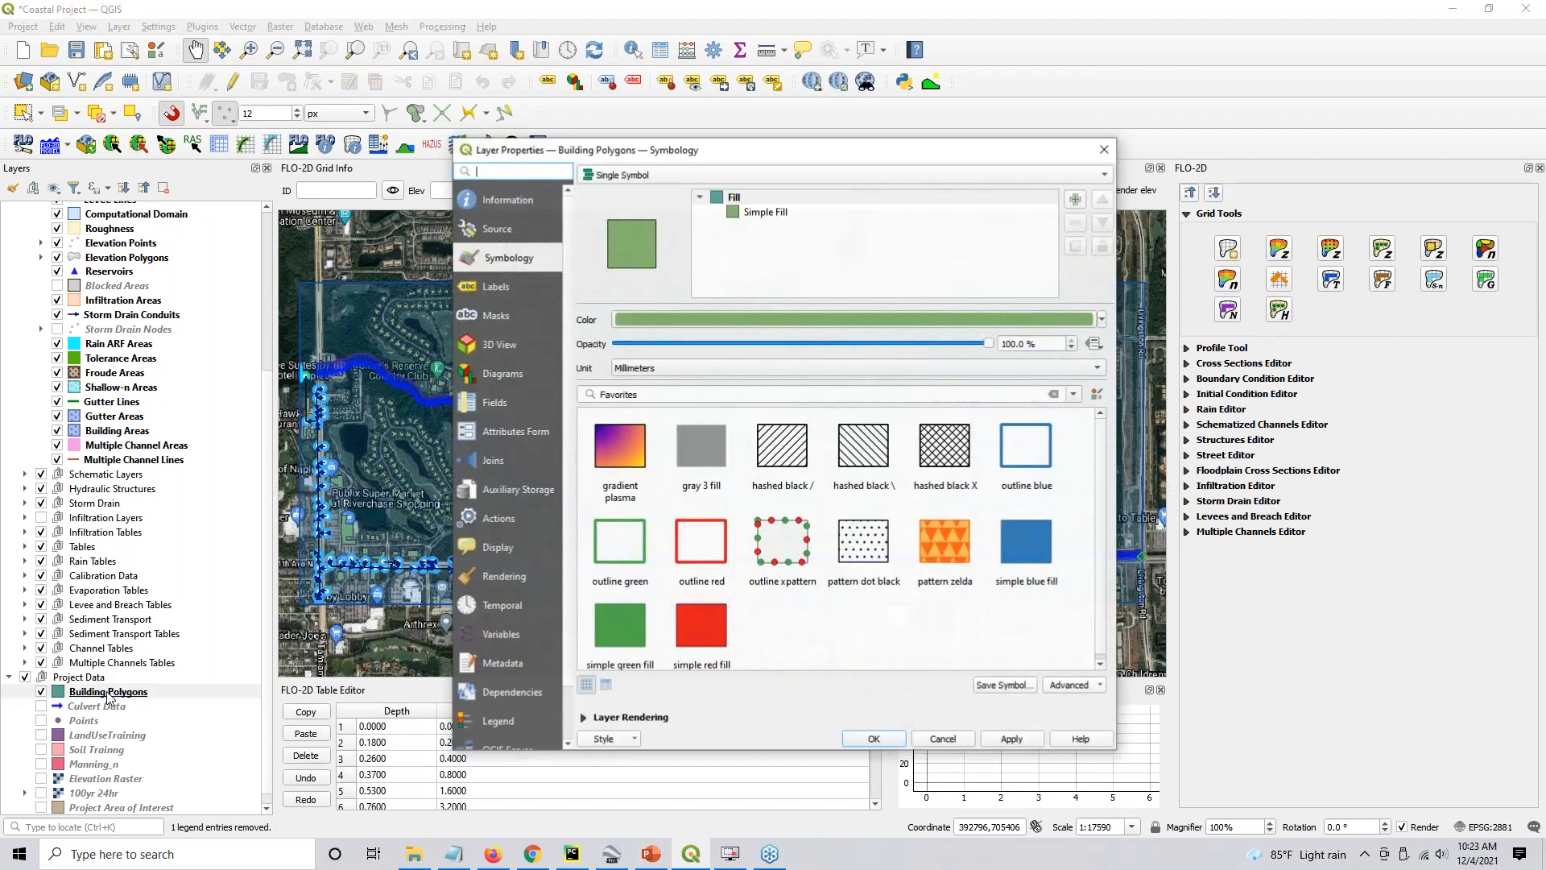
click(764, 212)
click(915, 347)
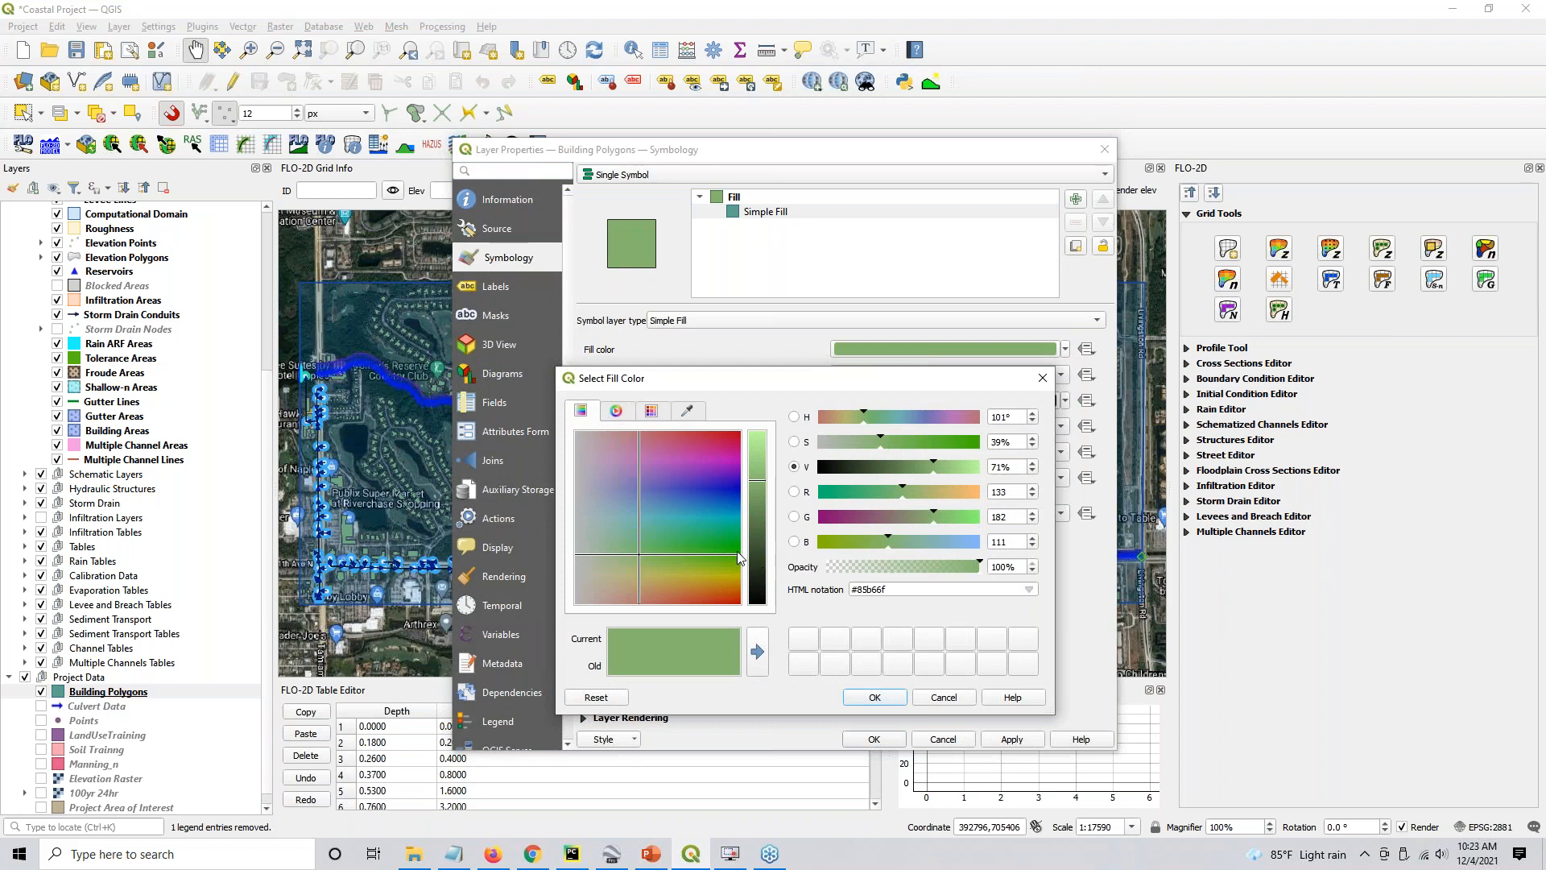
click(712, 547)
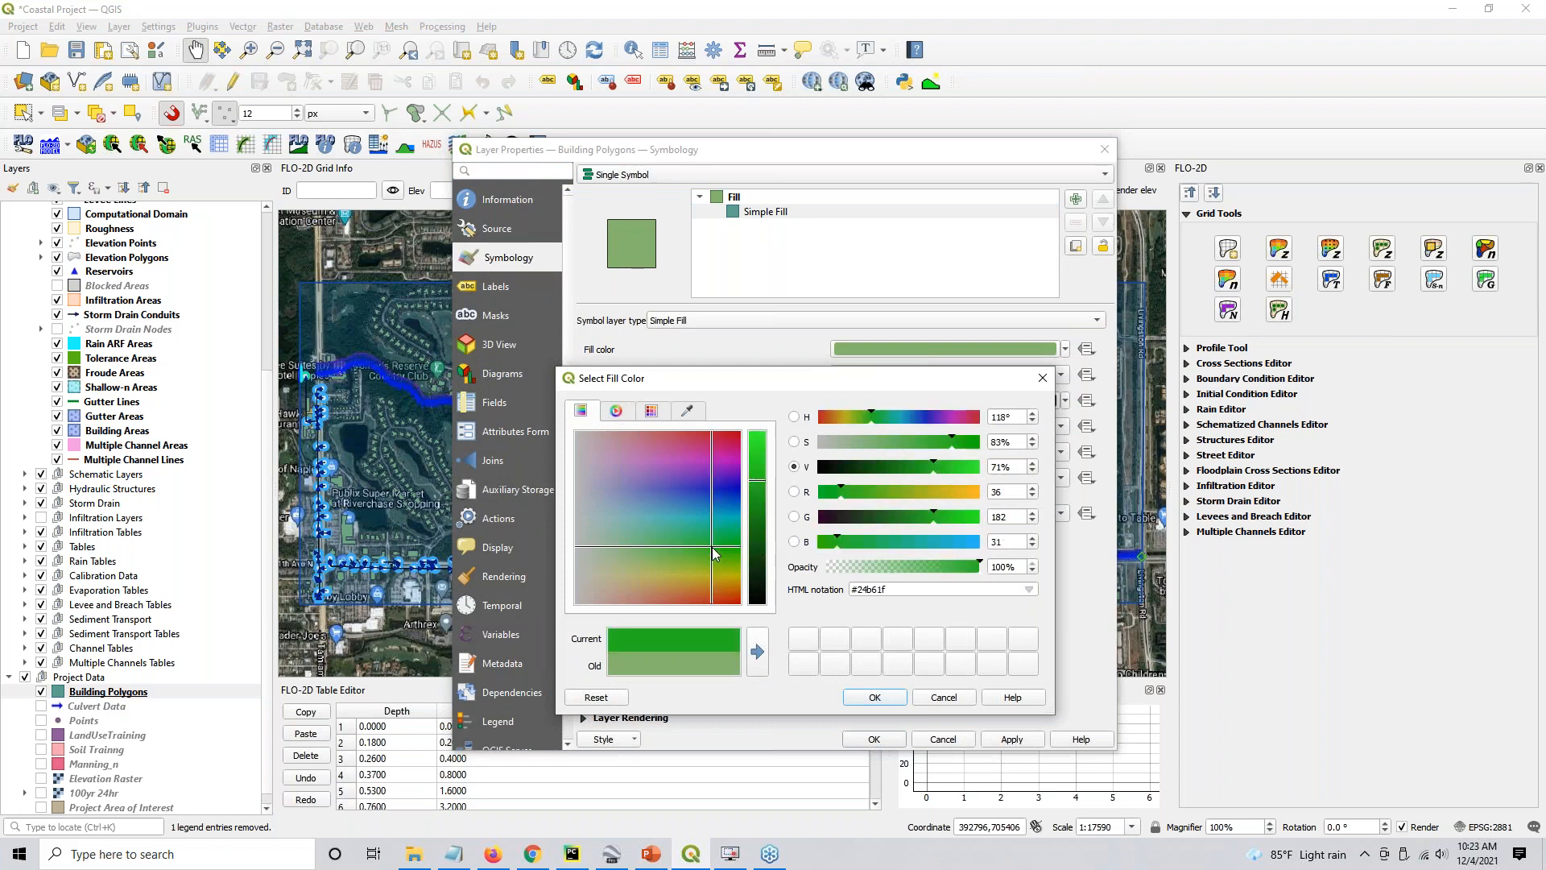
click(875, 697)
click(875, 738)
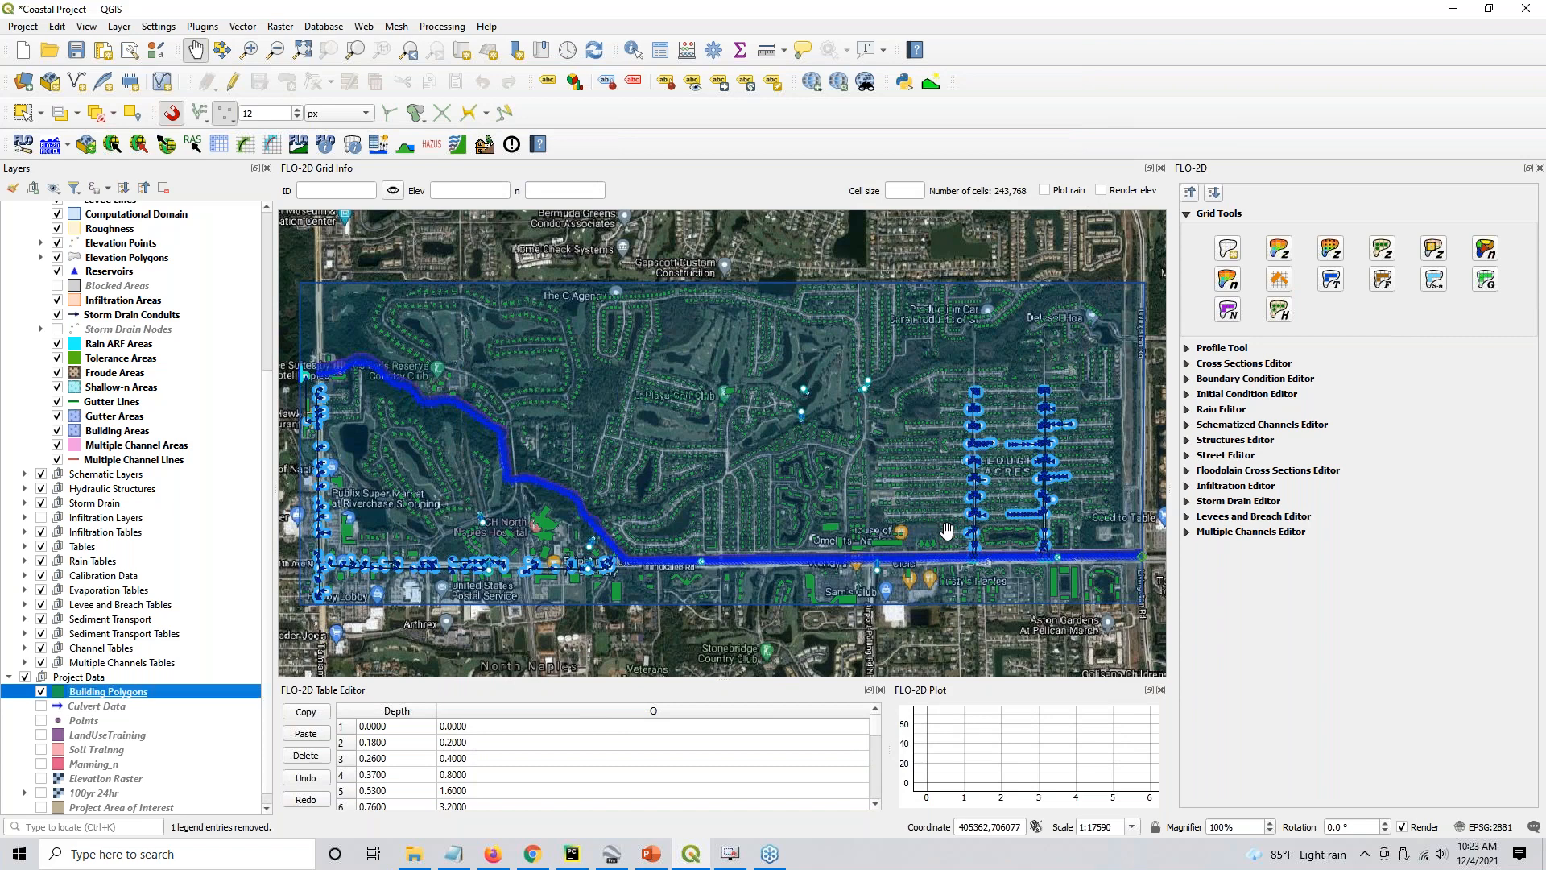
Switch to the browser tutorial and review the instructions for preparing the map and digitizing missing building polygons
click(531, 855)
scroll(594, 465, down, 1)
scroll(594, 464, up, 1)
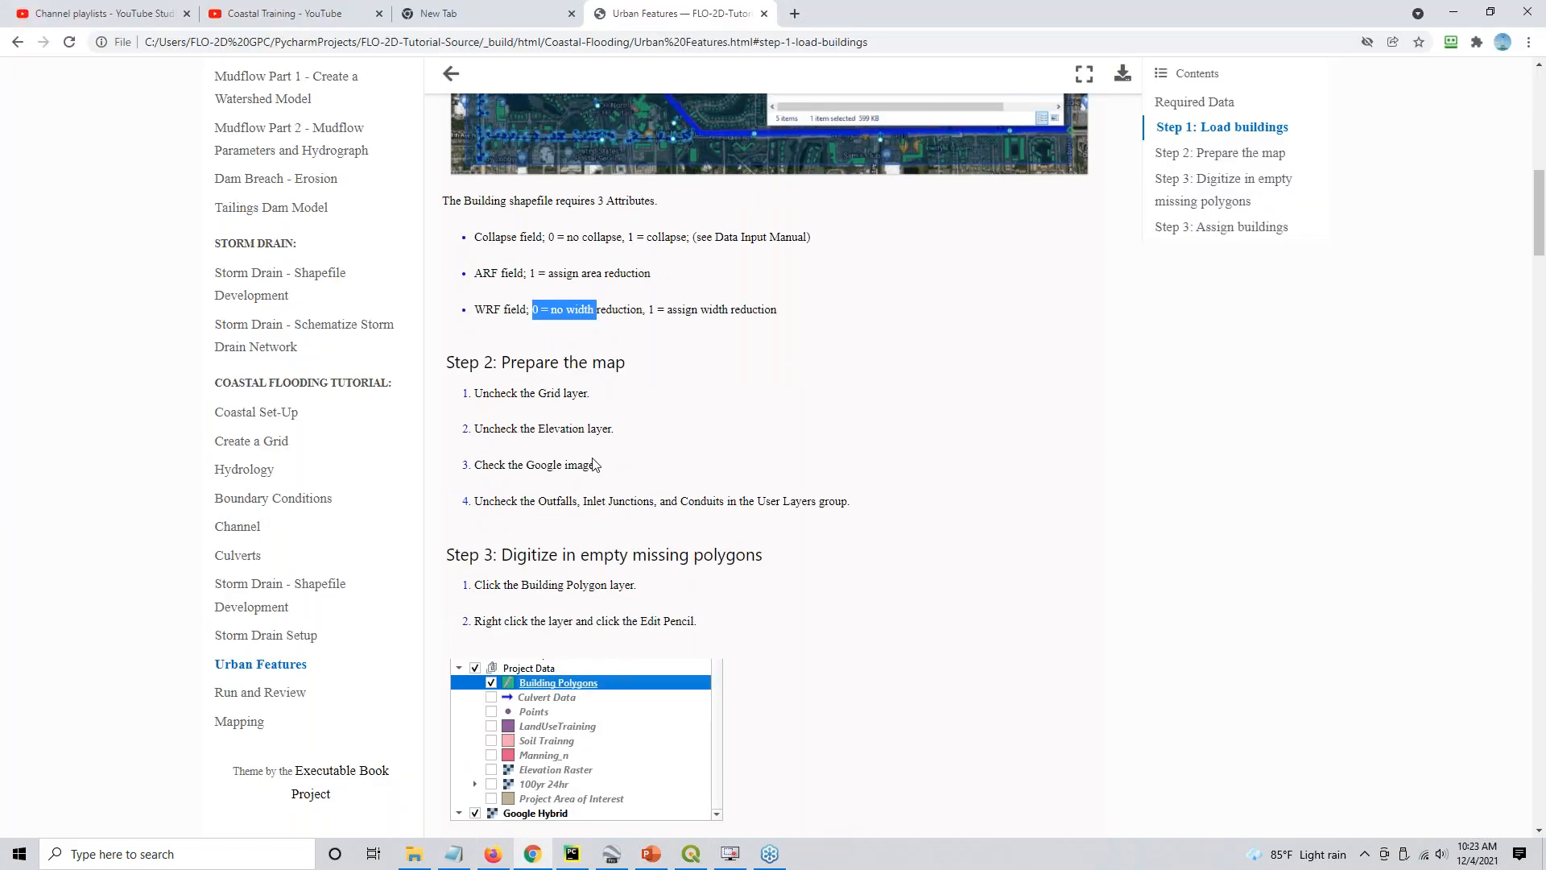
scroll(601, 503, down, 3)
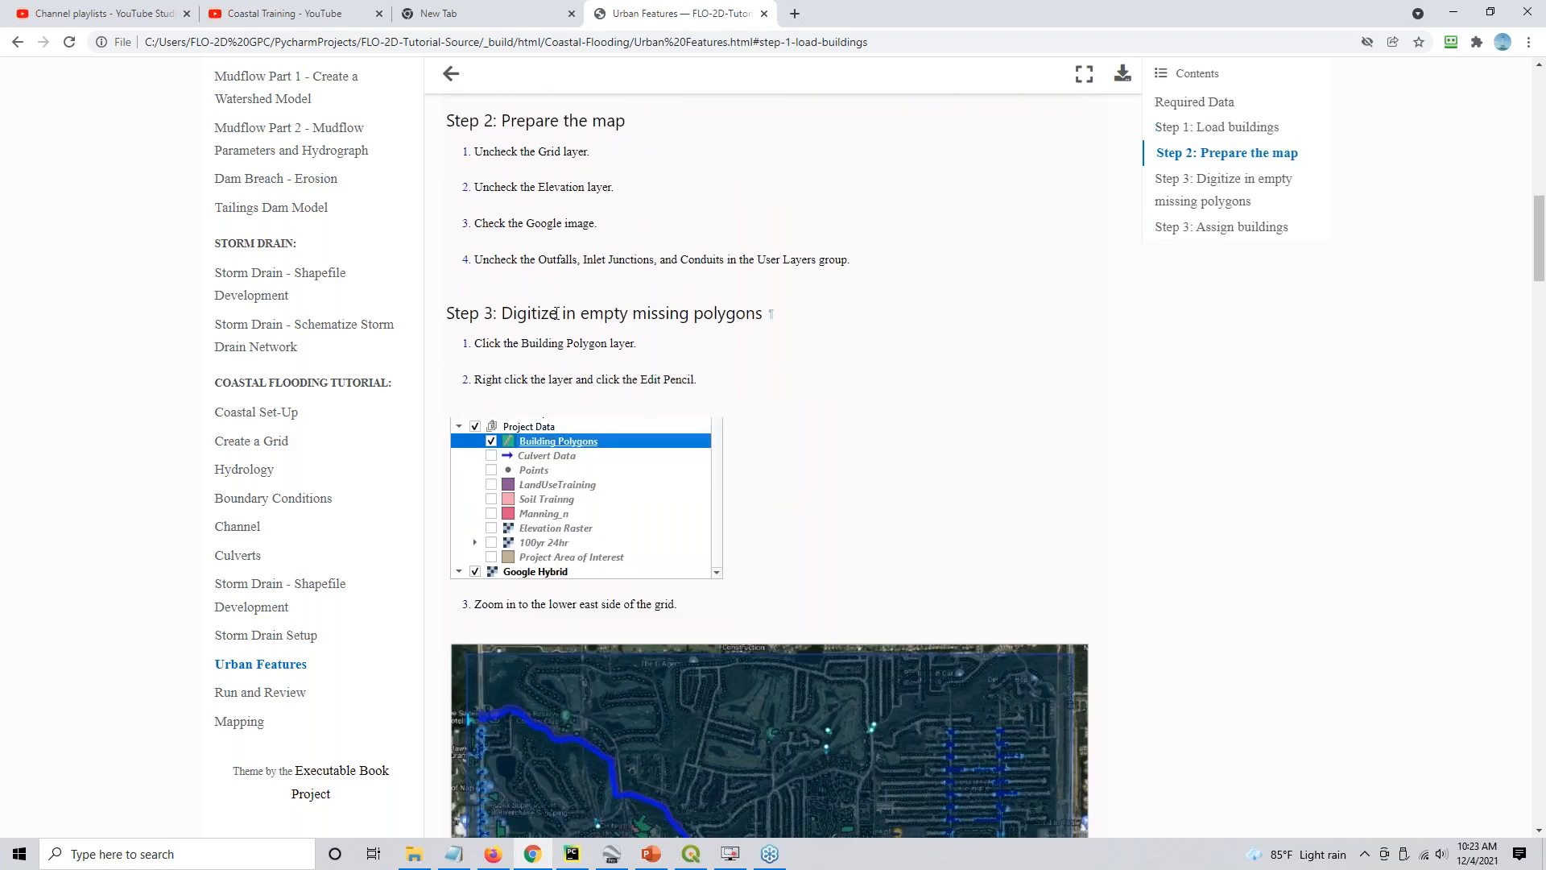
scroll(555, 313, down, 2)
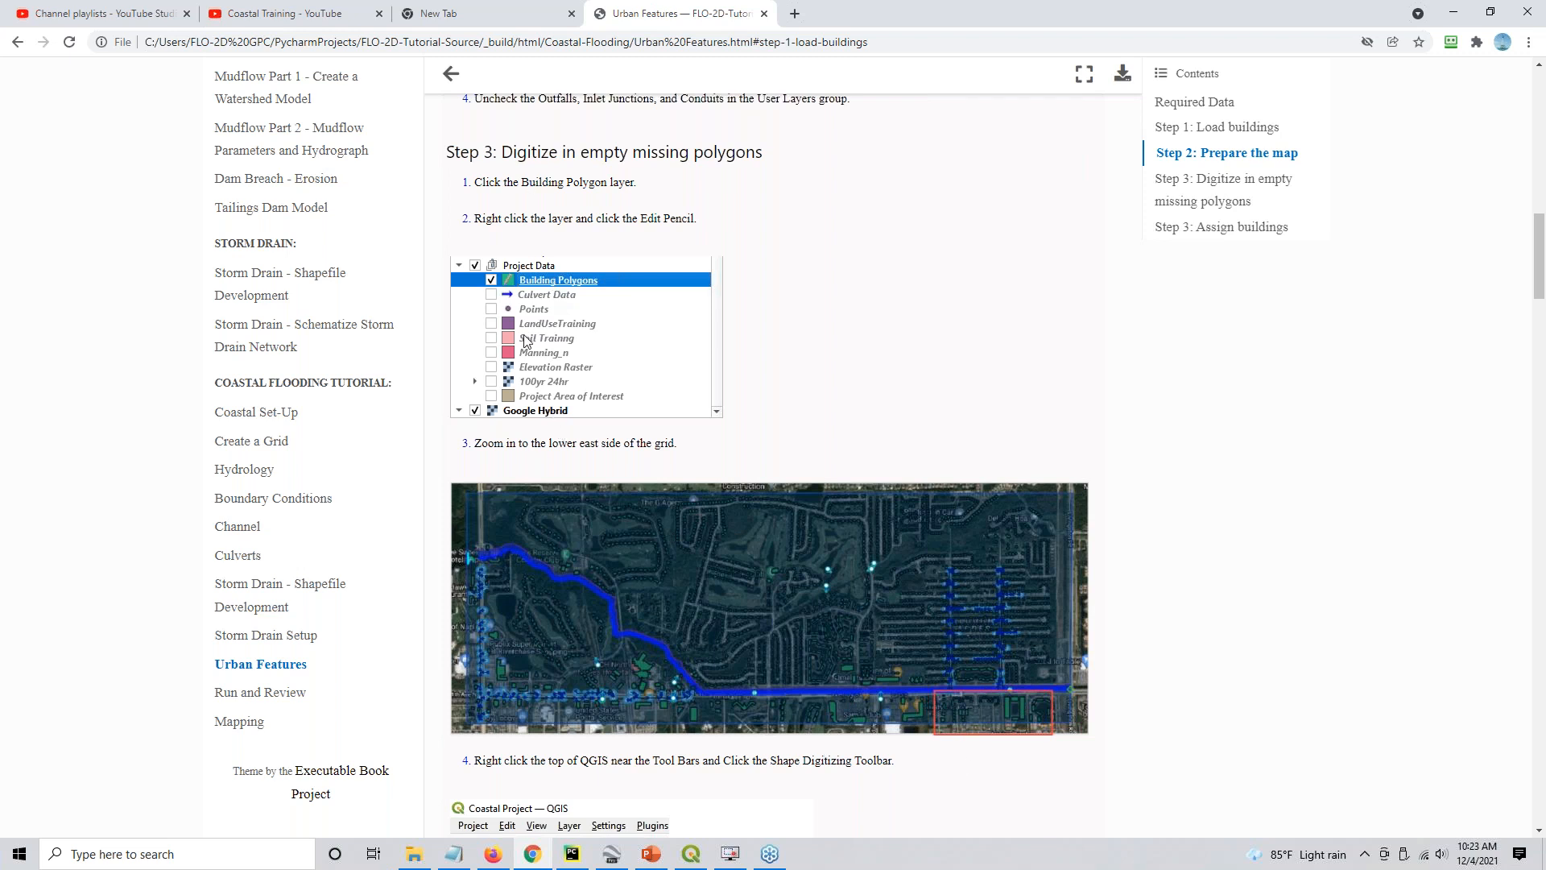
scroll(546, 287, down, 6)
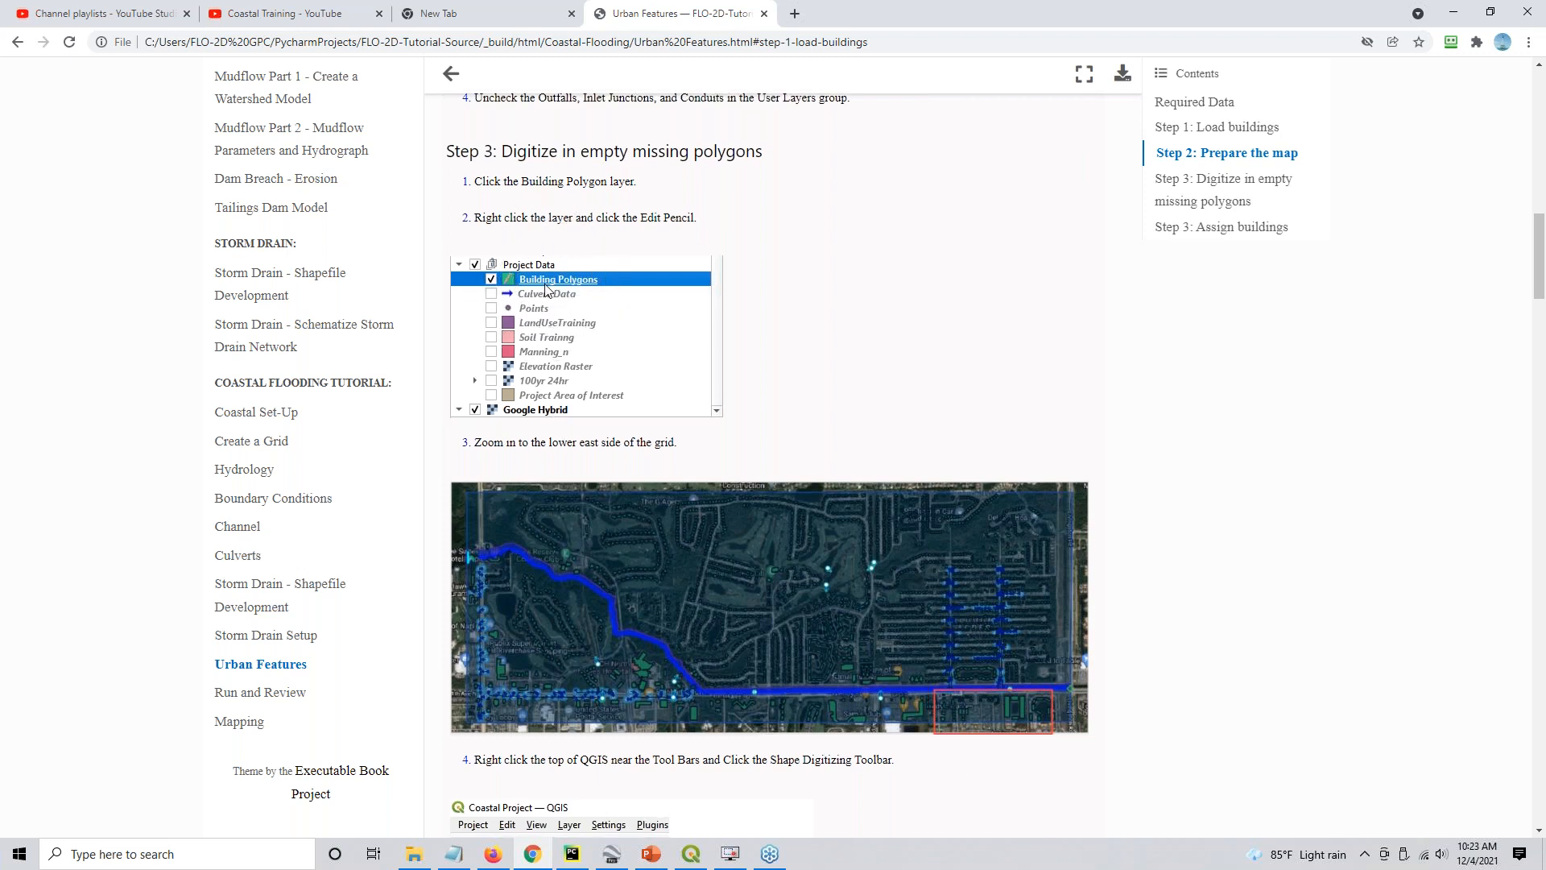
scroll(546, 287, down, 1)
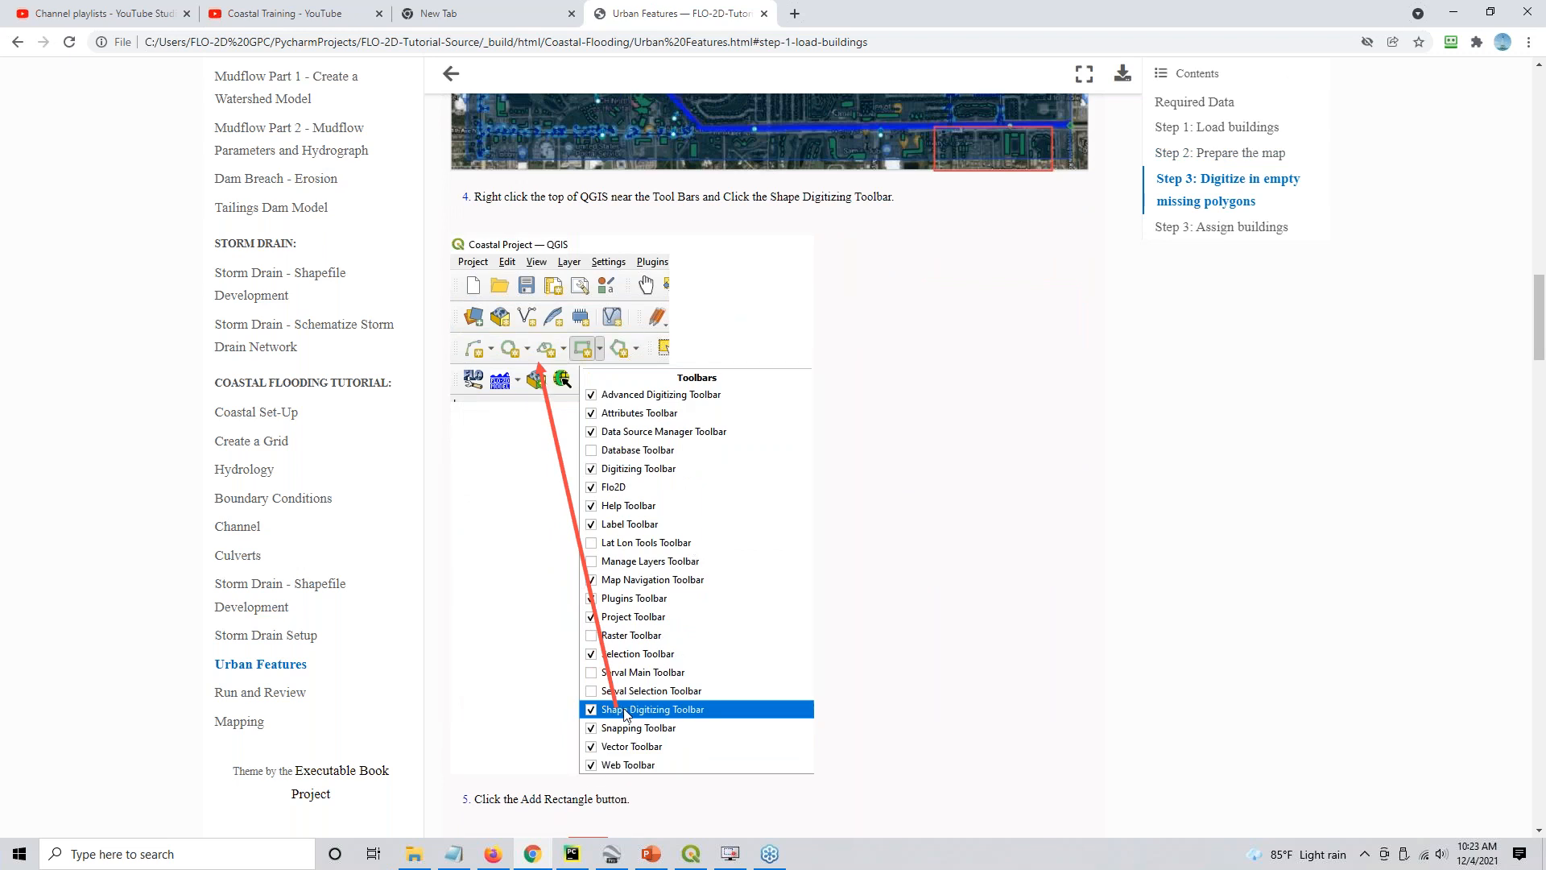
scroll(624, 709, down, 7)
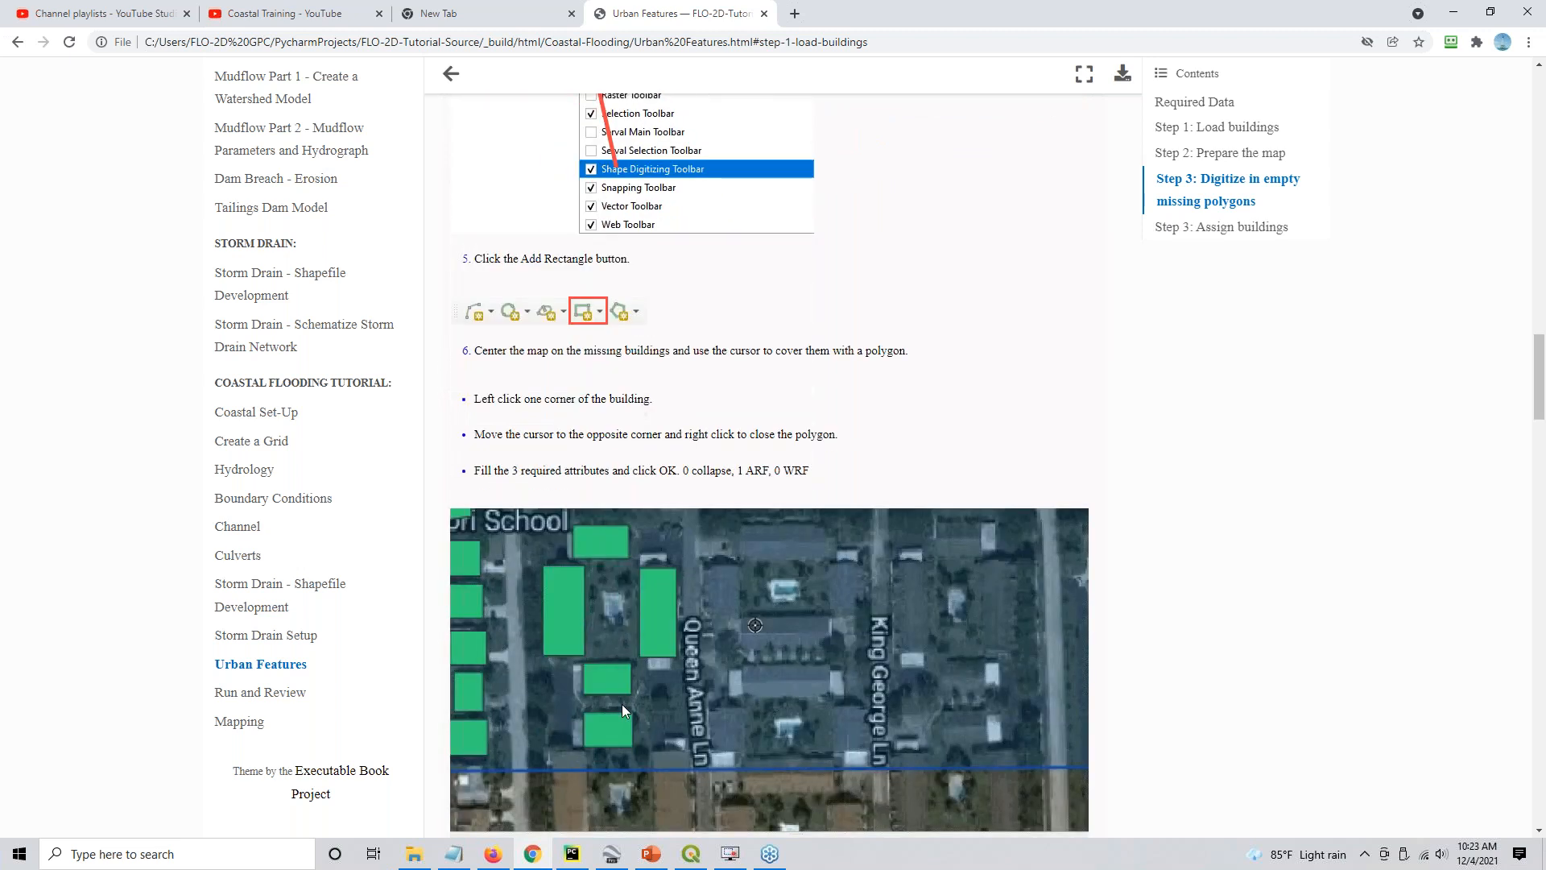
scroll(624, 692, down, 2)
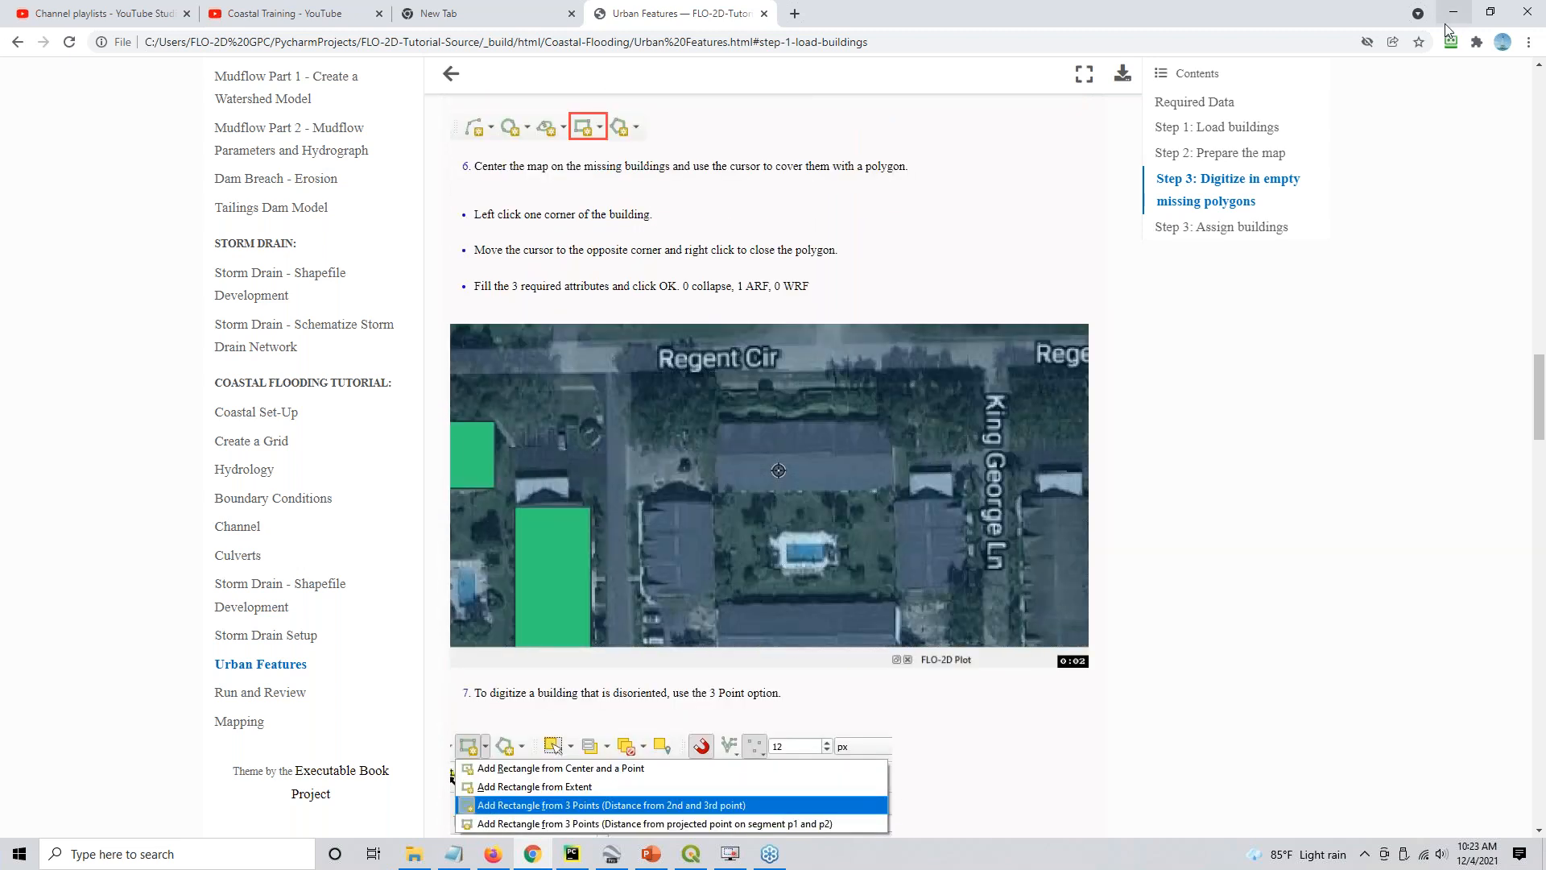
Return to QGIS, bring the uncovered buildings south of Regent Cir into view, and turn off snapping
click(1453, 15)
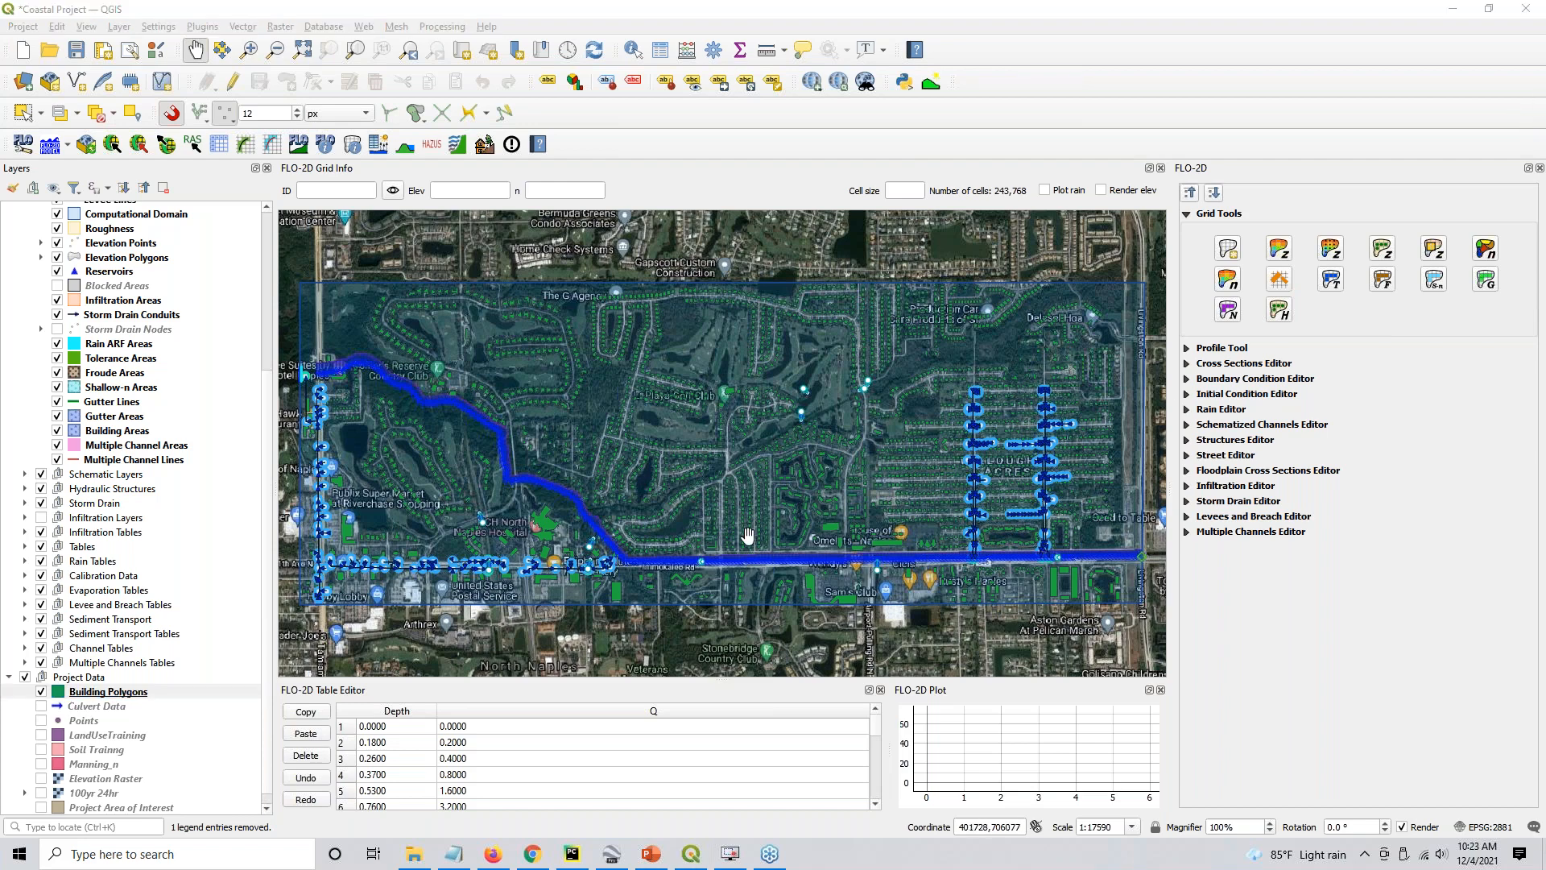
scroll(980, 566, up, 1)
drag(1076, 604, 740, 499)
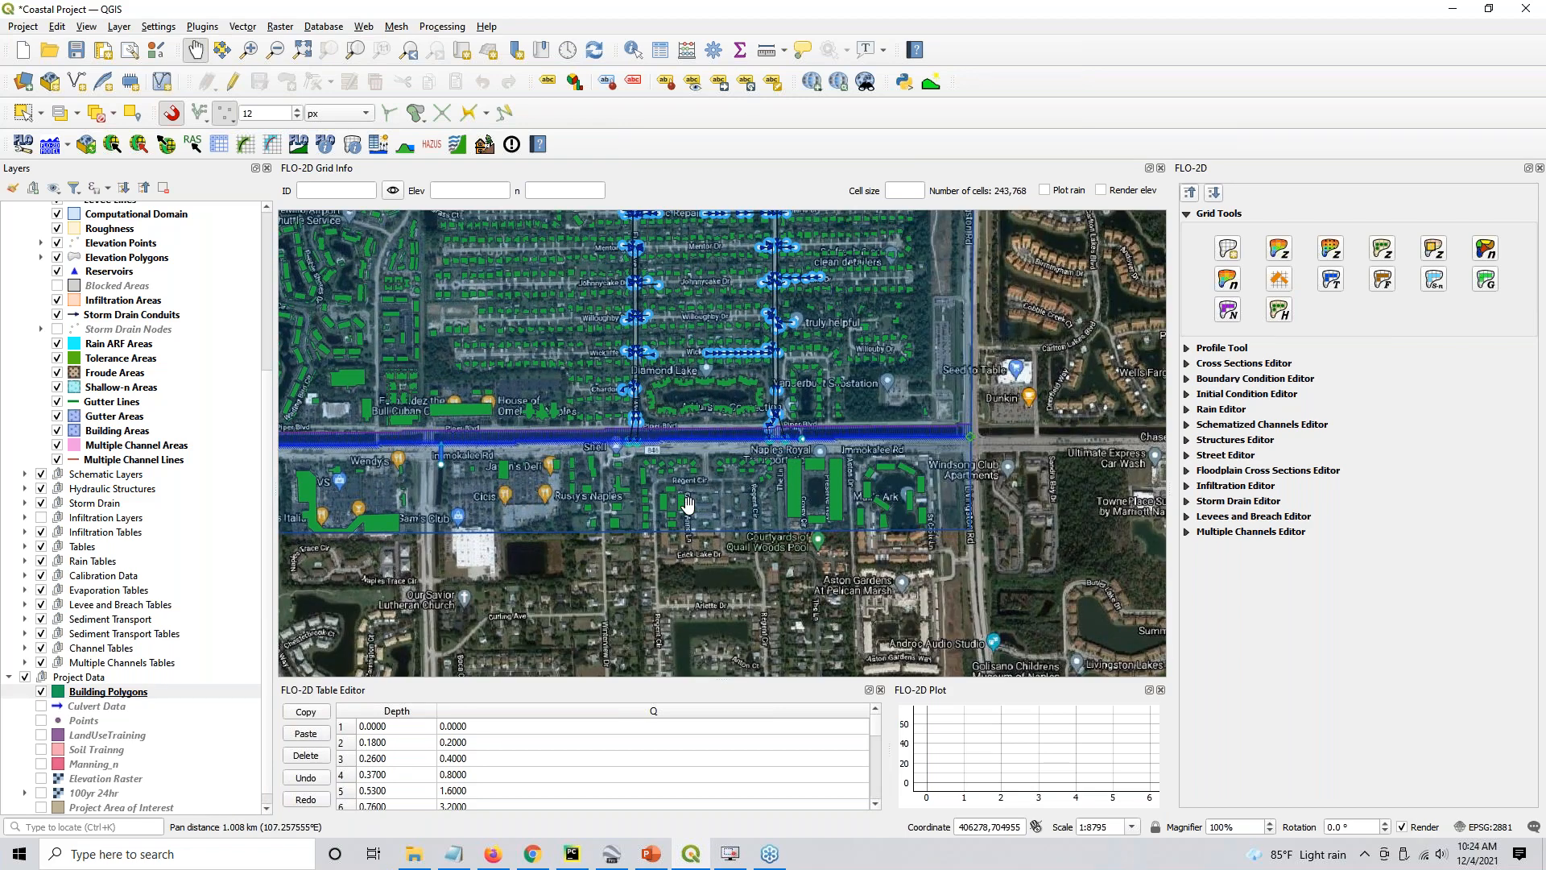
scroll(722, 505, up, 1)
scroll(721, 506, up, 1)
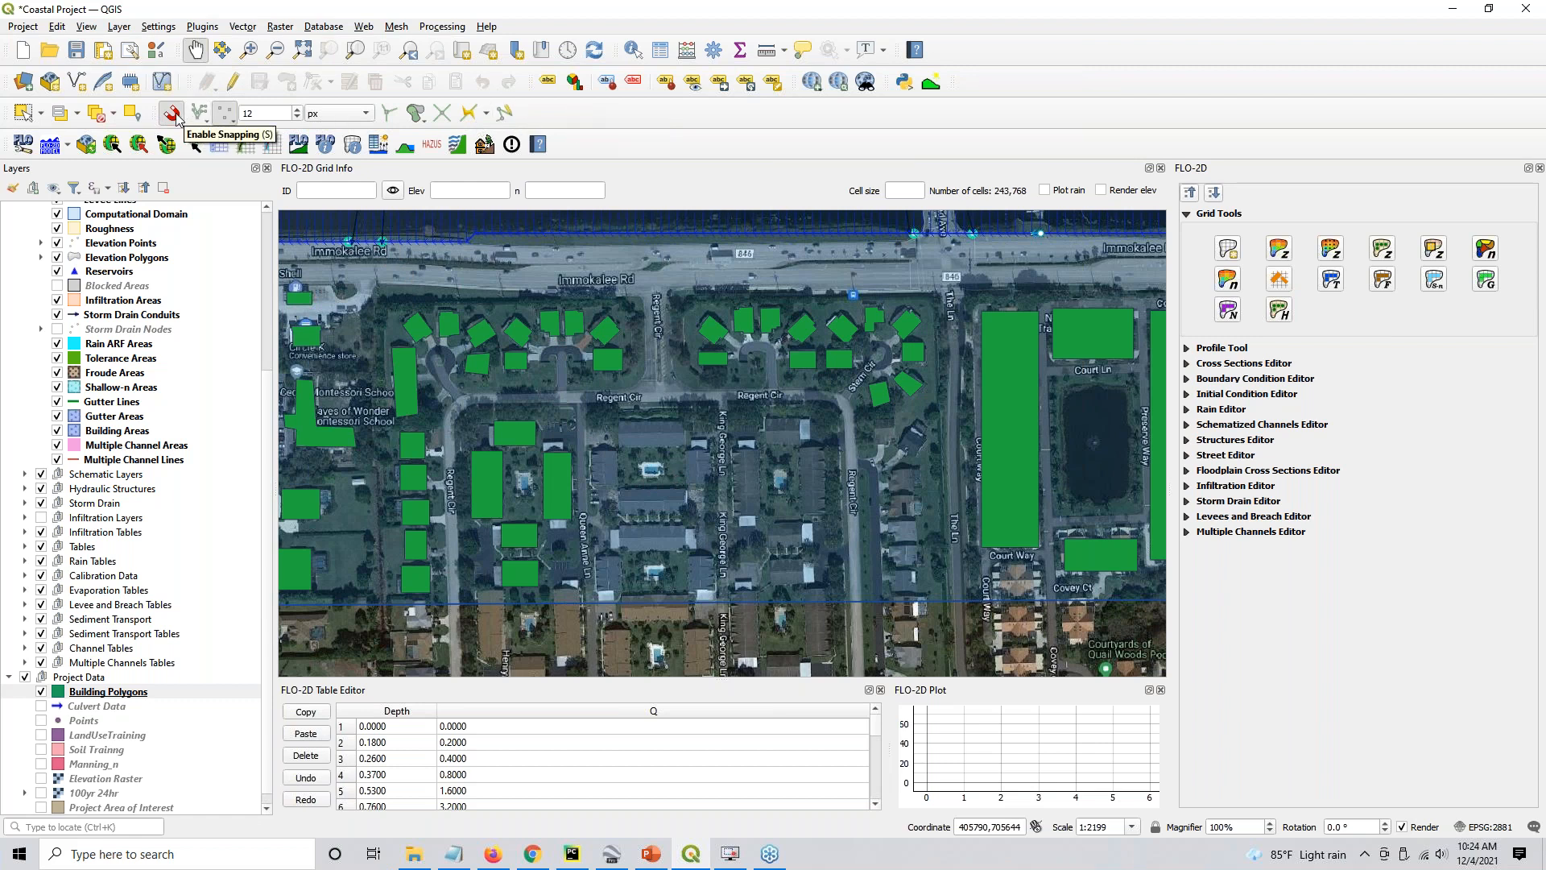
click(172, 115)
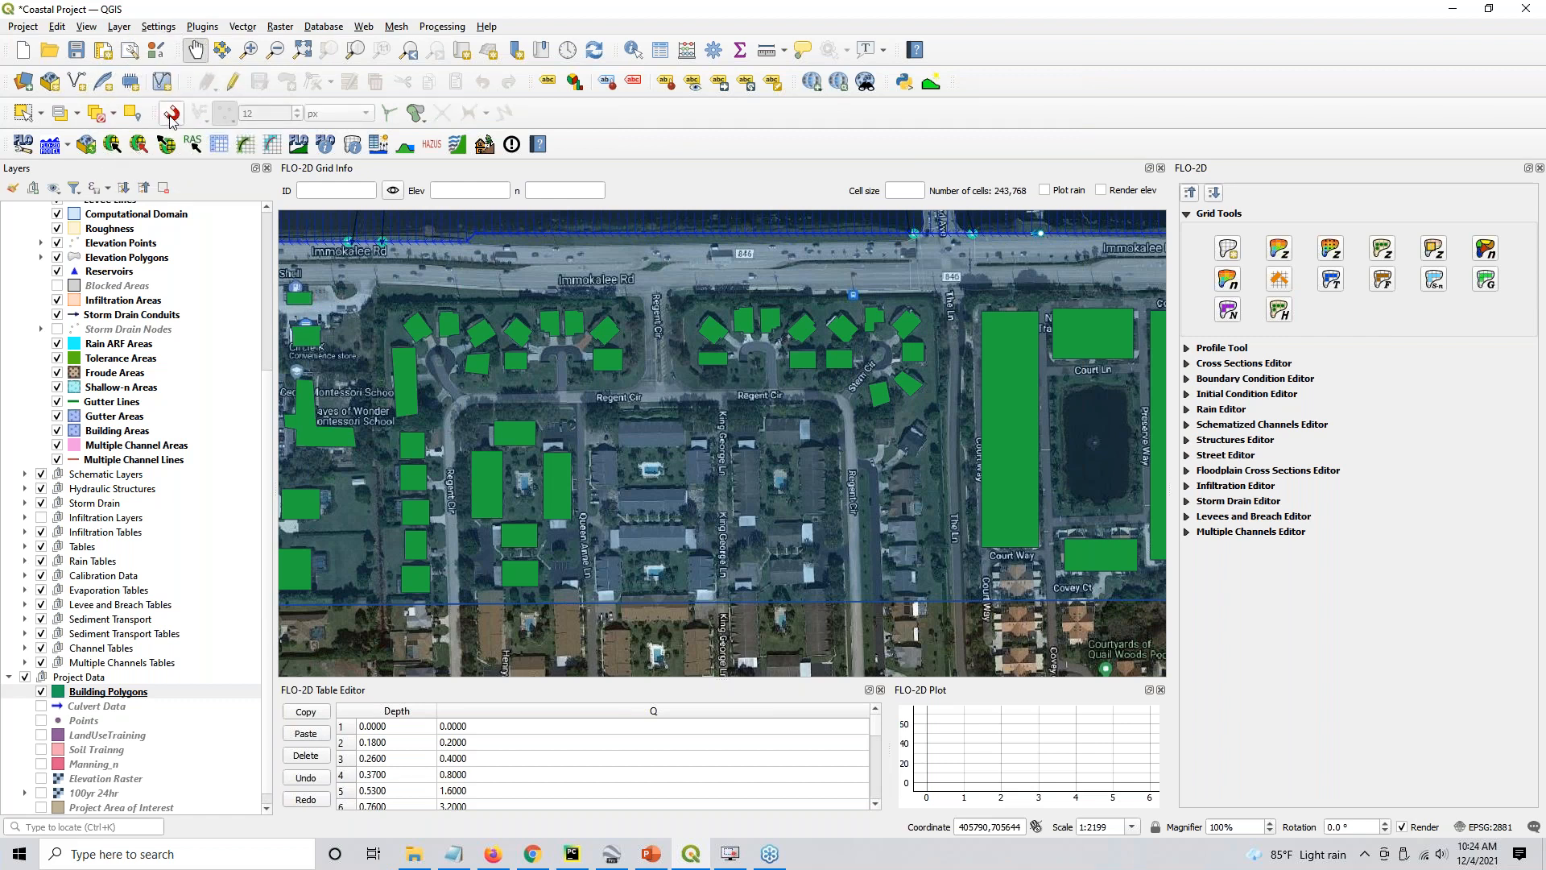
Show the Shape Digitizing toolbar and turn on editing for the Building Polygons layer
right_click(626, 117)
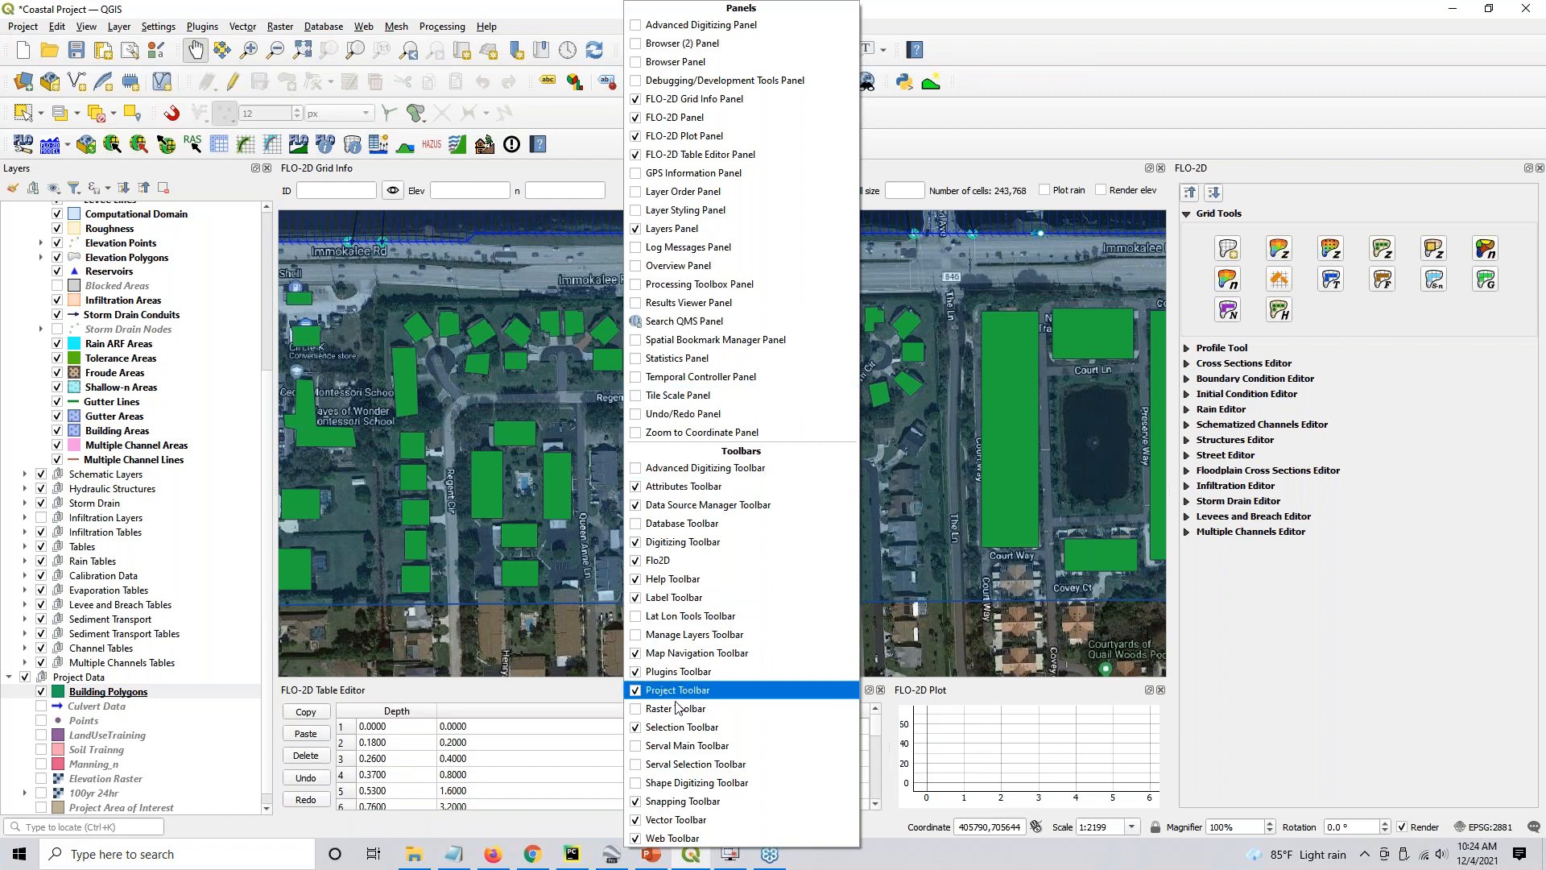
click(633, 788)
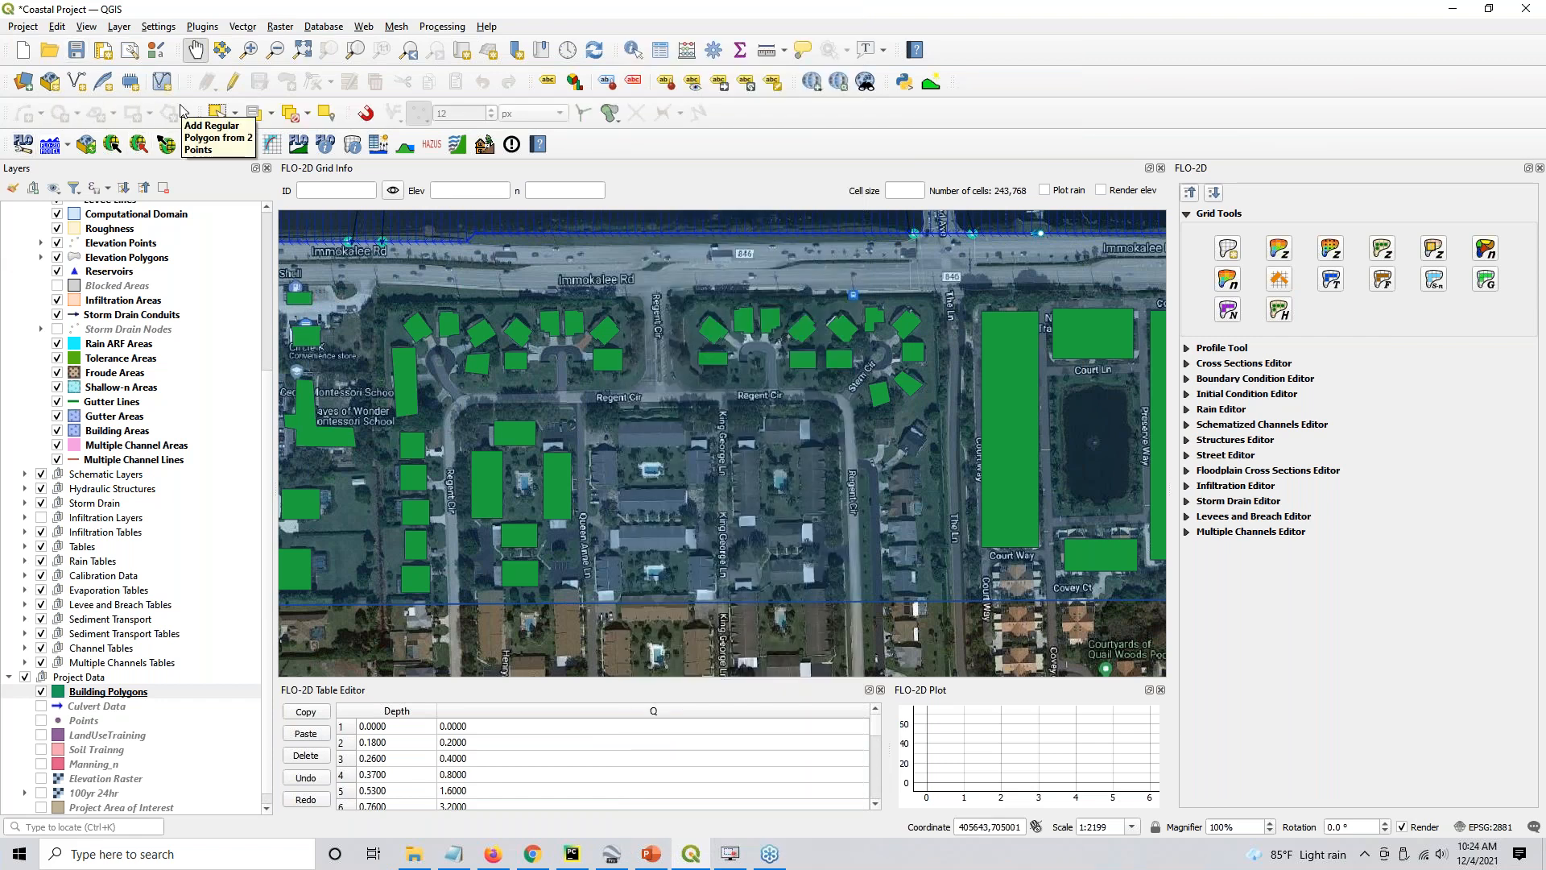
click(111, 694)
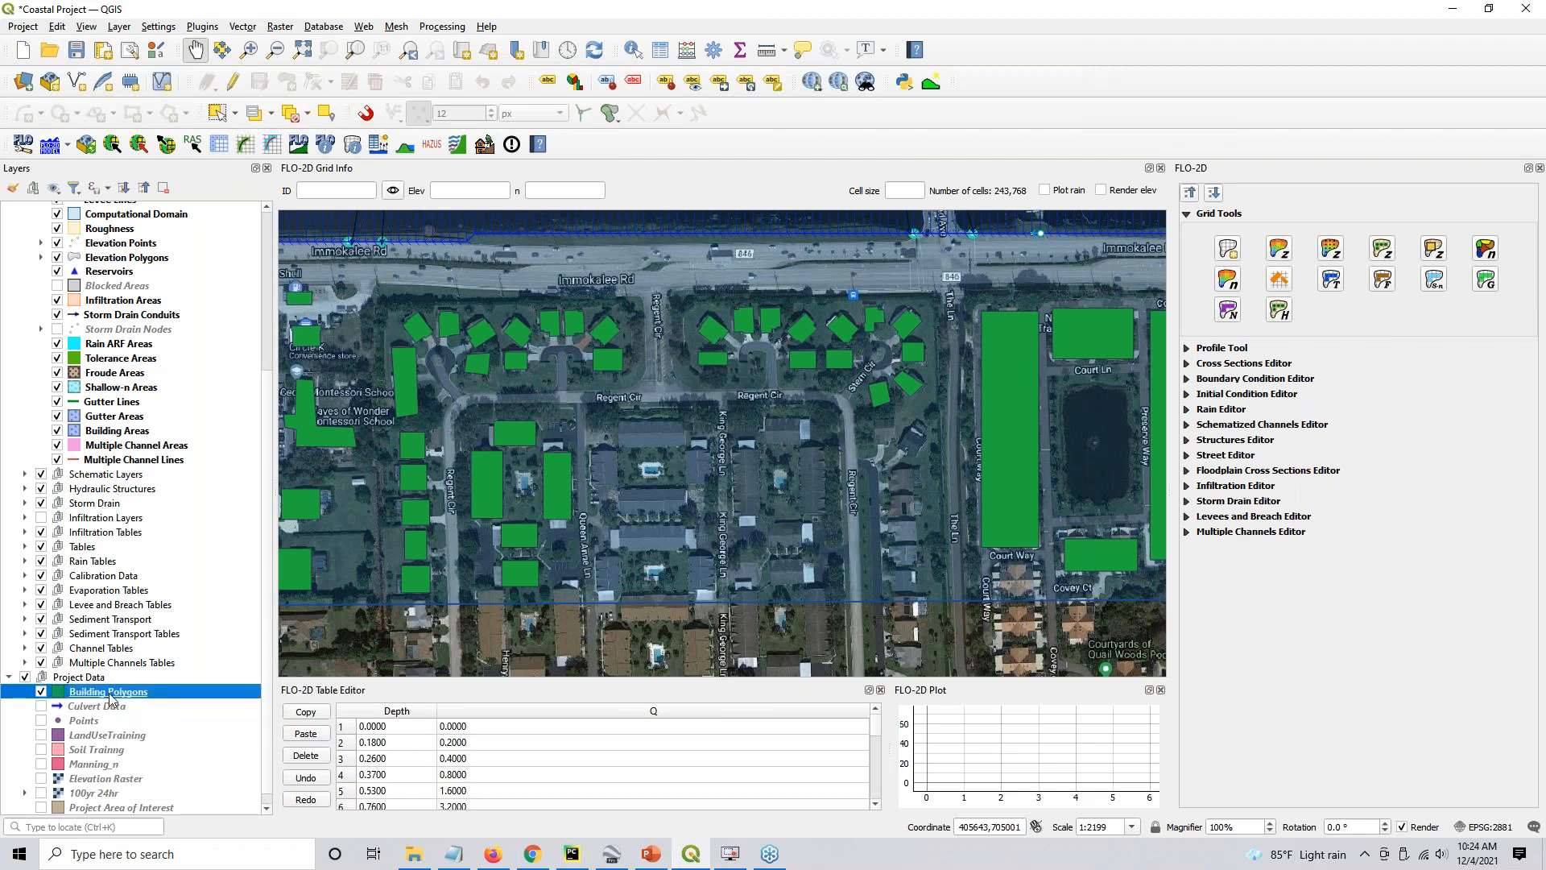
scroll(110, 699, down, 1)
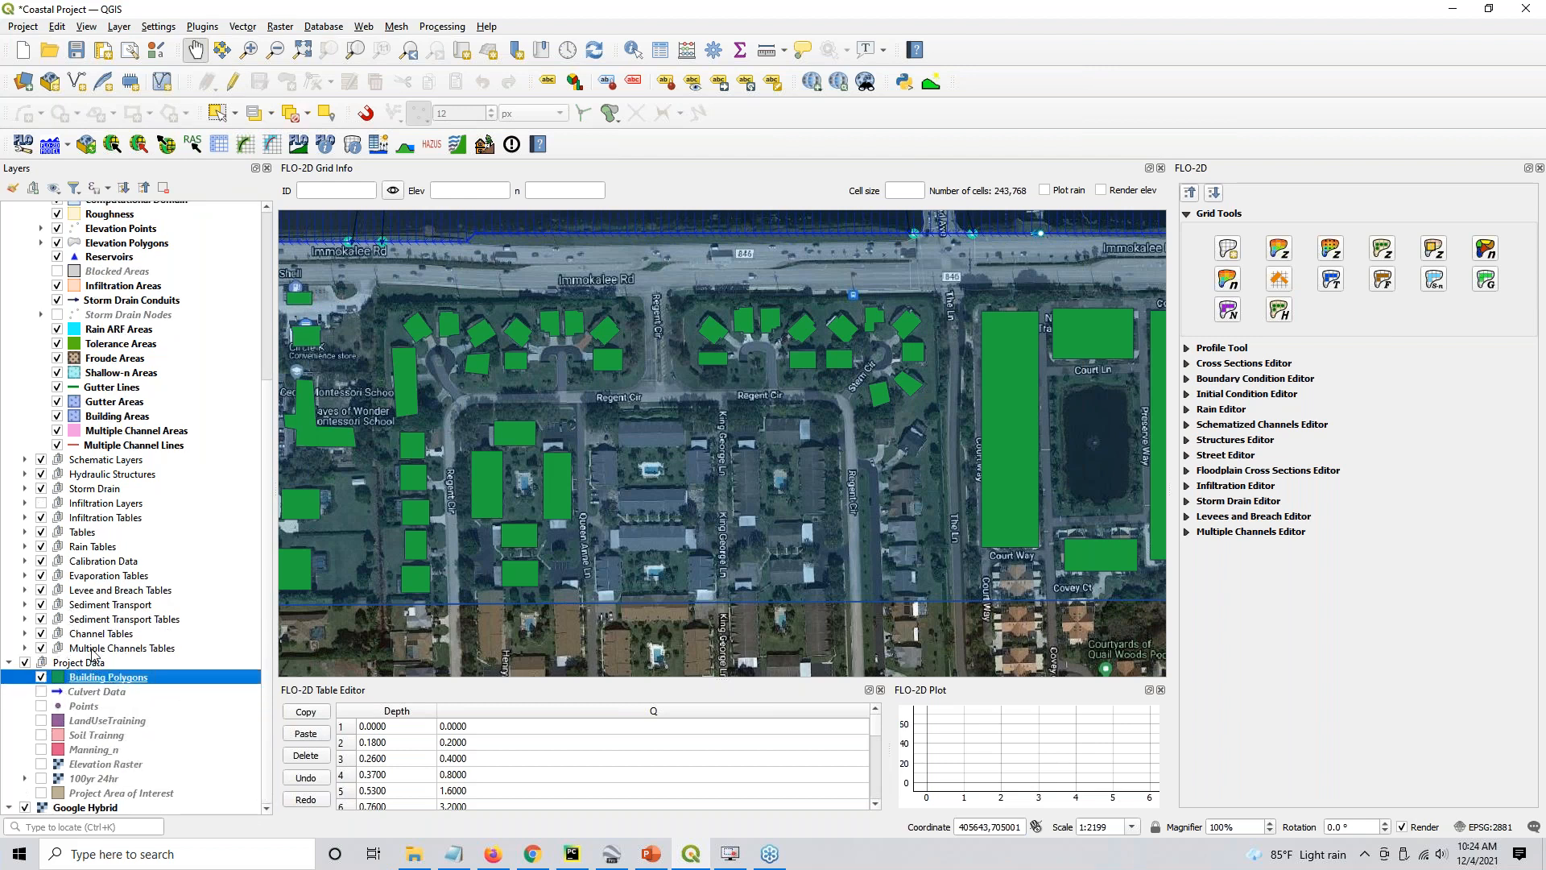
click(231, 82)
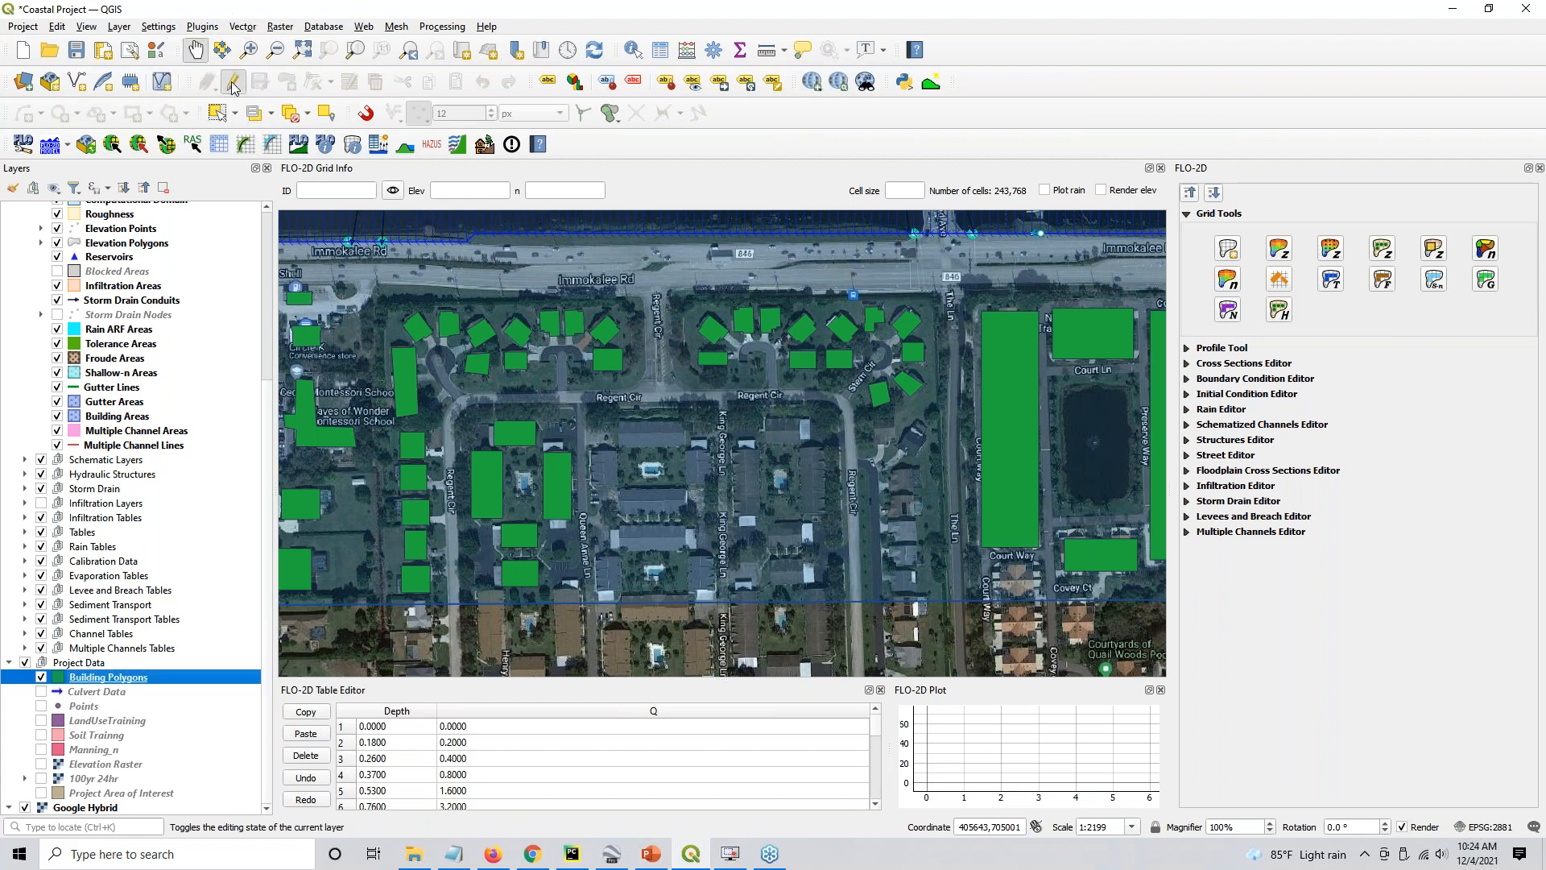
right_click(117, 680)
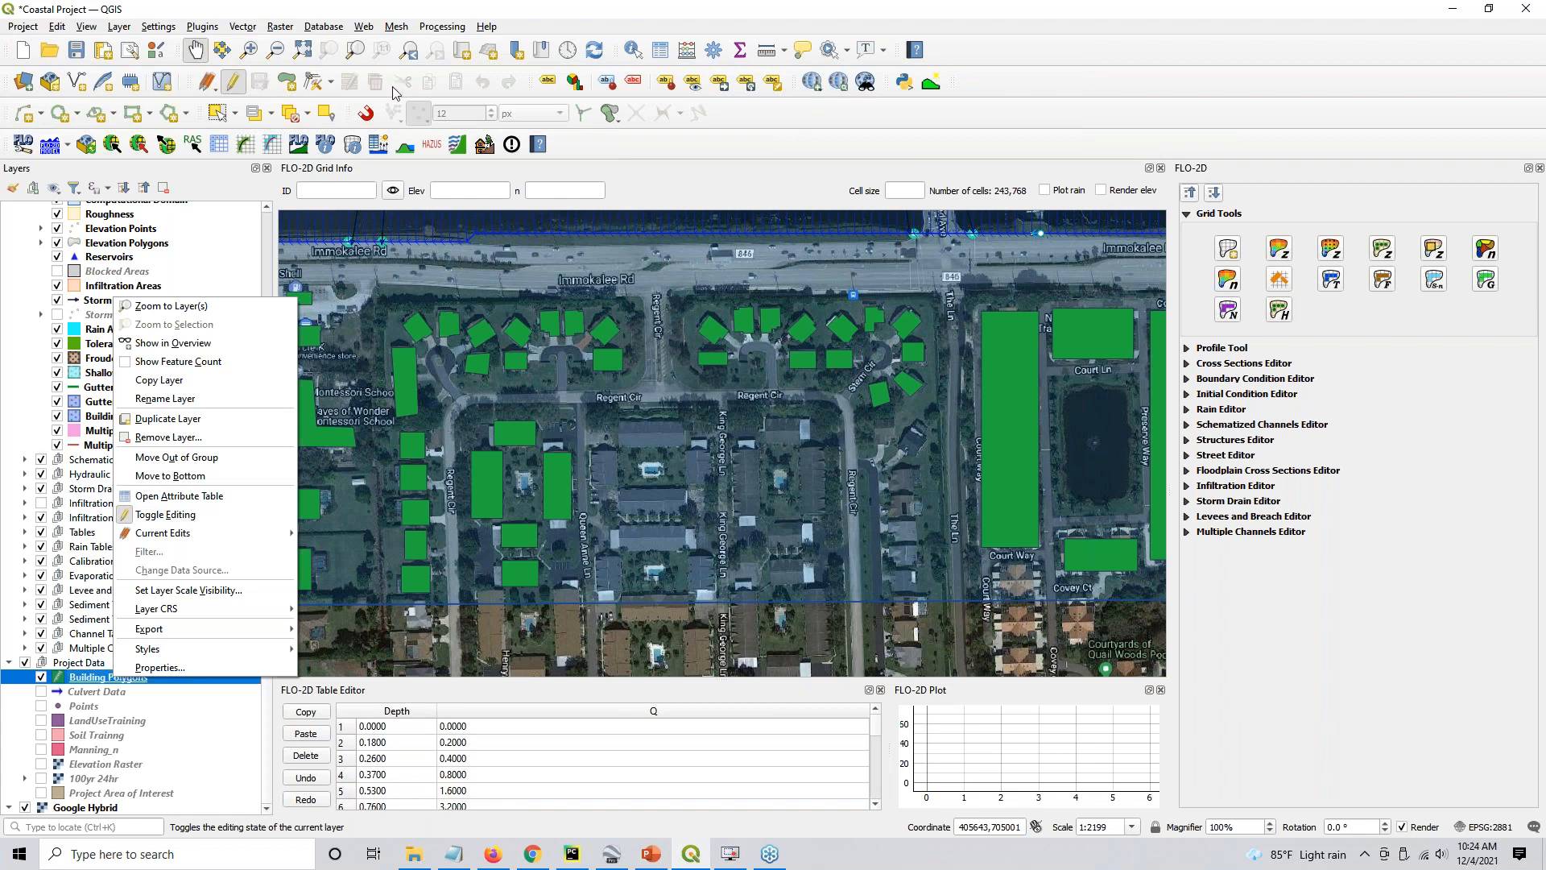
Draw an extent rectangle over the building just south of Regent Cir, between Queen Anne Ln and King George Ln
click(134, 117)
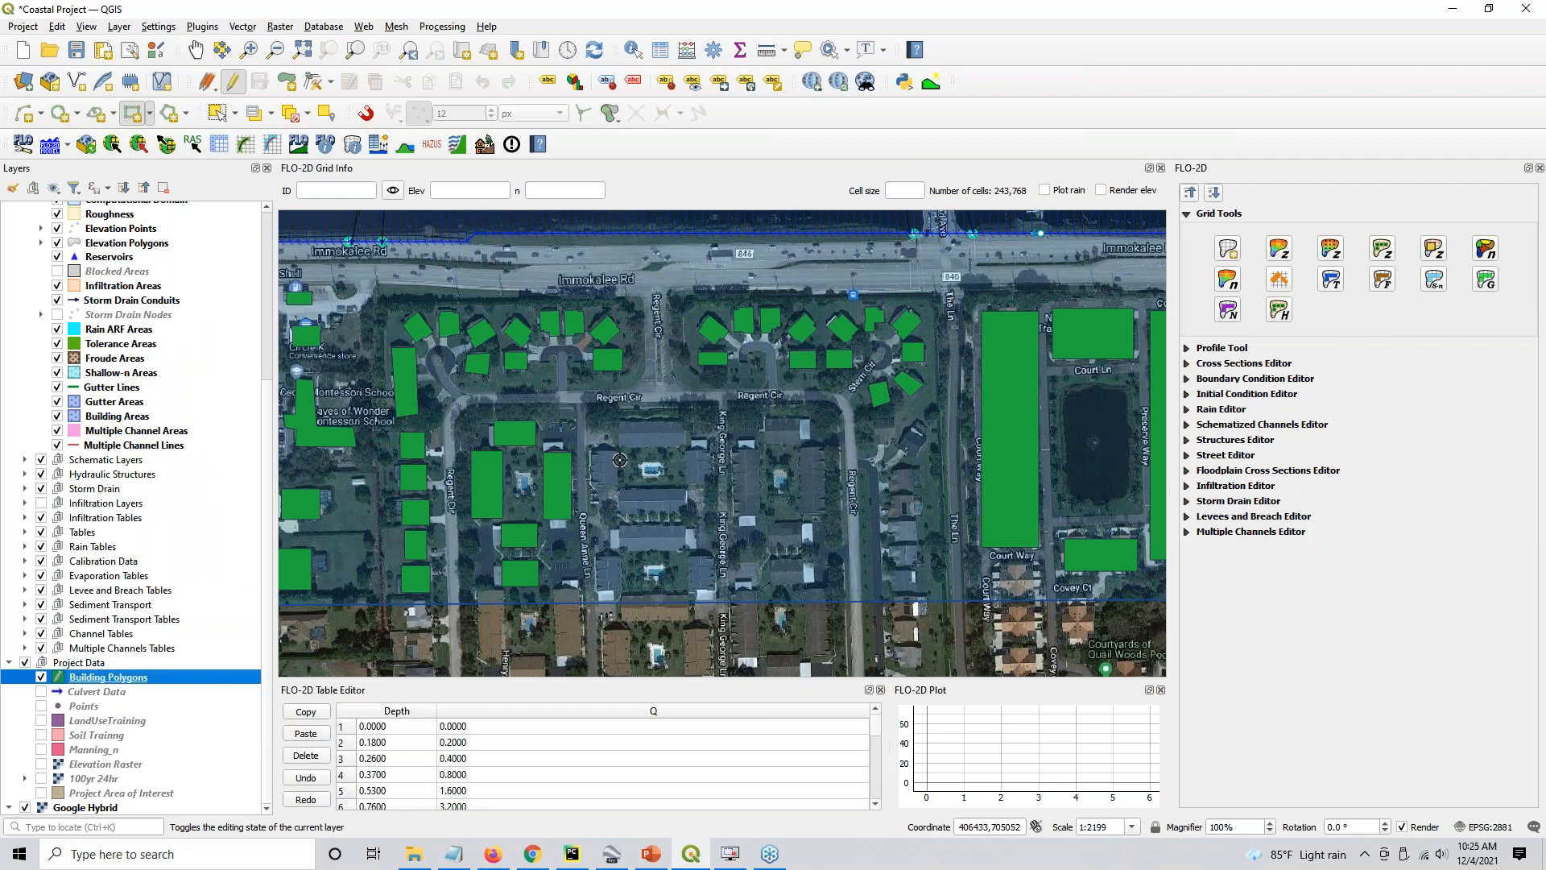
scroll(658, 446, up, 1)
scroll(655, 447, down, 2)
scroll(654, 447, up, 2)
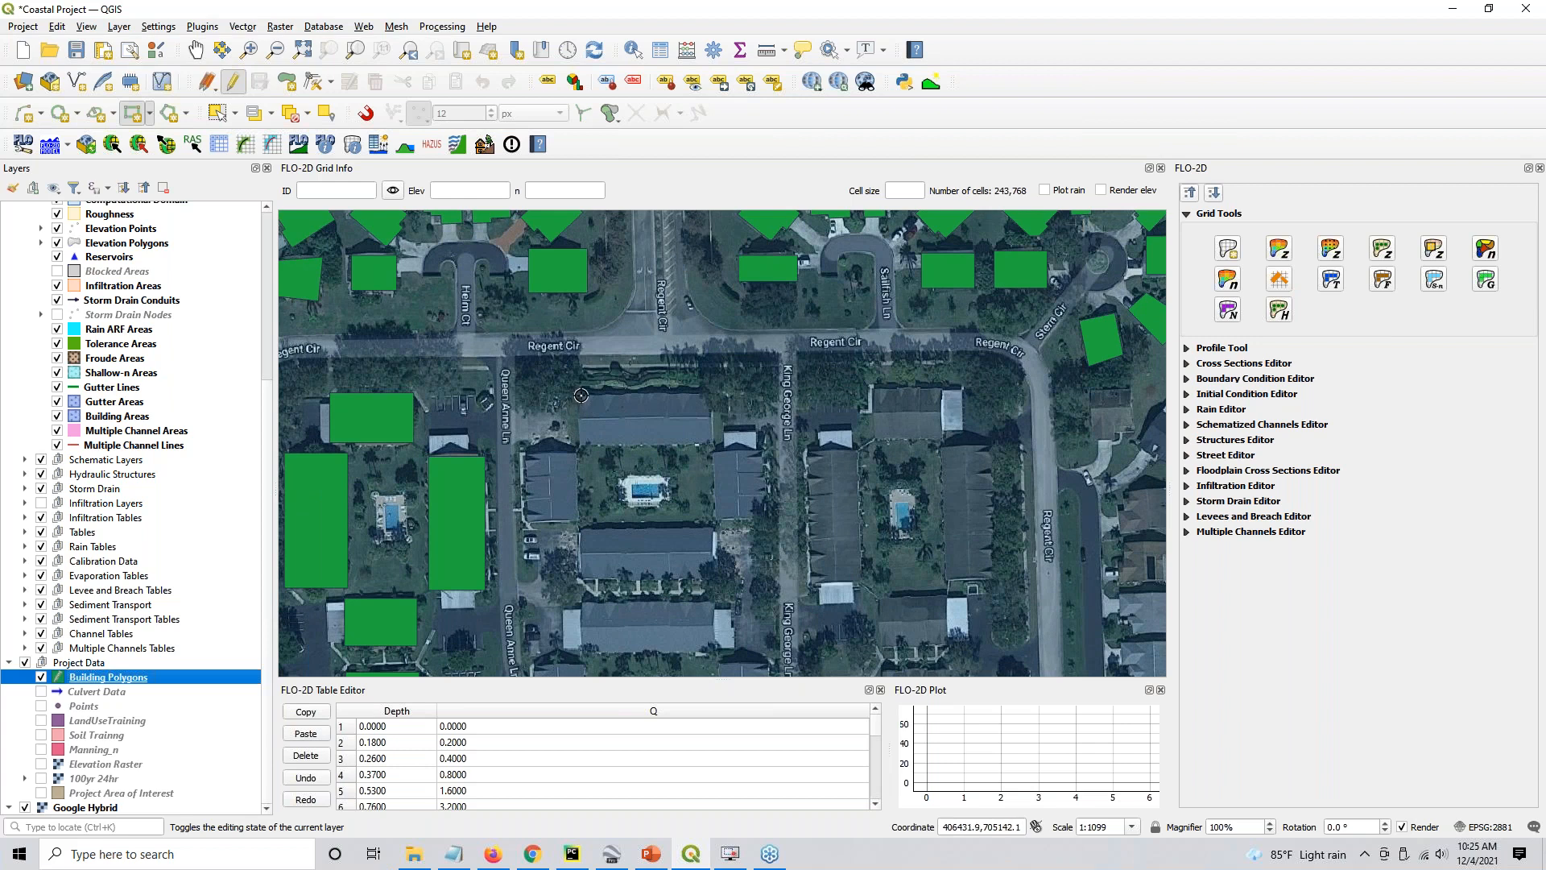
click(579, 395)
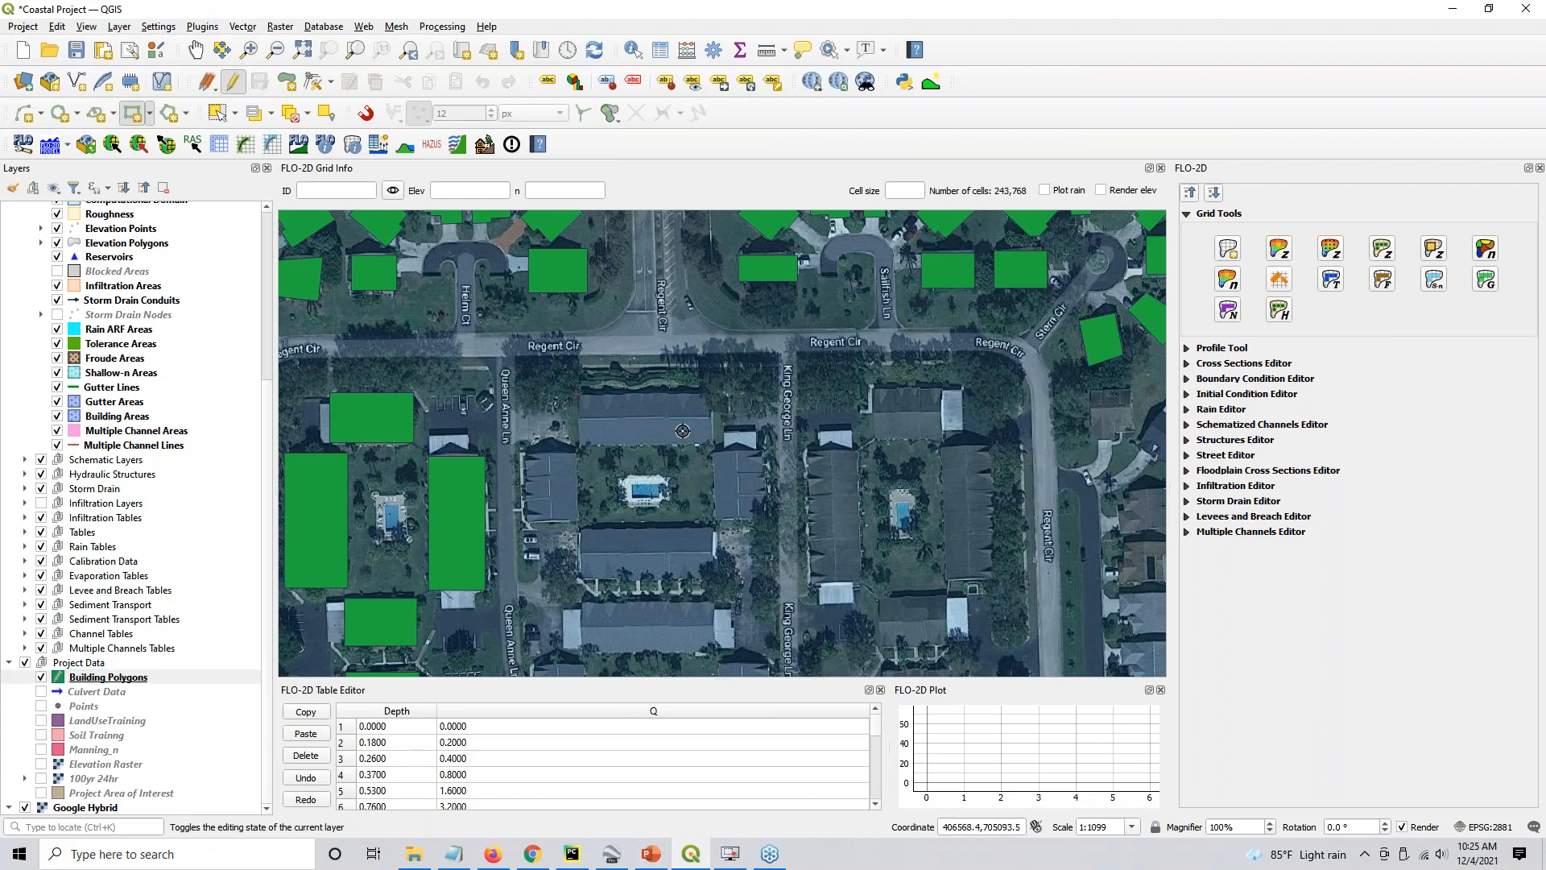
click(149, 117)
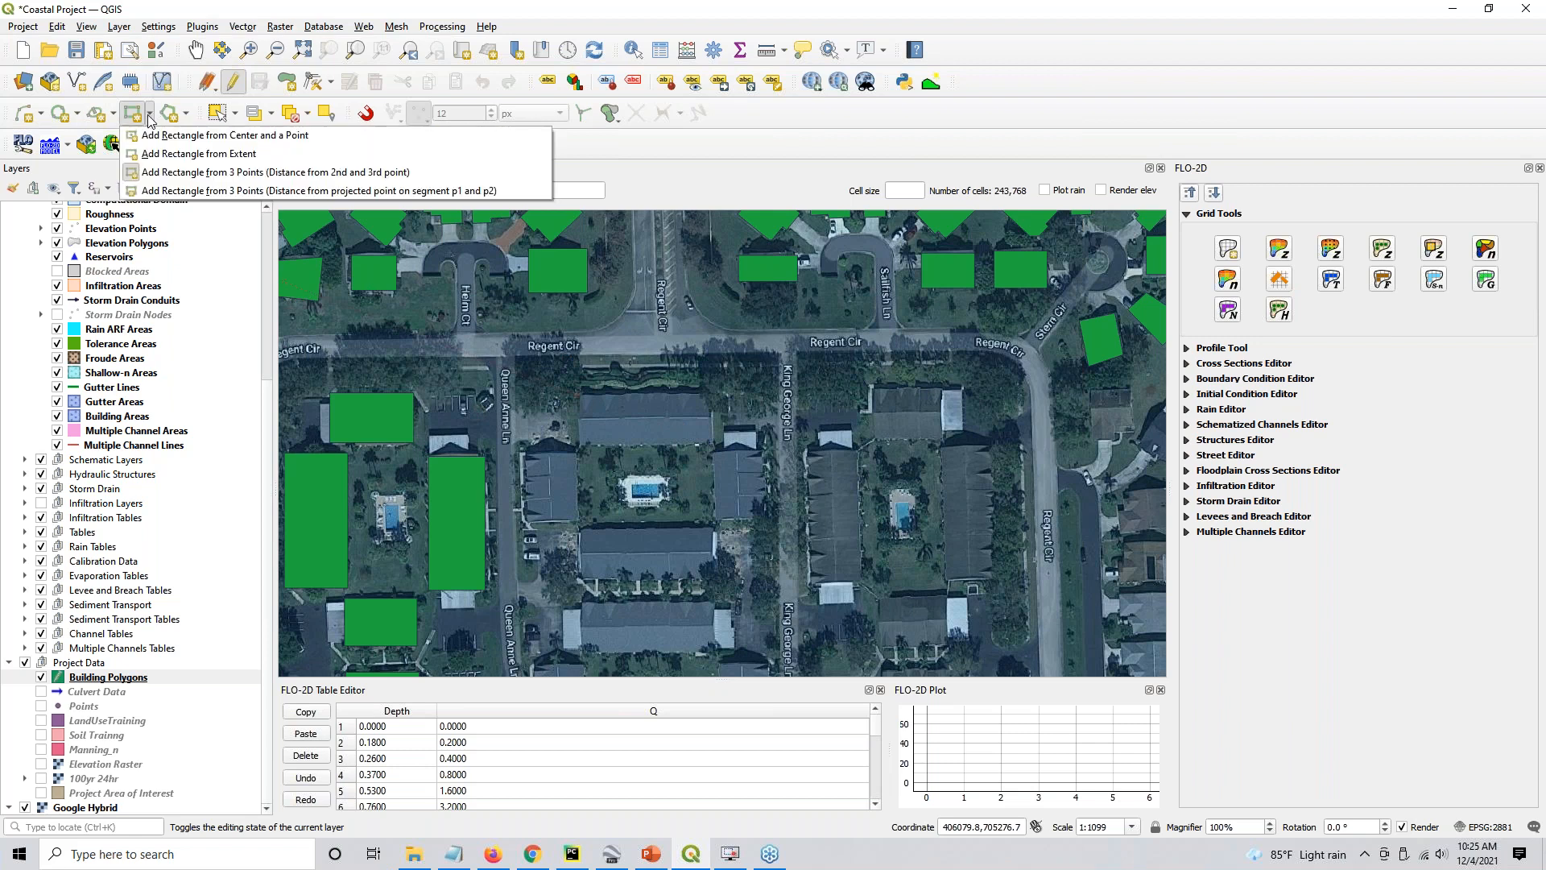
click(158, 156)
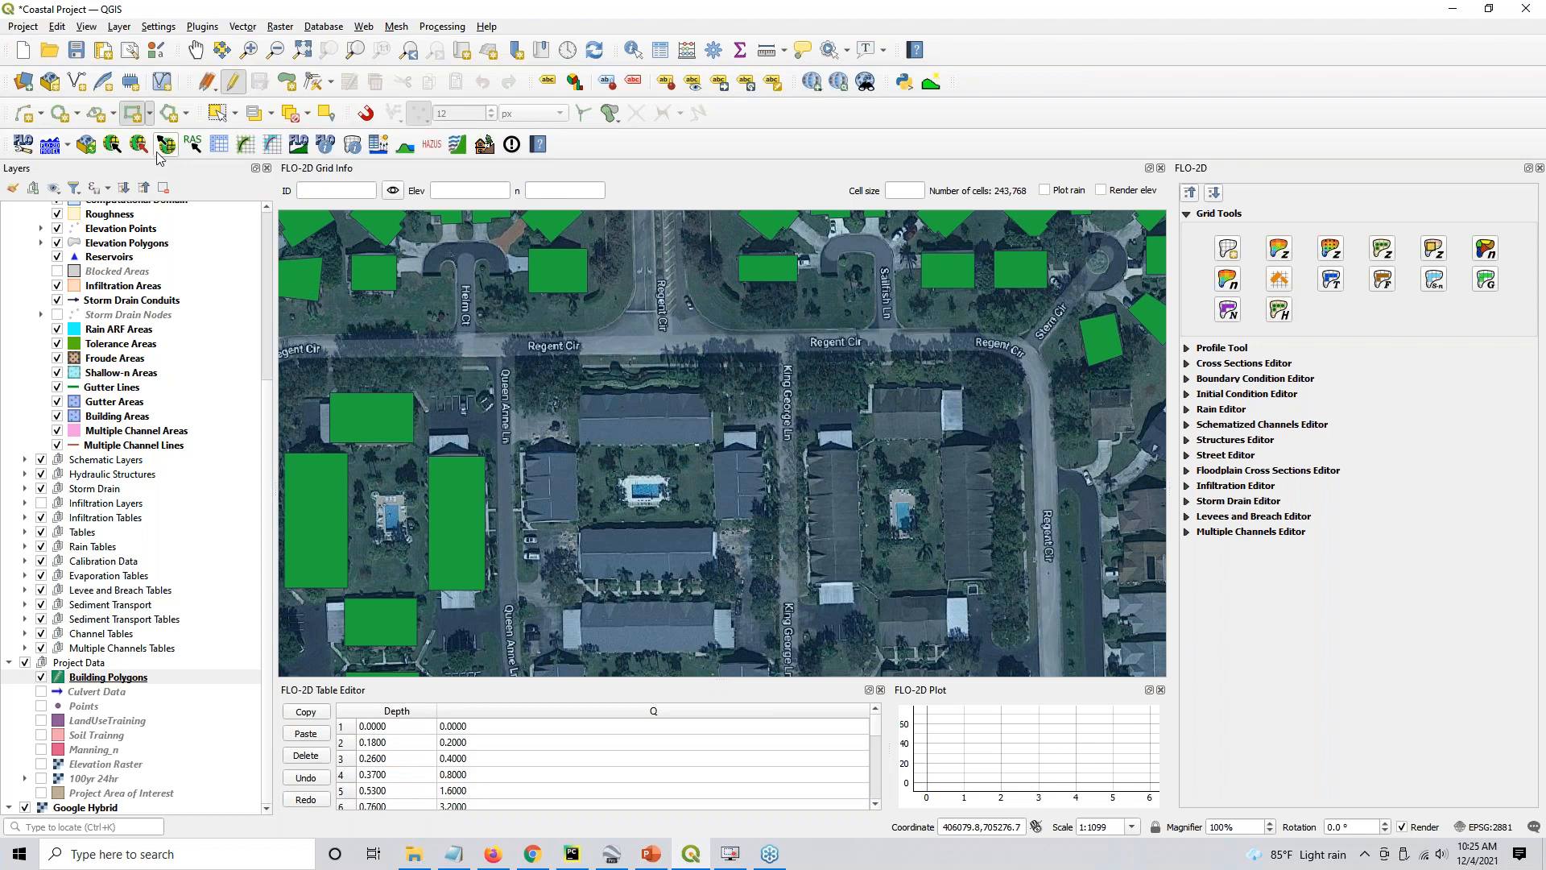
click(578, 396)
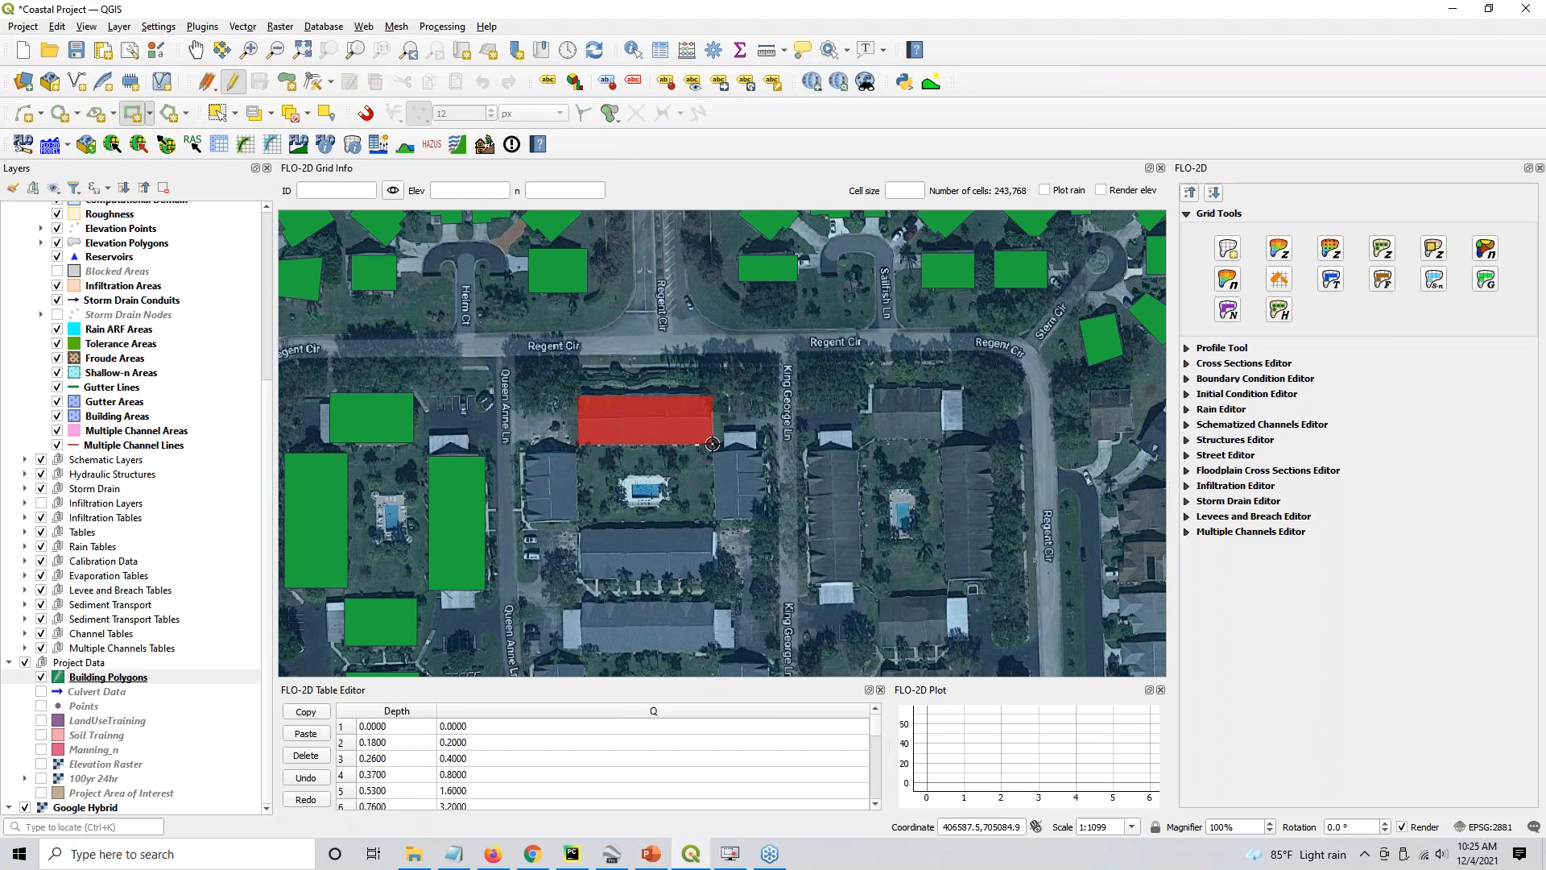
click(711, 444)
Set the new building's Collapse to 0, ARF to 1 and WRF to 0, and accept its attributes
scroll(805, 407, down, 3)
click(805, 388)
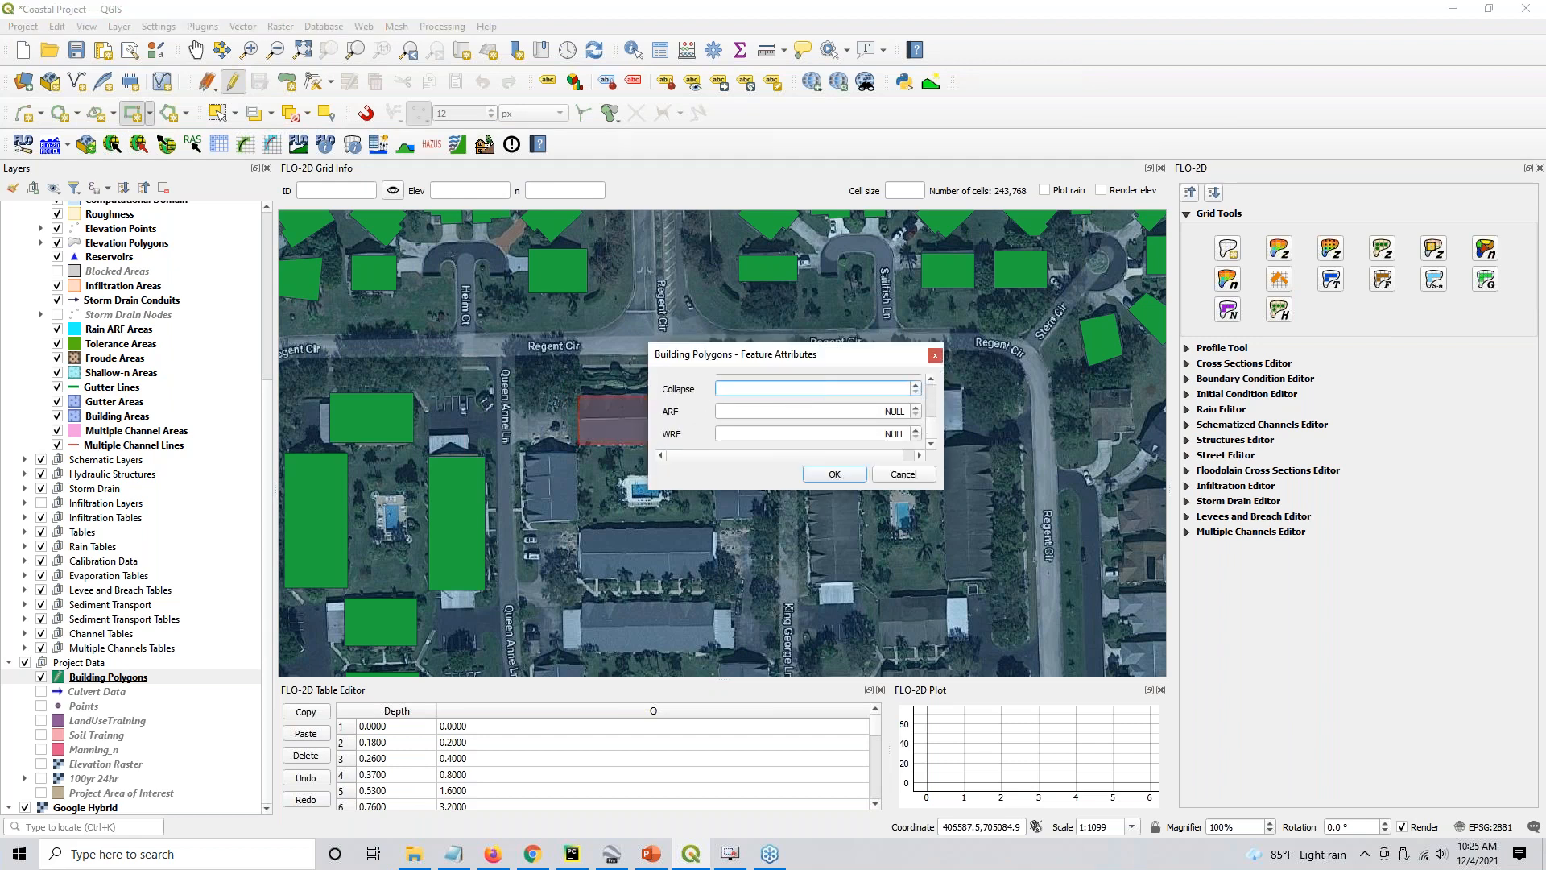
click(846, 411)
key(Tab)
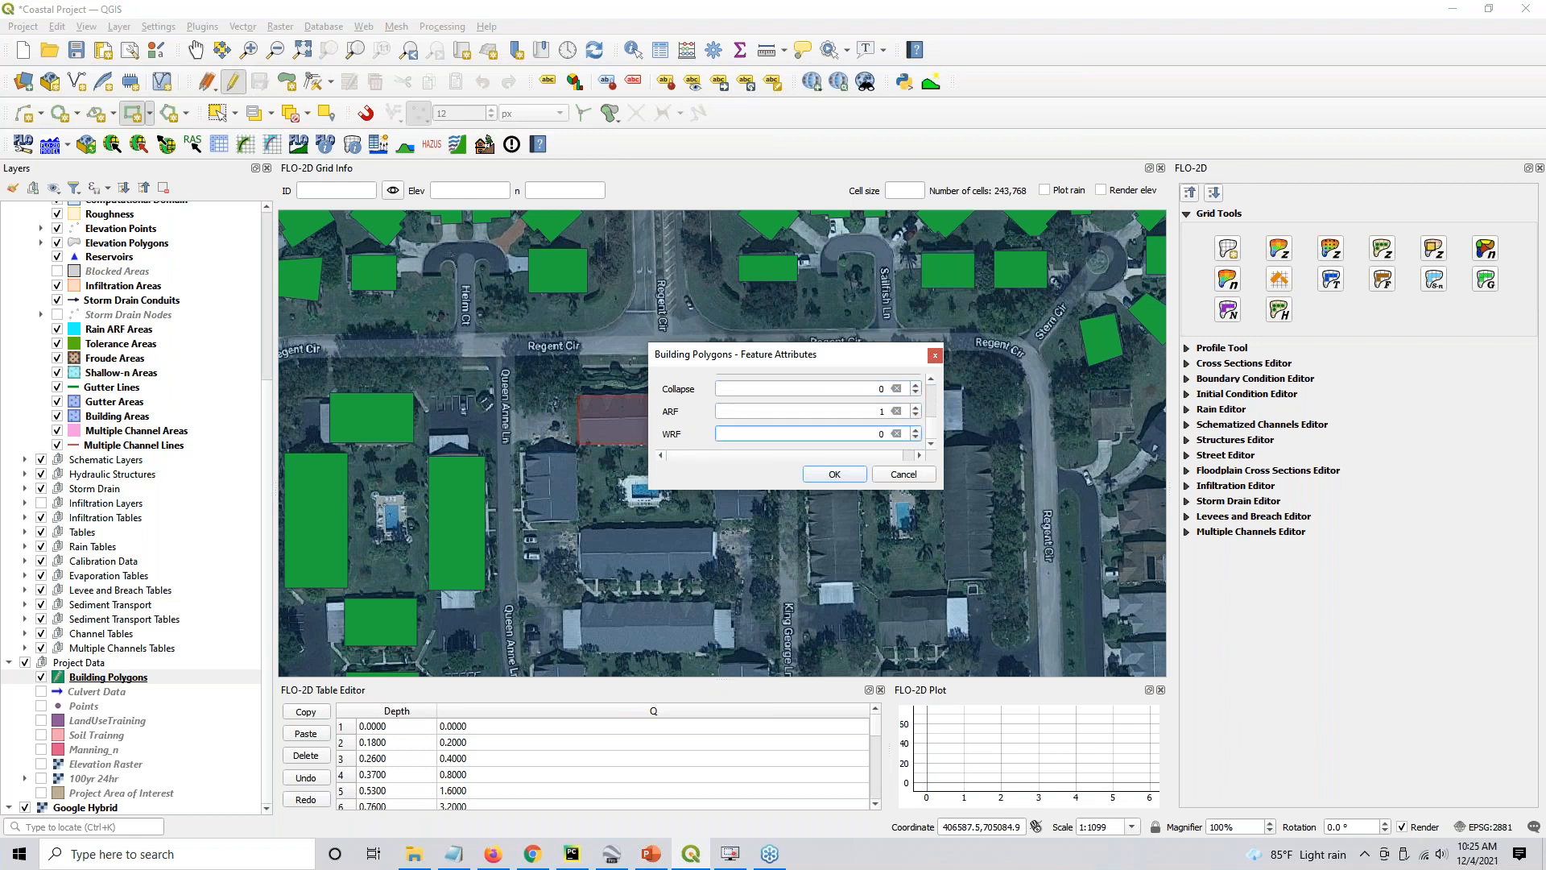
key(Return)
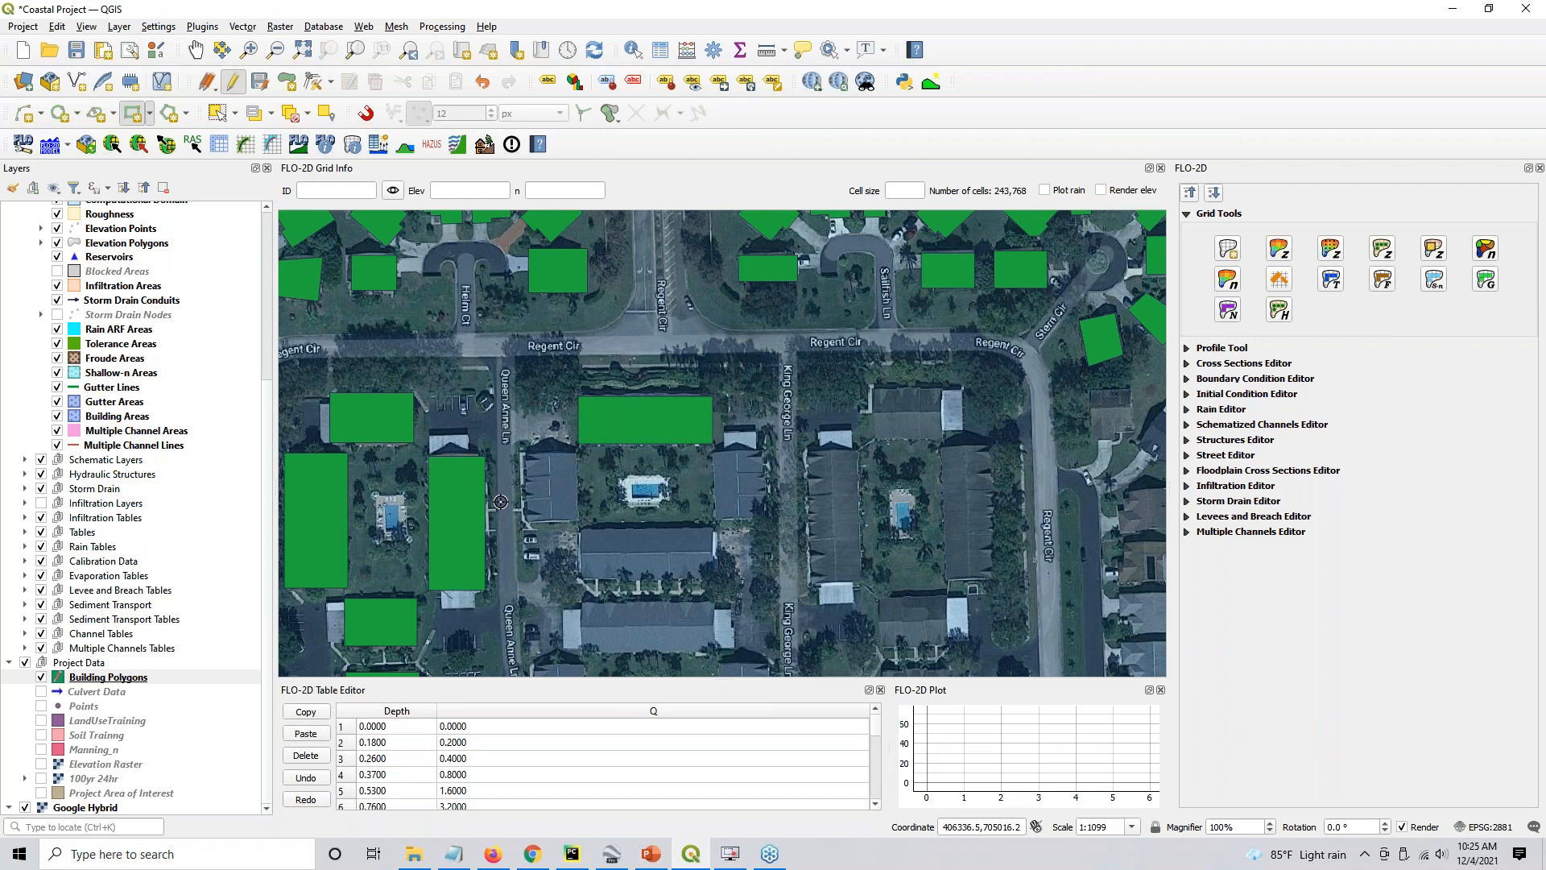
Digitize the building west of the pool beside Queen Anne Ln as a rectangle with Collapse 0, ARF 1 and WRF 0
click(524, 457)
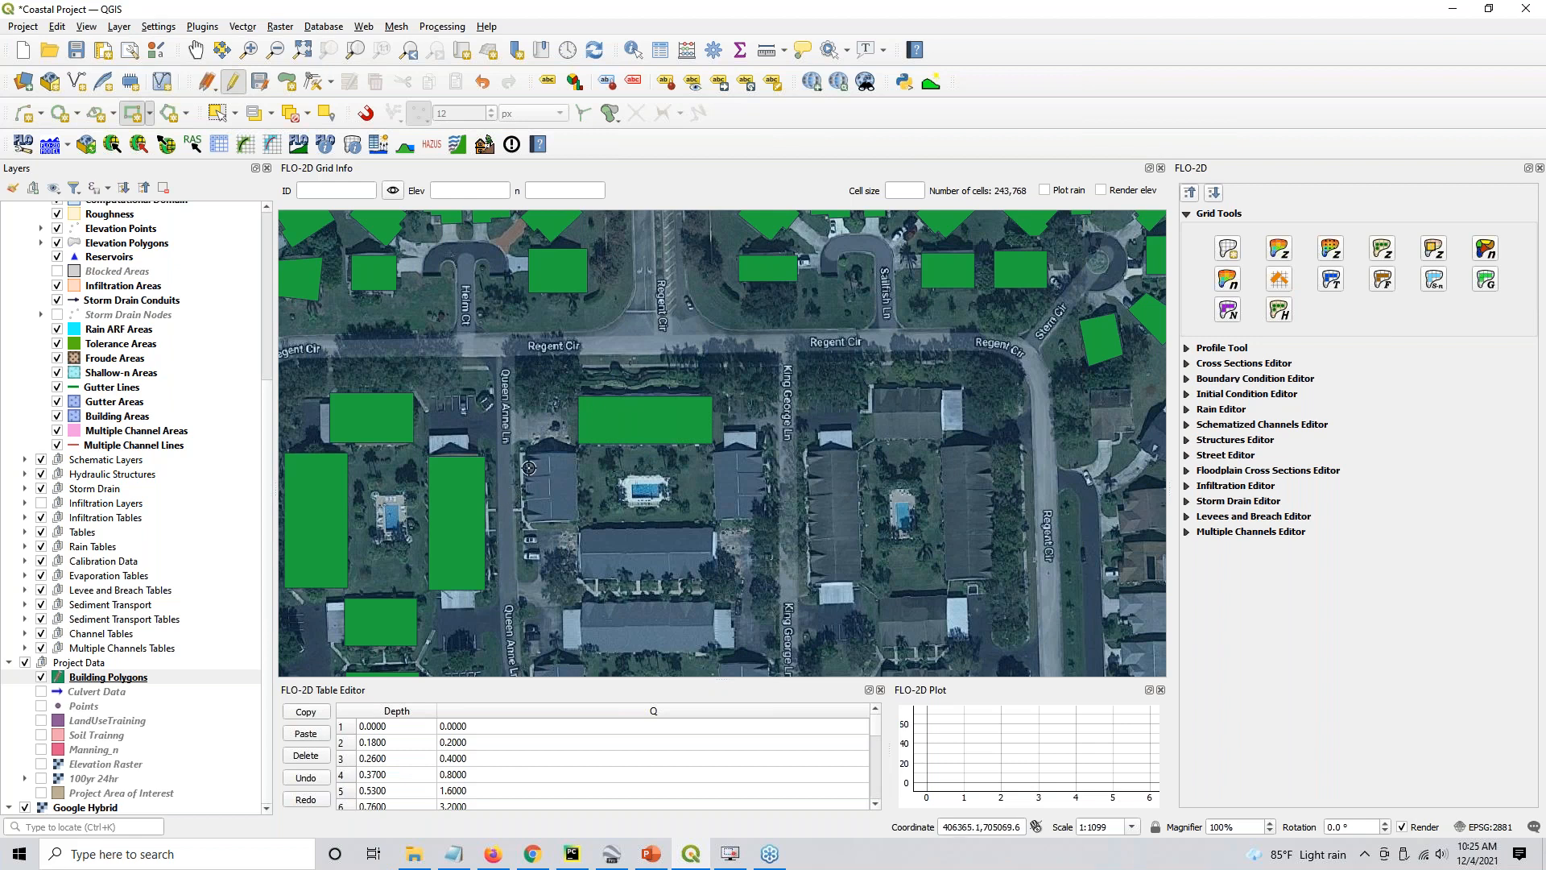
click(580, 522)
scroll(785, 450, down, 3)
click(789, 429)
click(811, 389)
key(Tab)
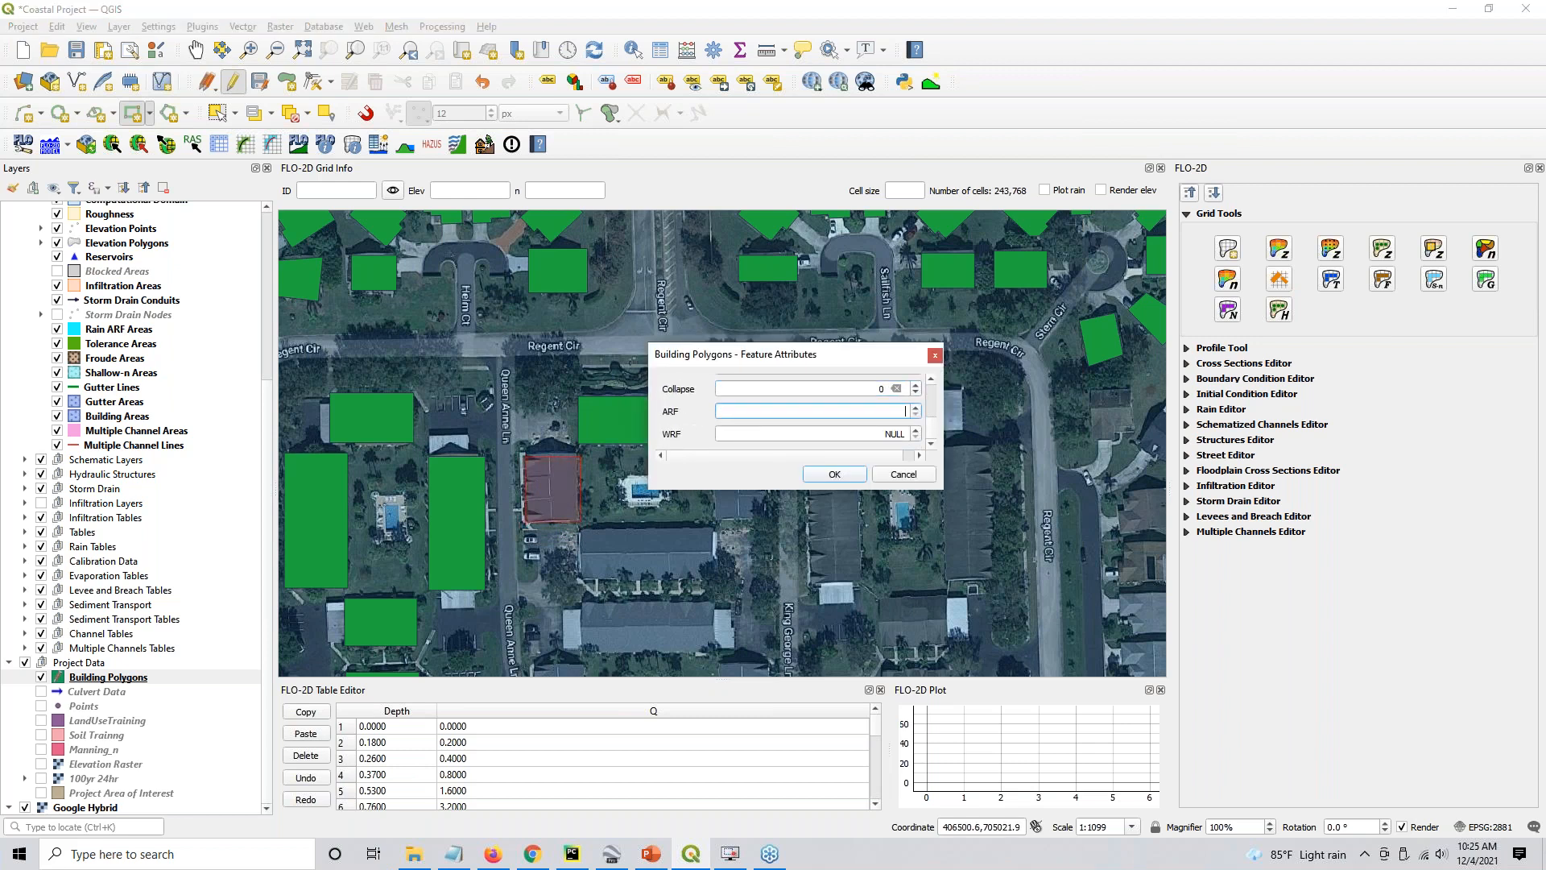
key(Tab)
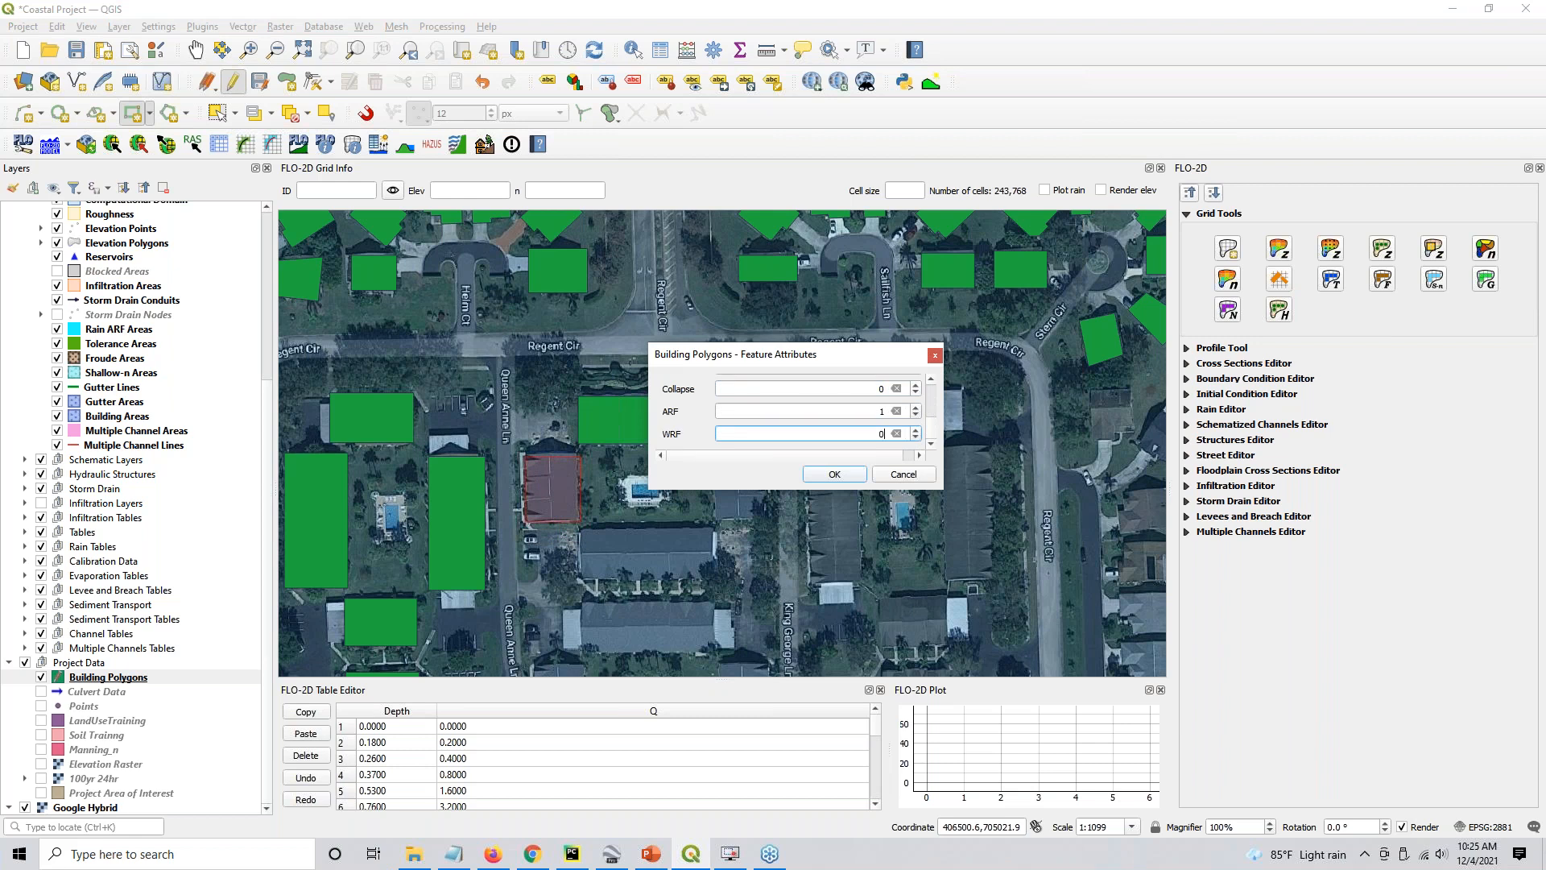
key(Return)
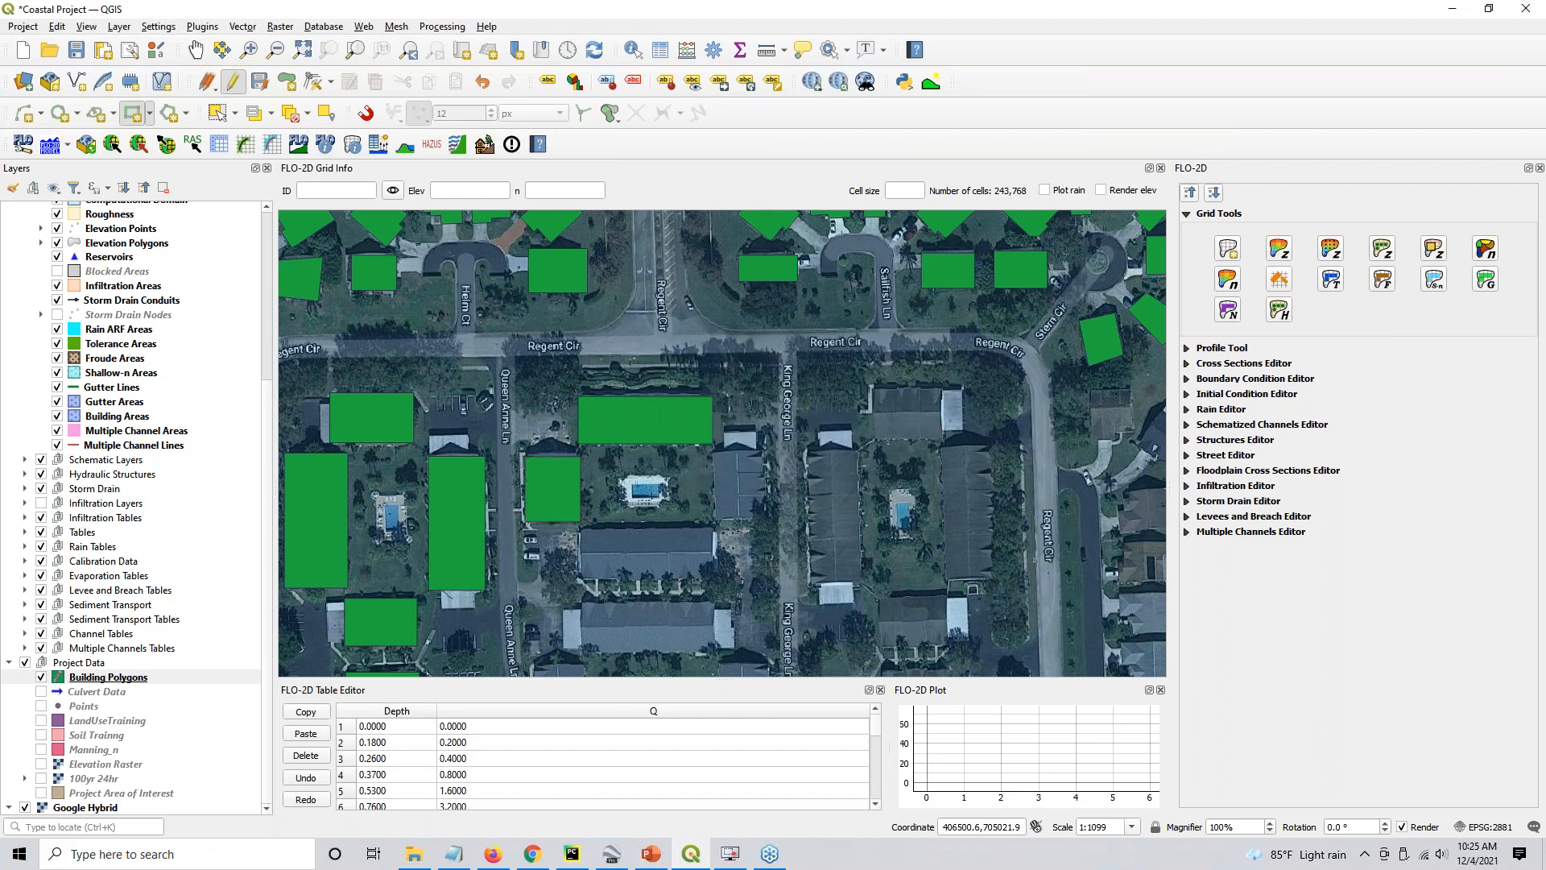
Digitize the buildings east and south of the same pool as rectangles, accepting their attribute forms without entering values
click(714, 451)
click(766, 519)
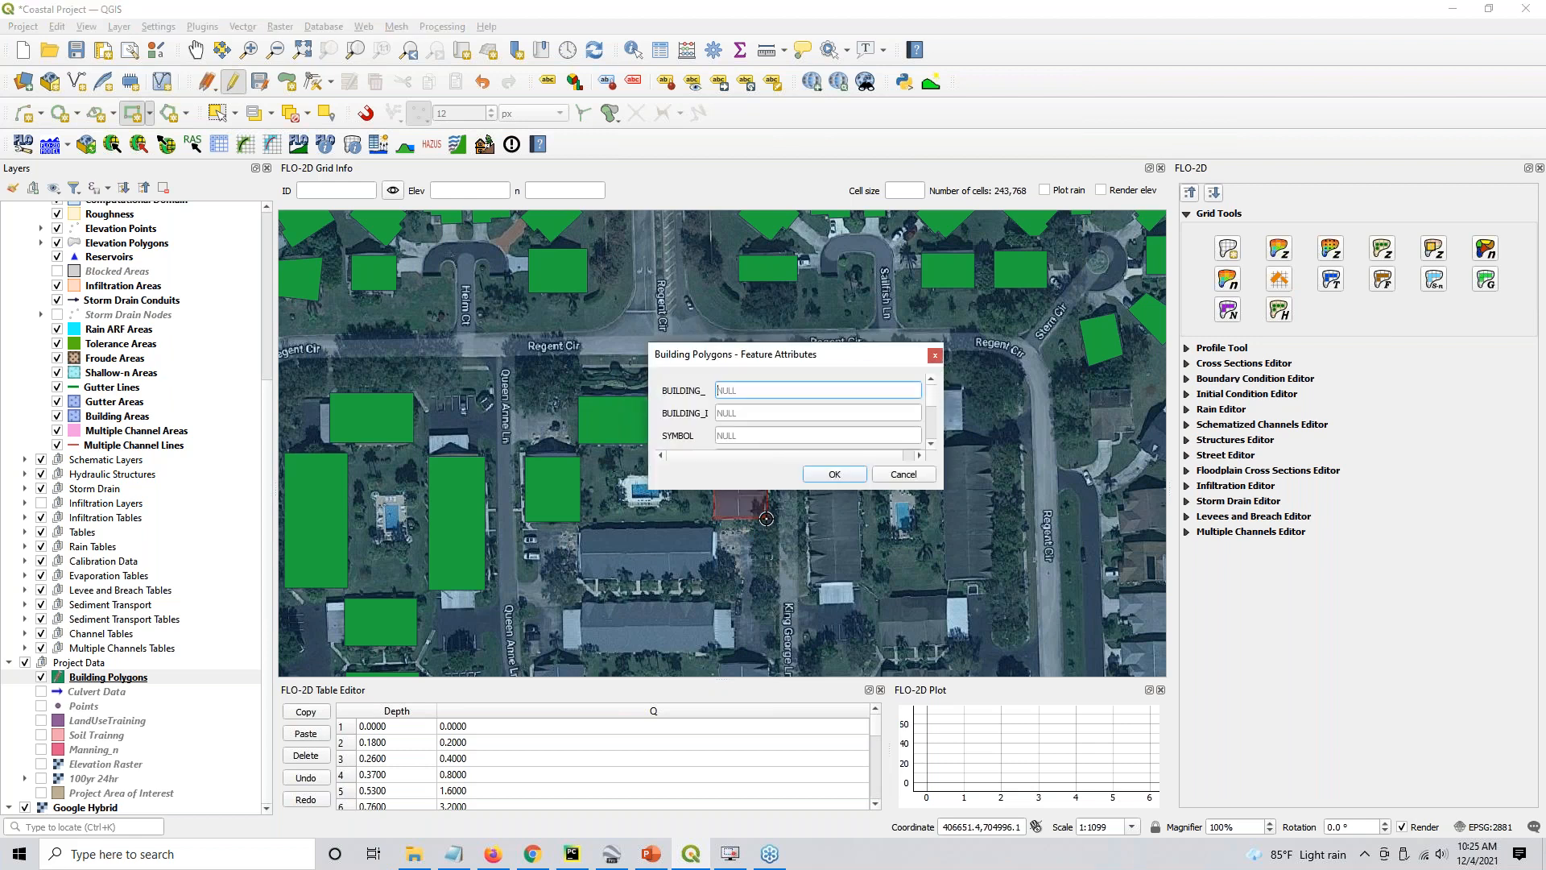
key(Return)
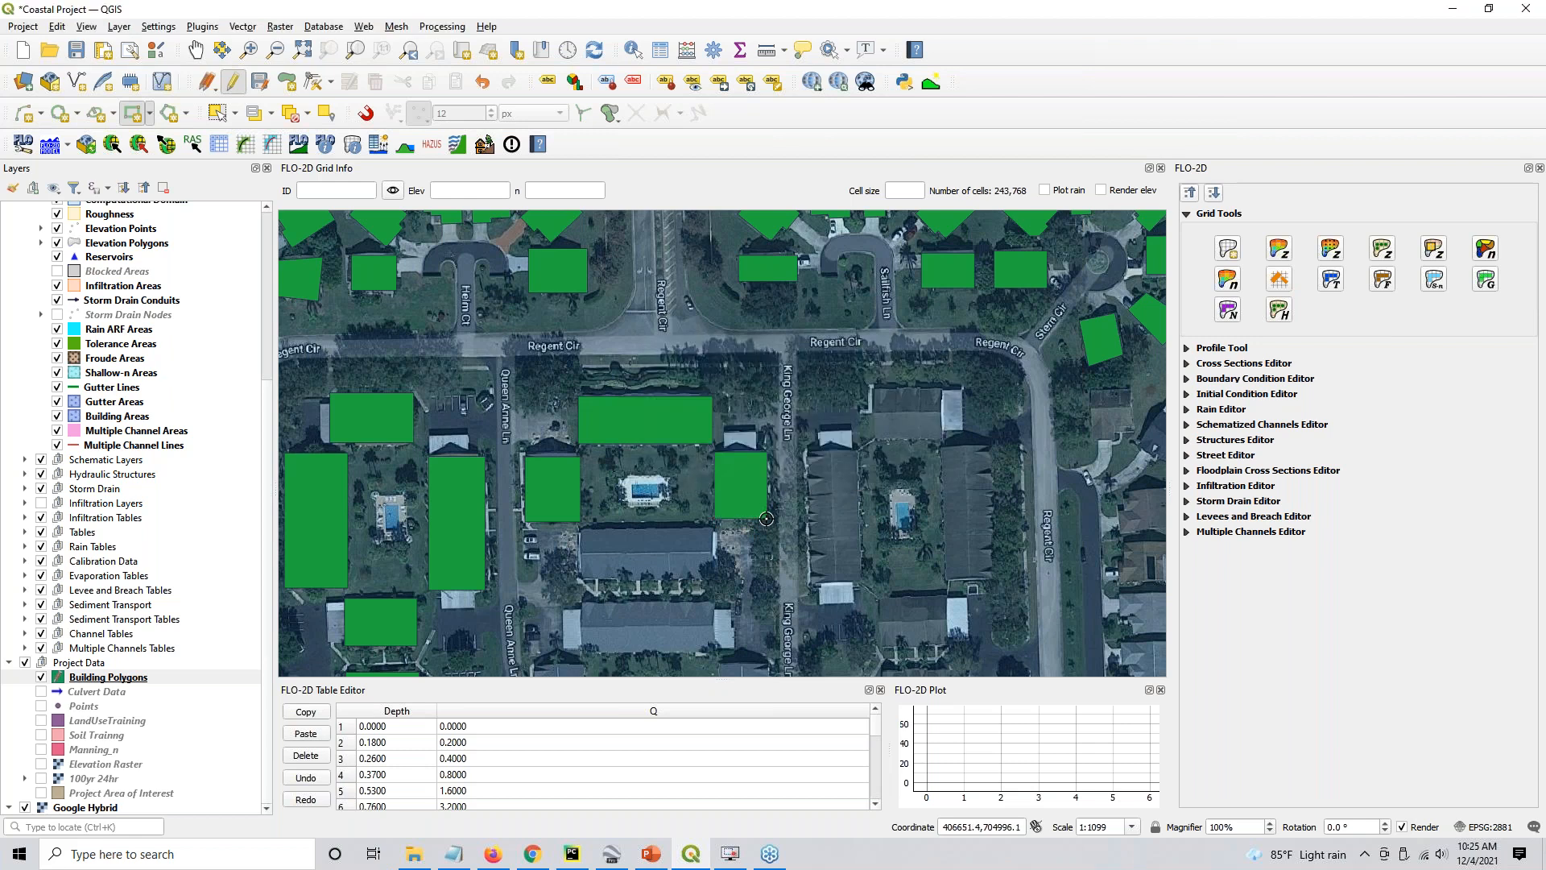
click(579, 531)
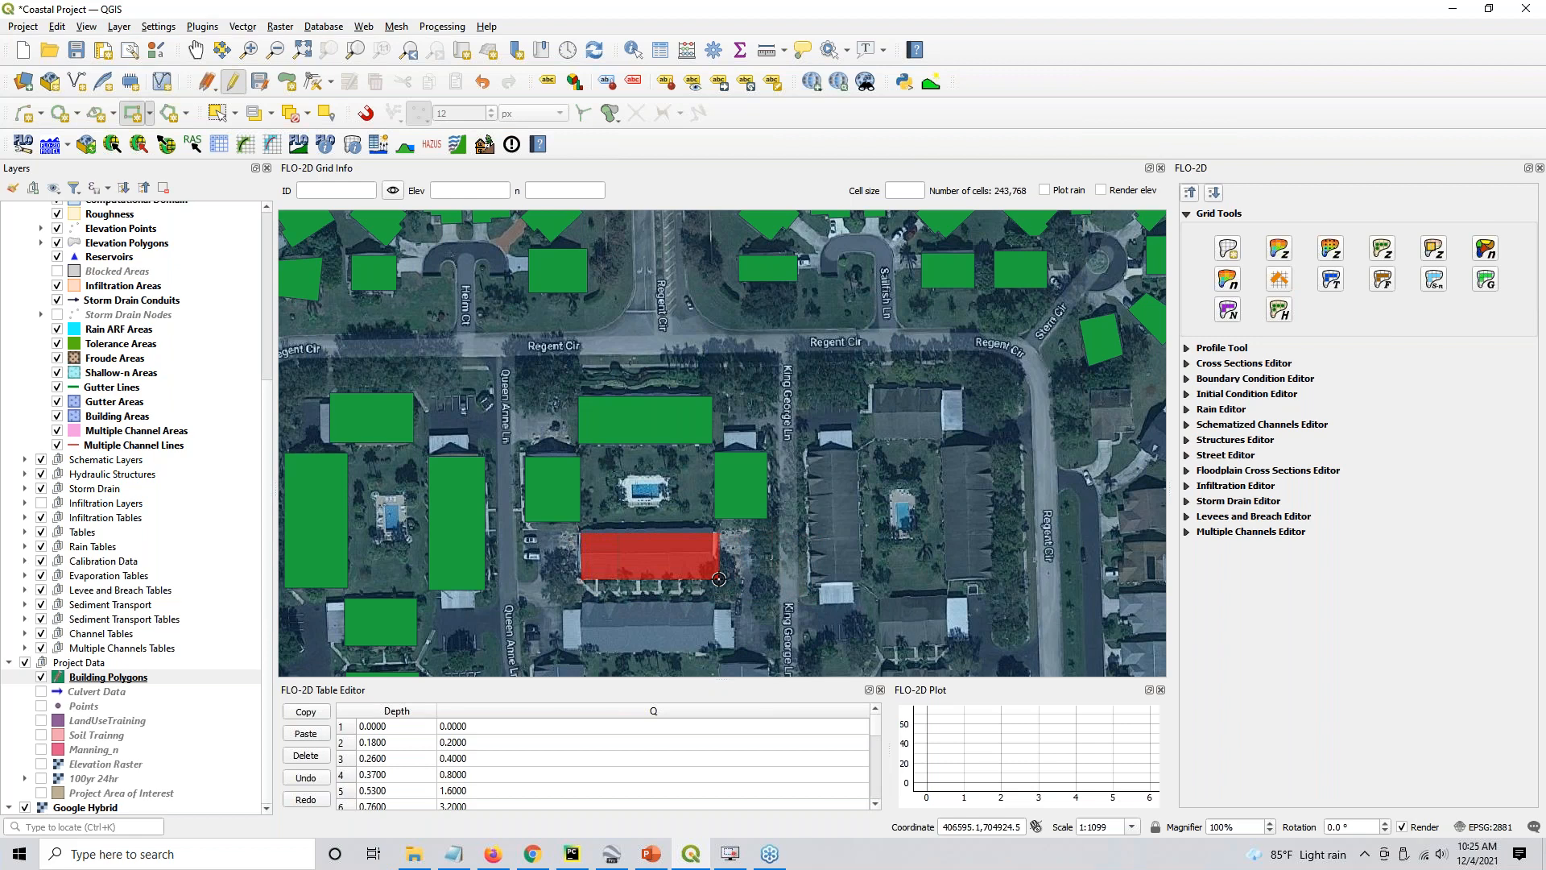
click(719, 579)
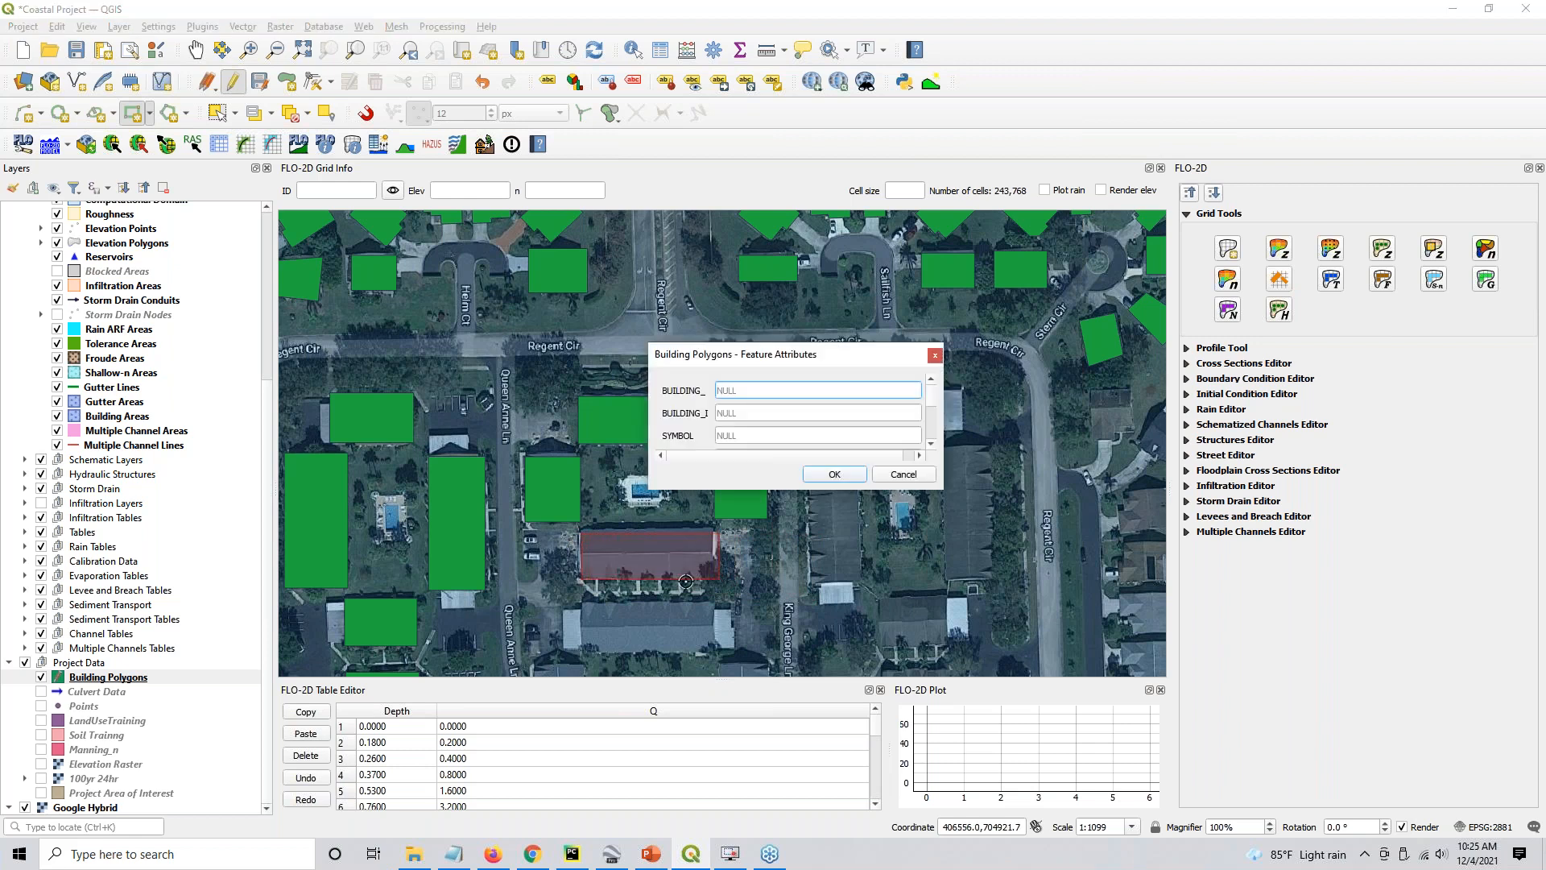
key(Return)
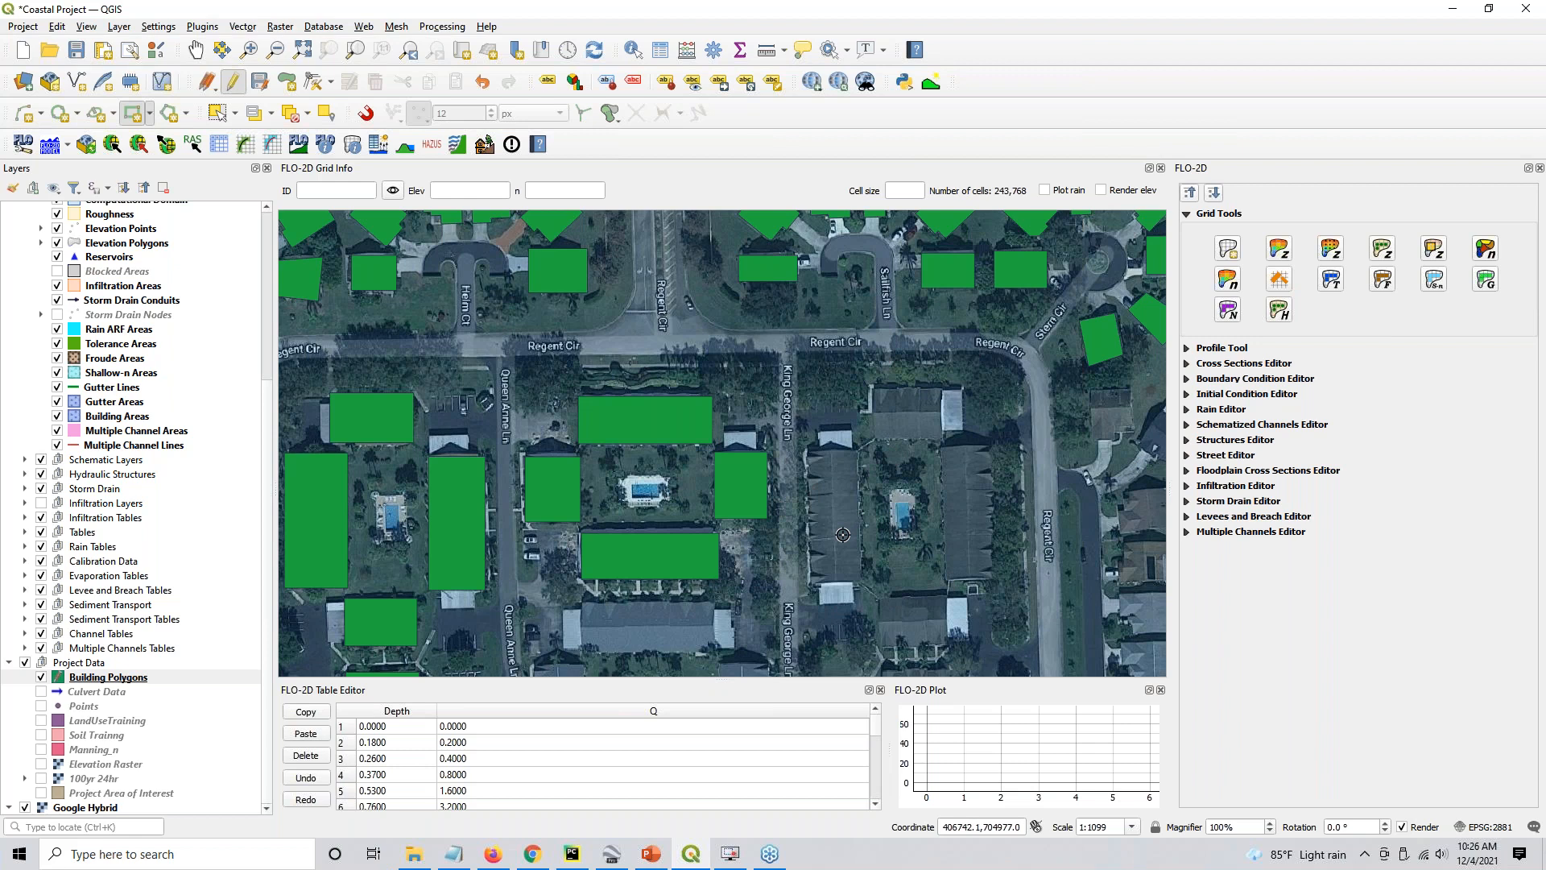
Digitize the house just east of the Regent Cir bend with Add Rectangle from 3 Points (Distance from 2nd and 3rd point), accepting empty attributes
drag(1005, 505, 587, 478)
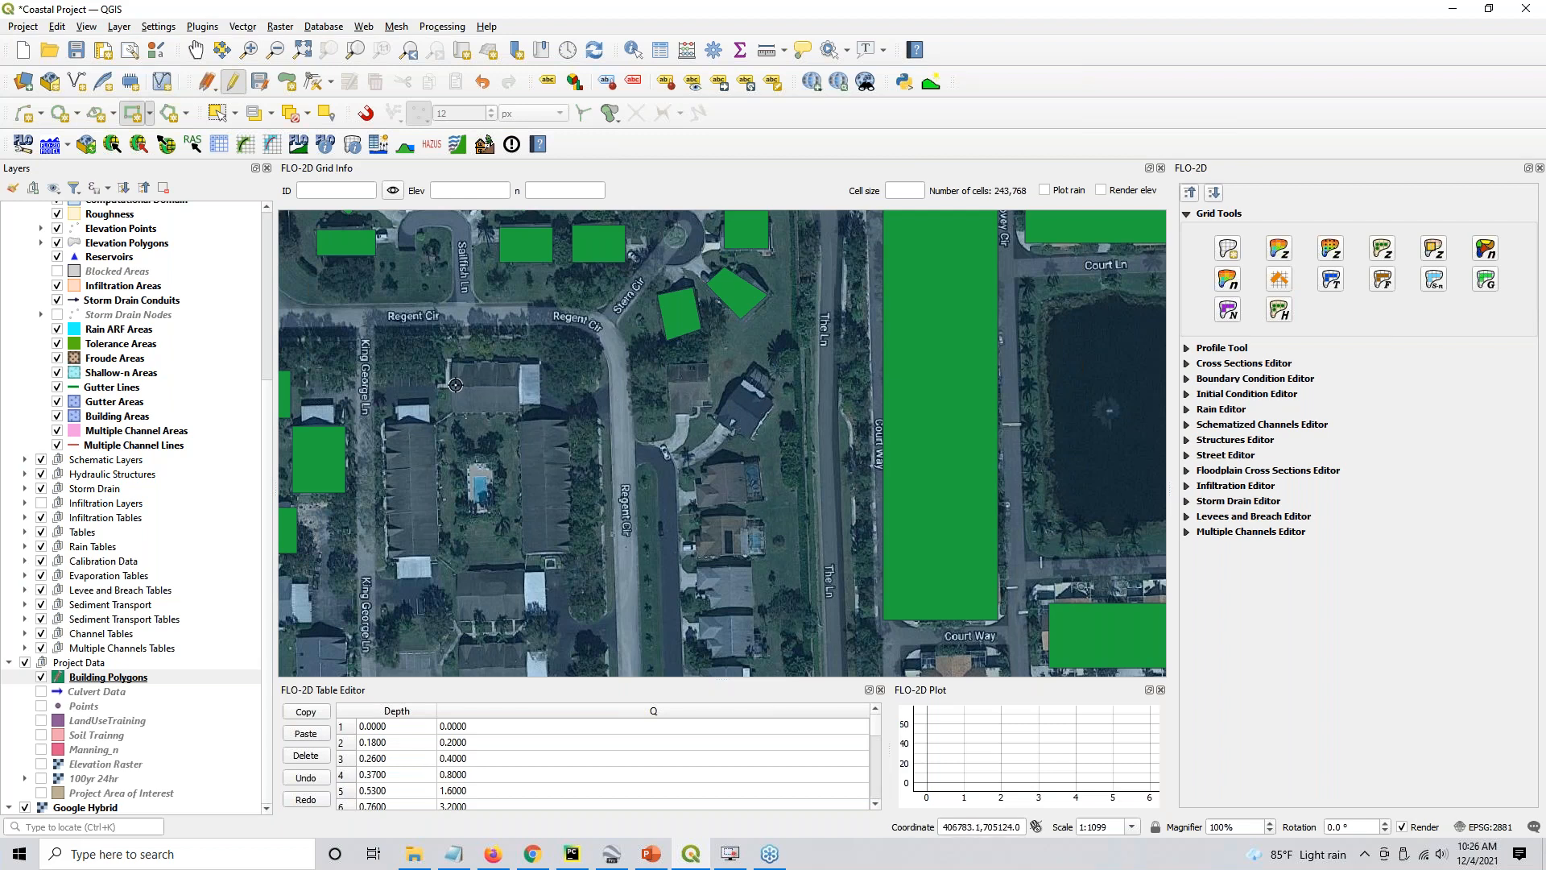
click(150, 118)
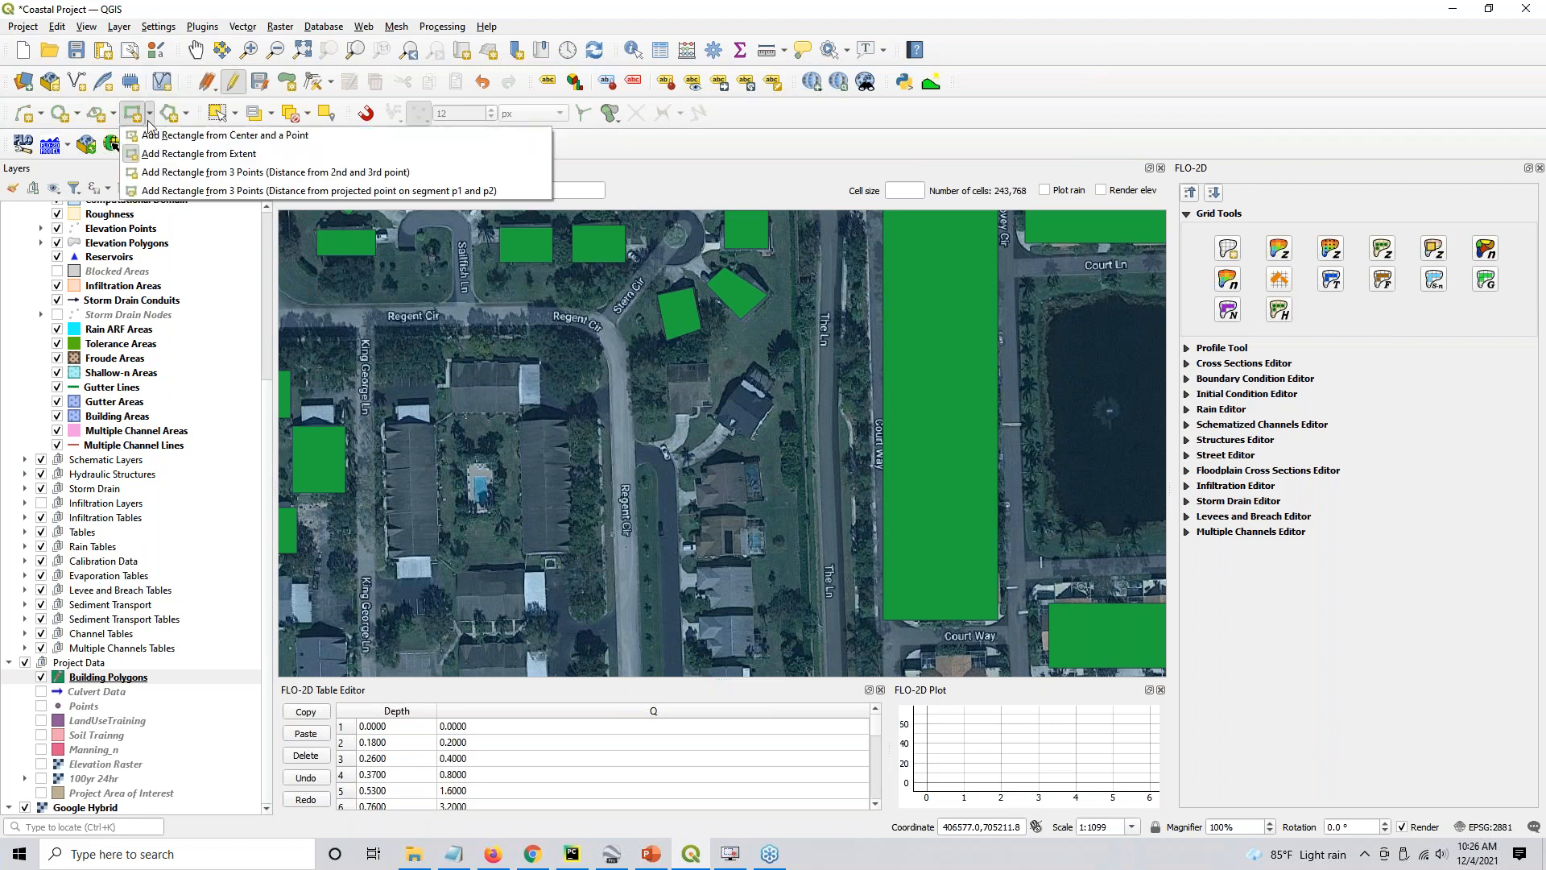
click(160, 174)
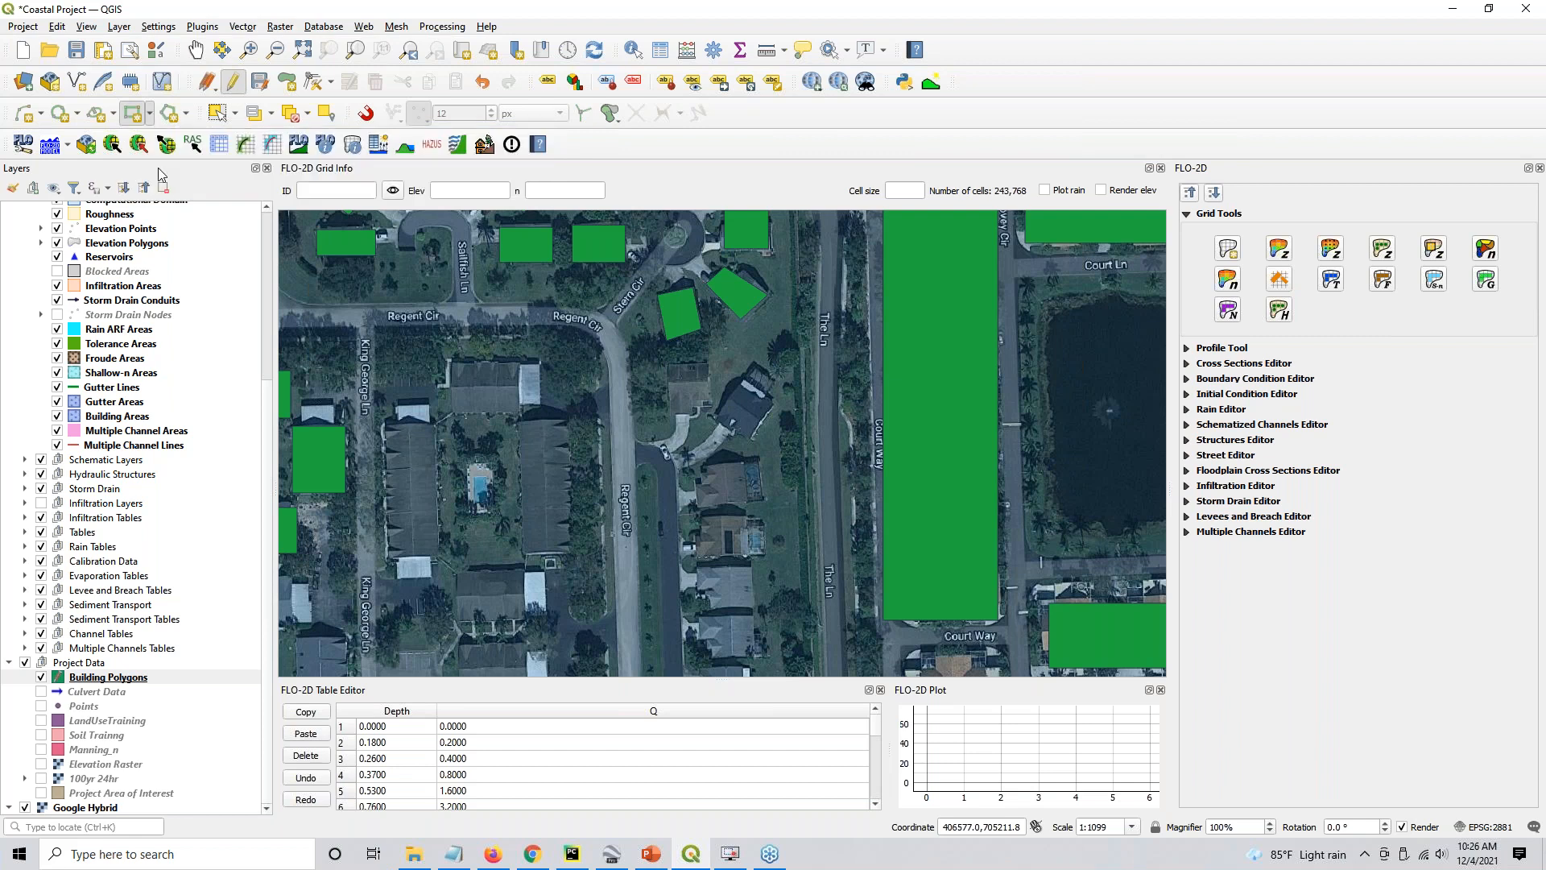
click(706, 364)
click(709, 408)
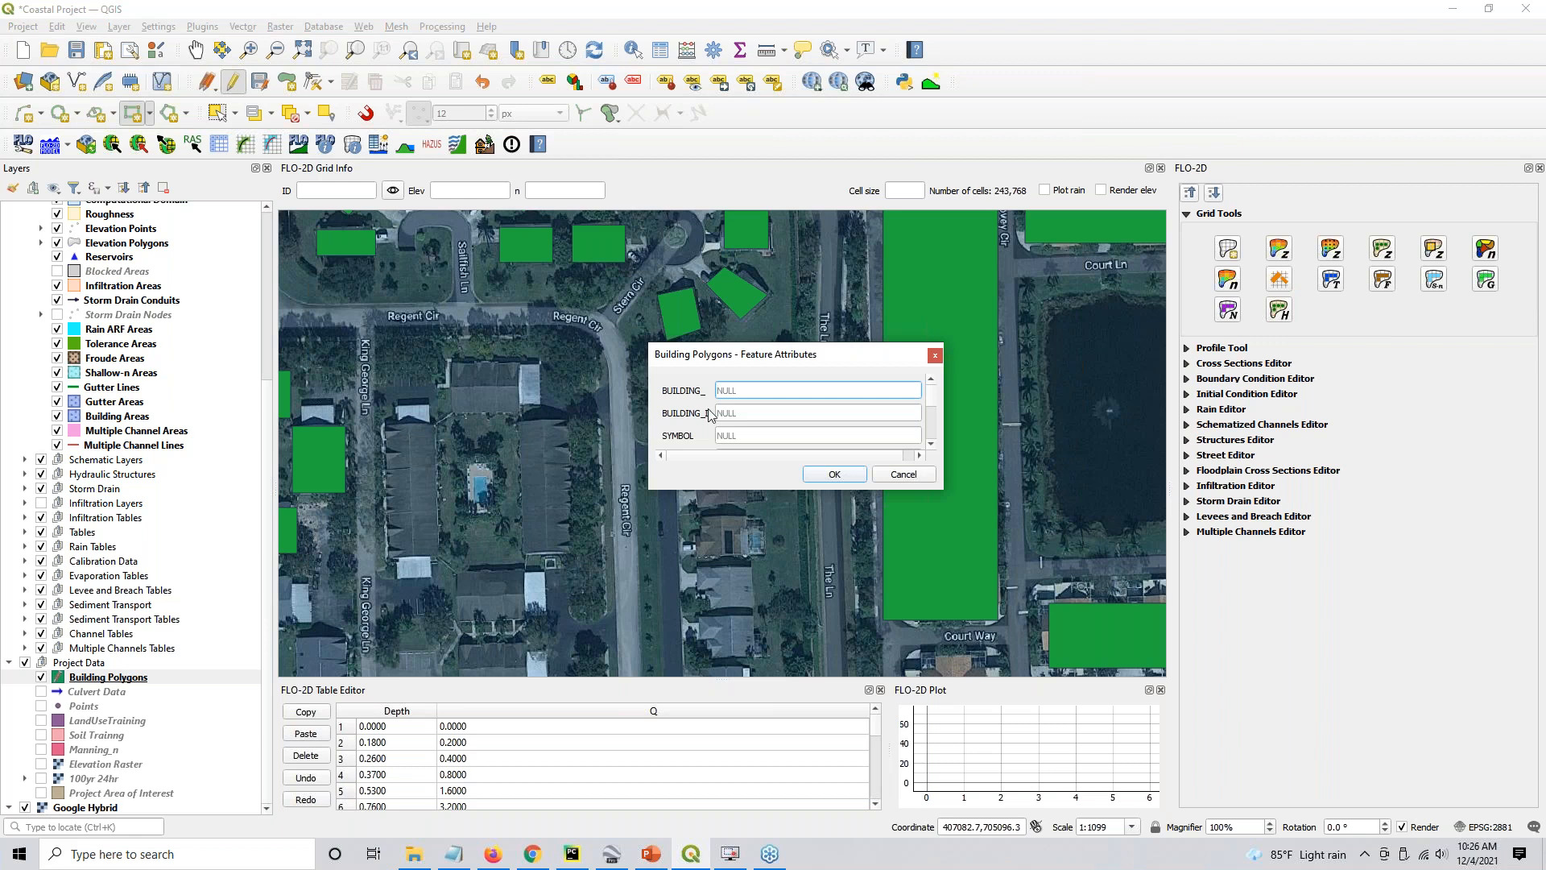
click(866, 479)
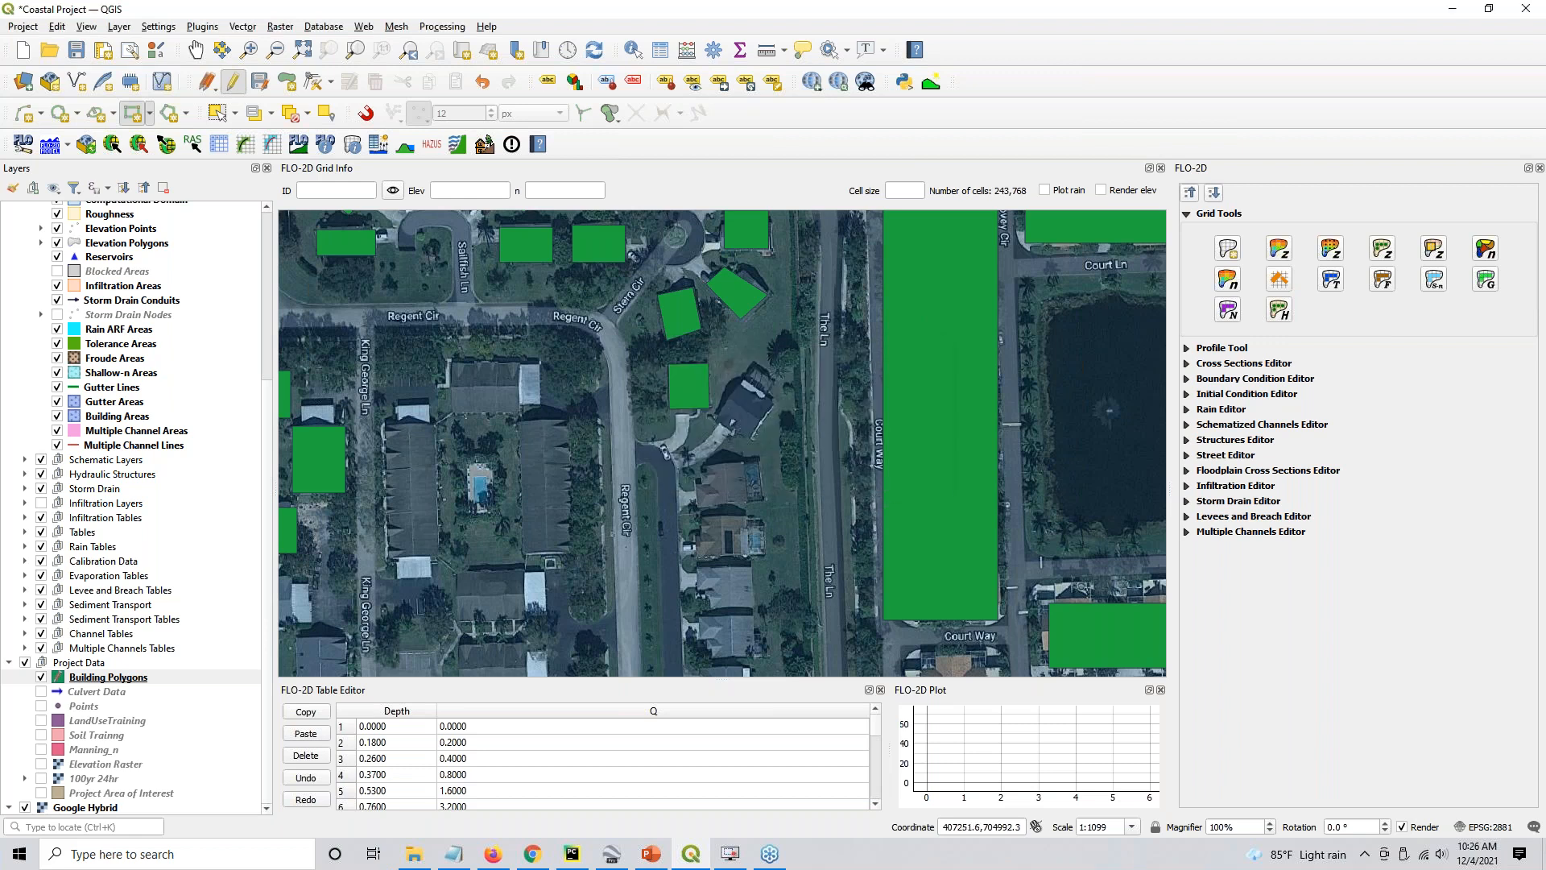
Digitize the neighbouring angled house to the southeast as a rotated three-point rectangle and accept its attributes
click(749, 440)
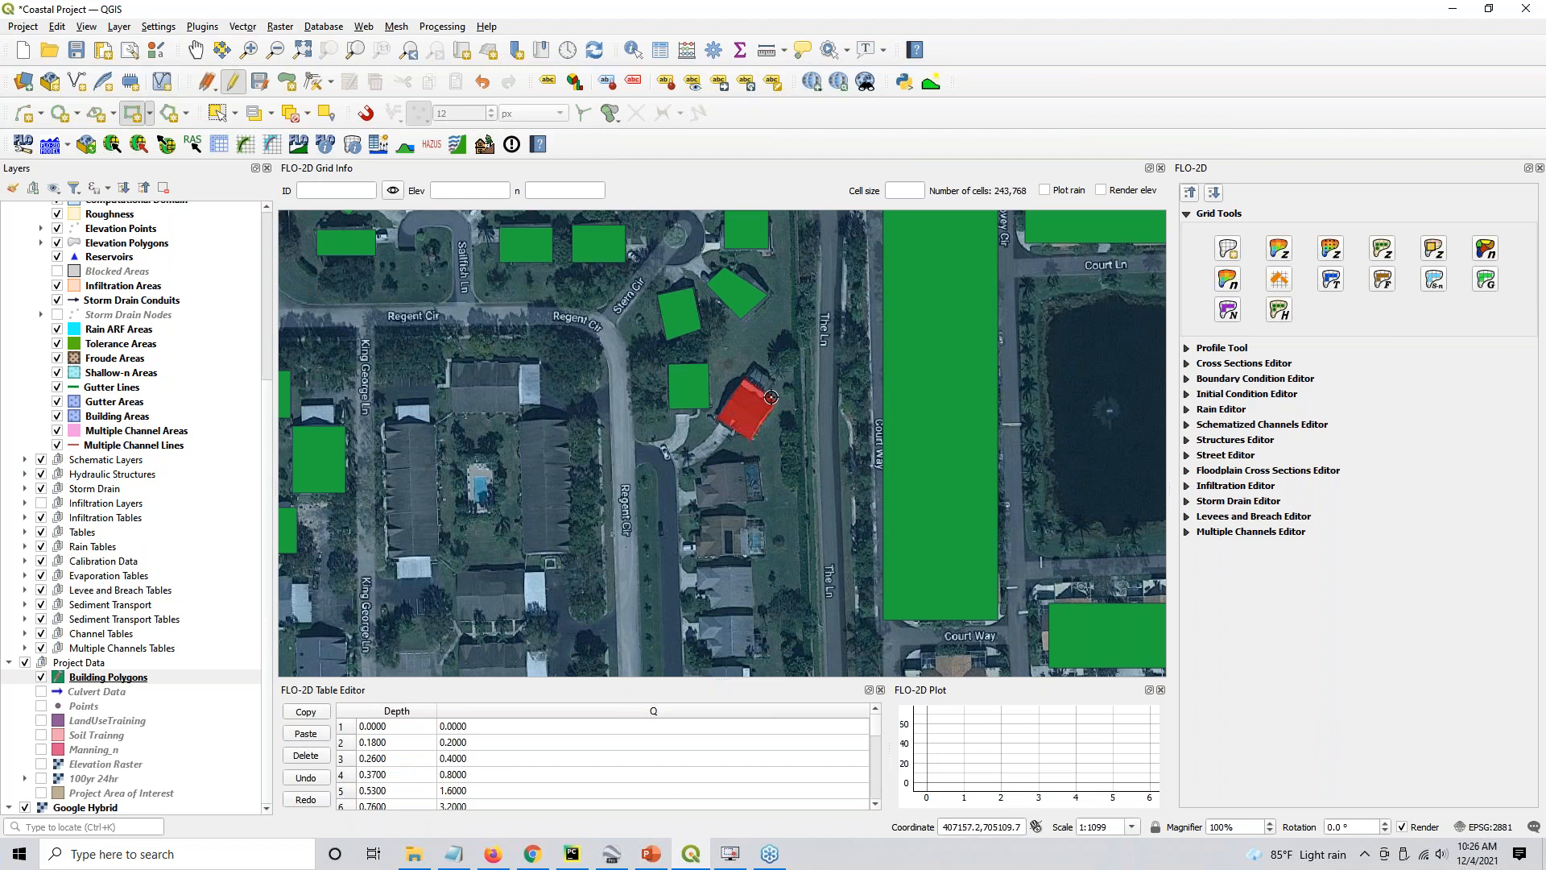
click(771, 397)
key(Return)
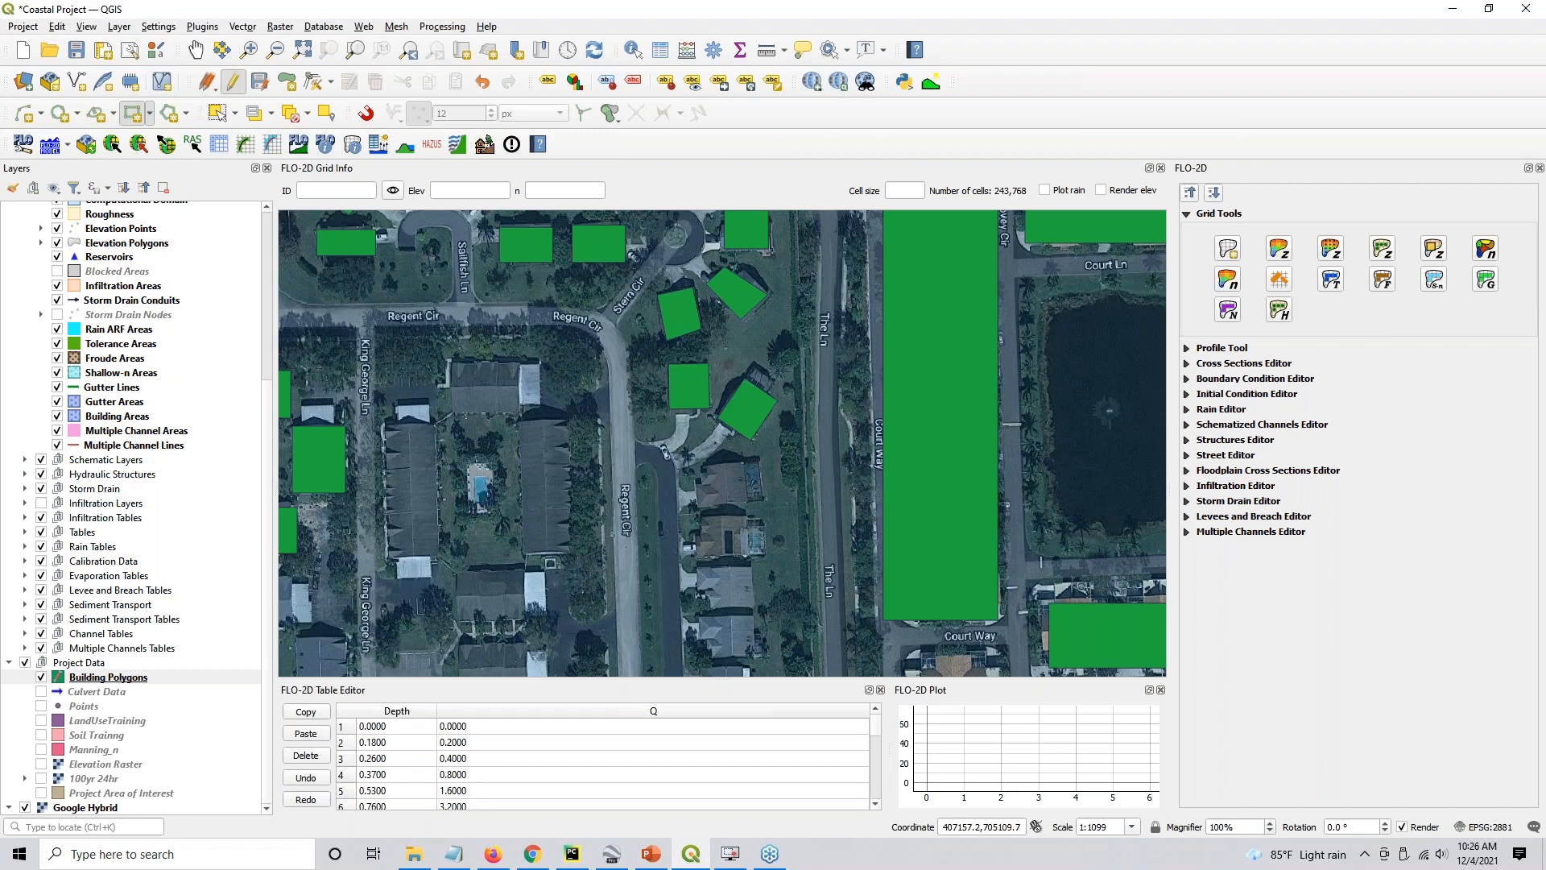
scroll(507, 544, down, 2)
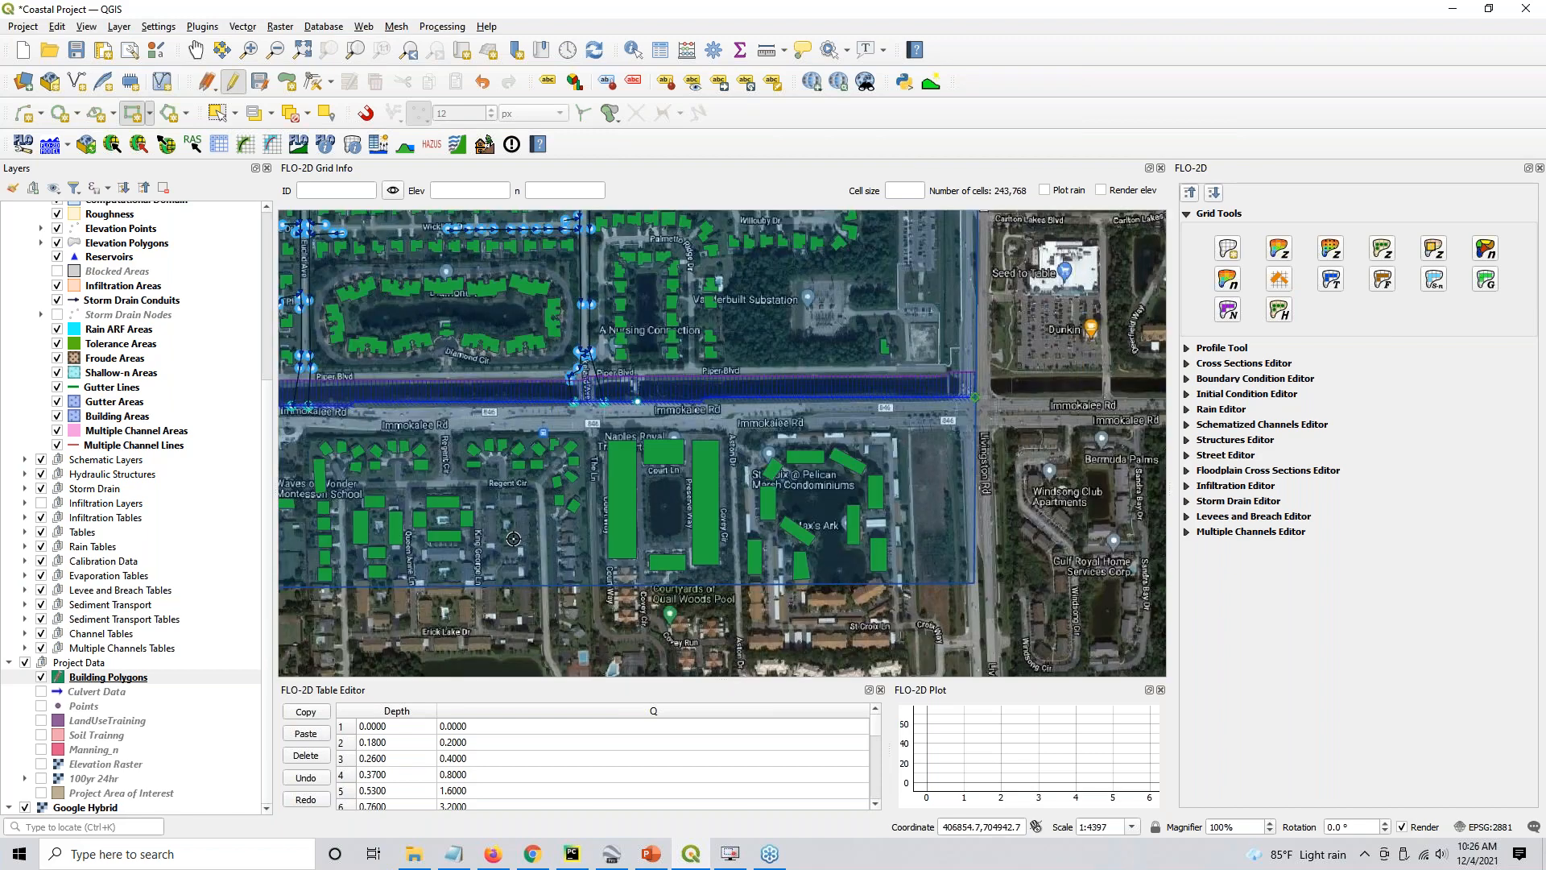
drag(498, 546, 923, 444)
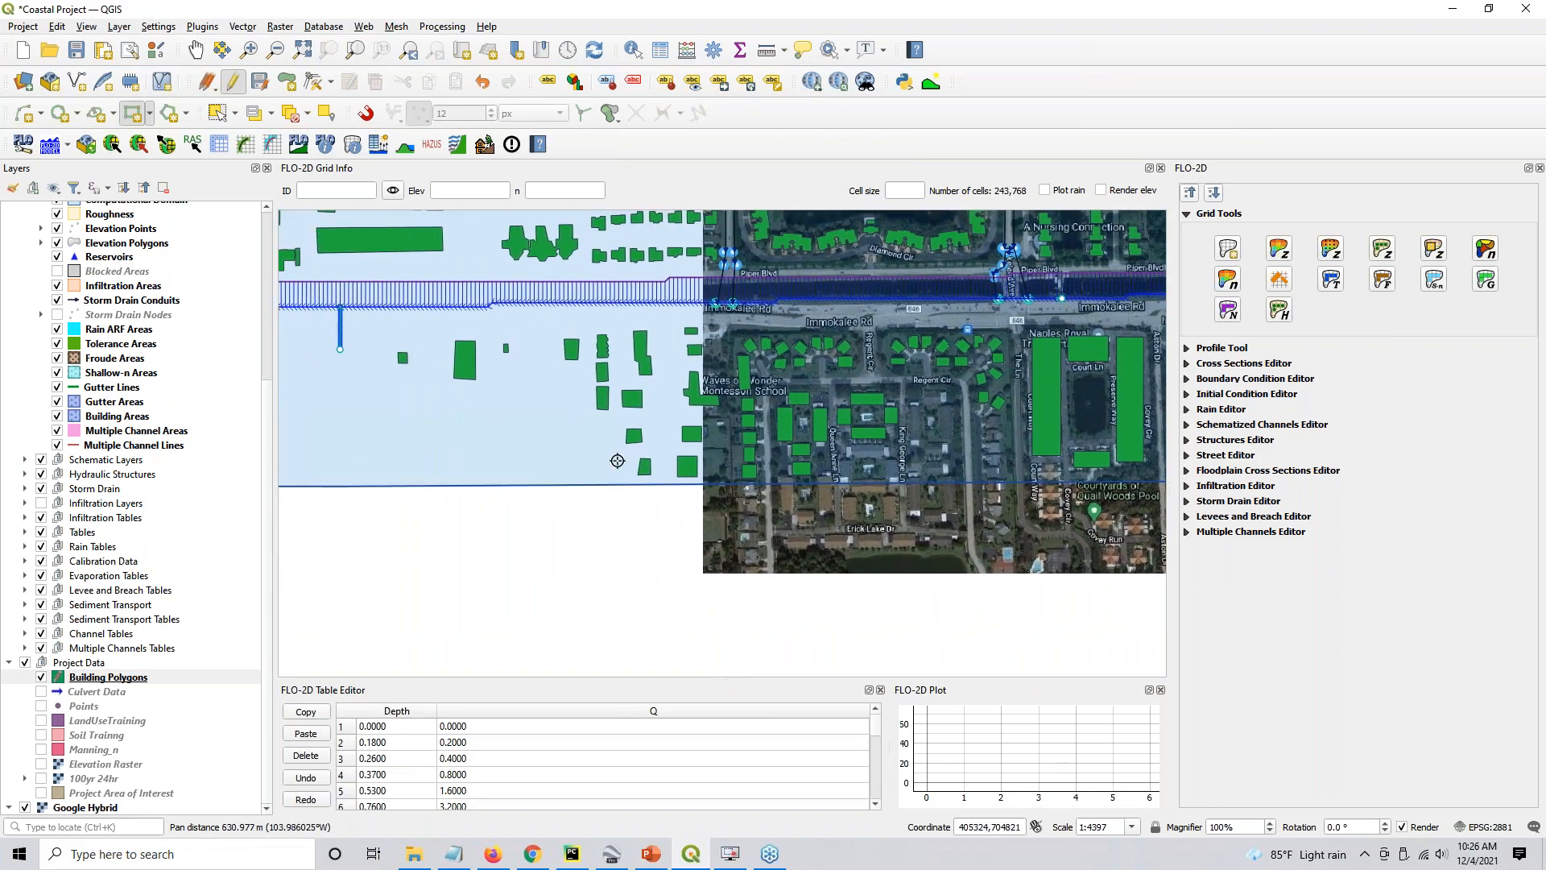
drag(442, 425, 534, 431)
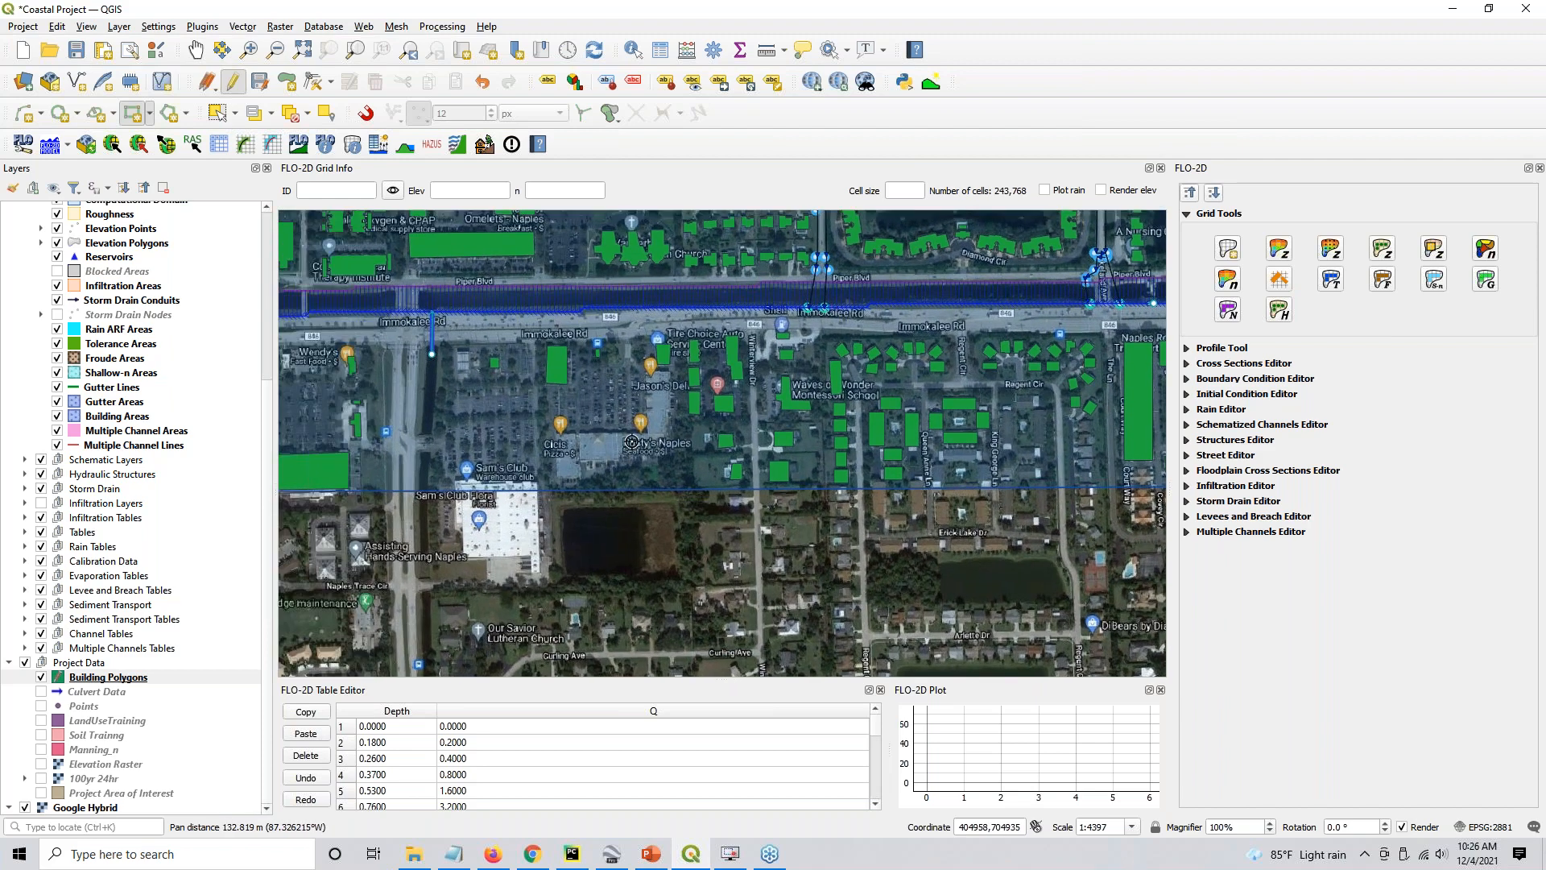
scroll(620, 445, down, 1)
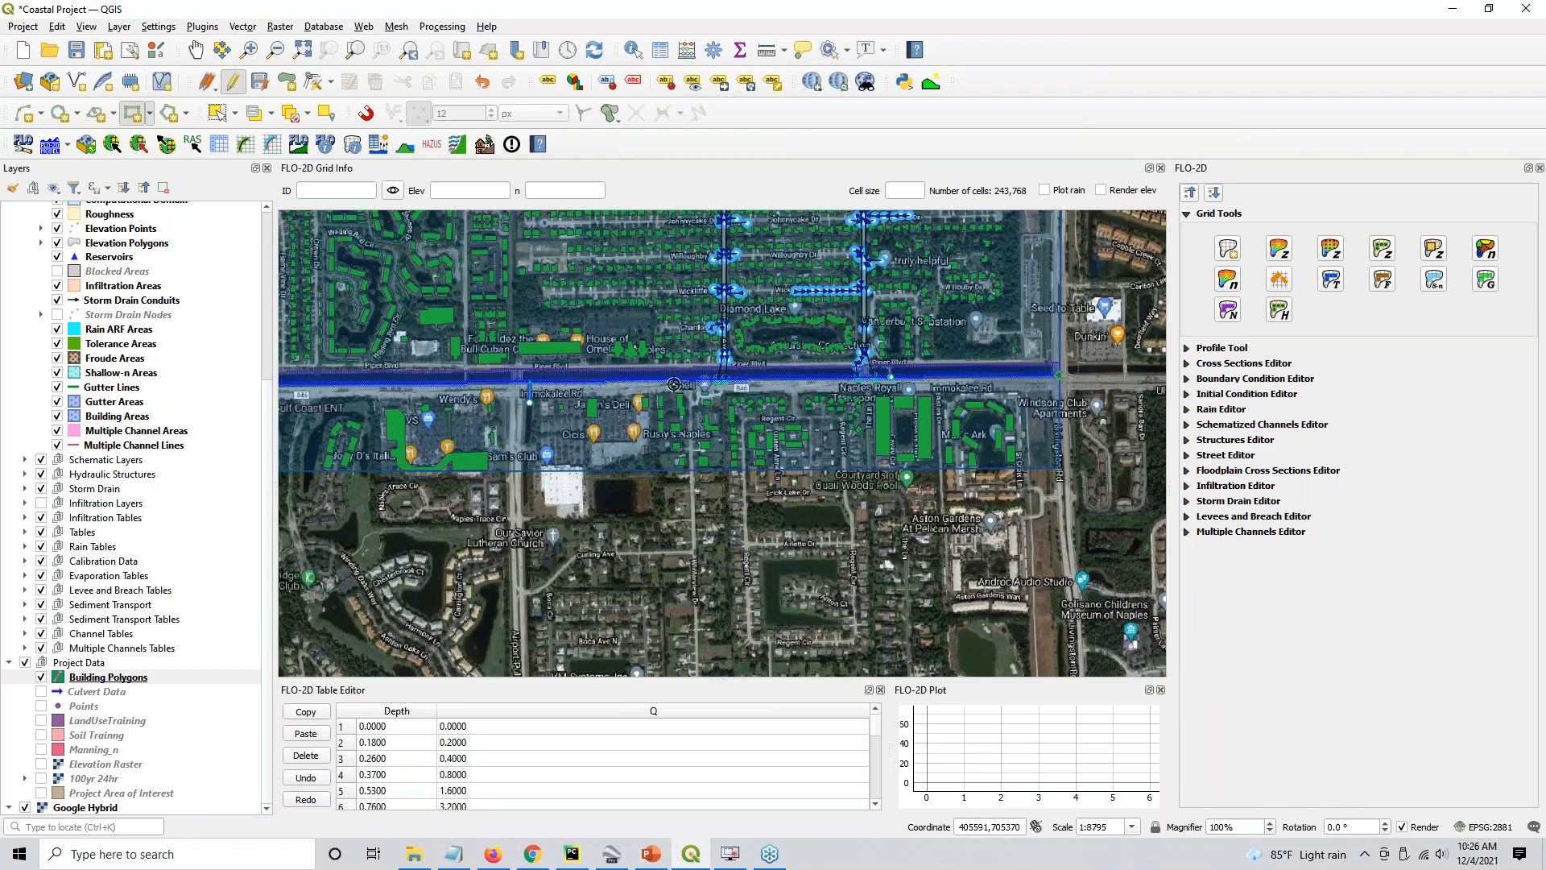
Digitize the L-shaped shopping plaza building northeast of Sam's Club as a freeform polygon, accepting its attribute form without entering values
scroll(625, 438, up, 2)
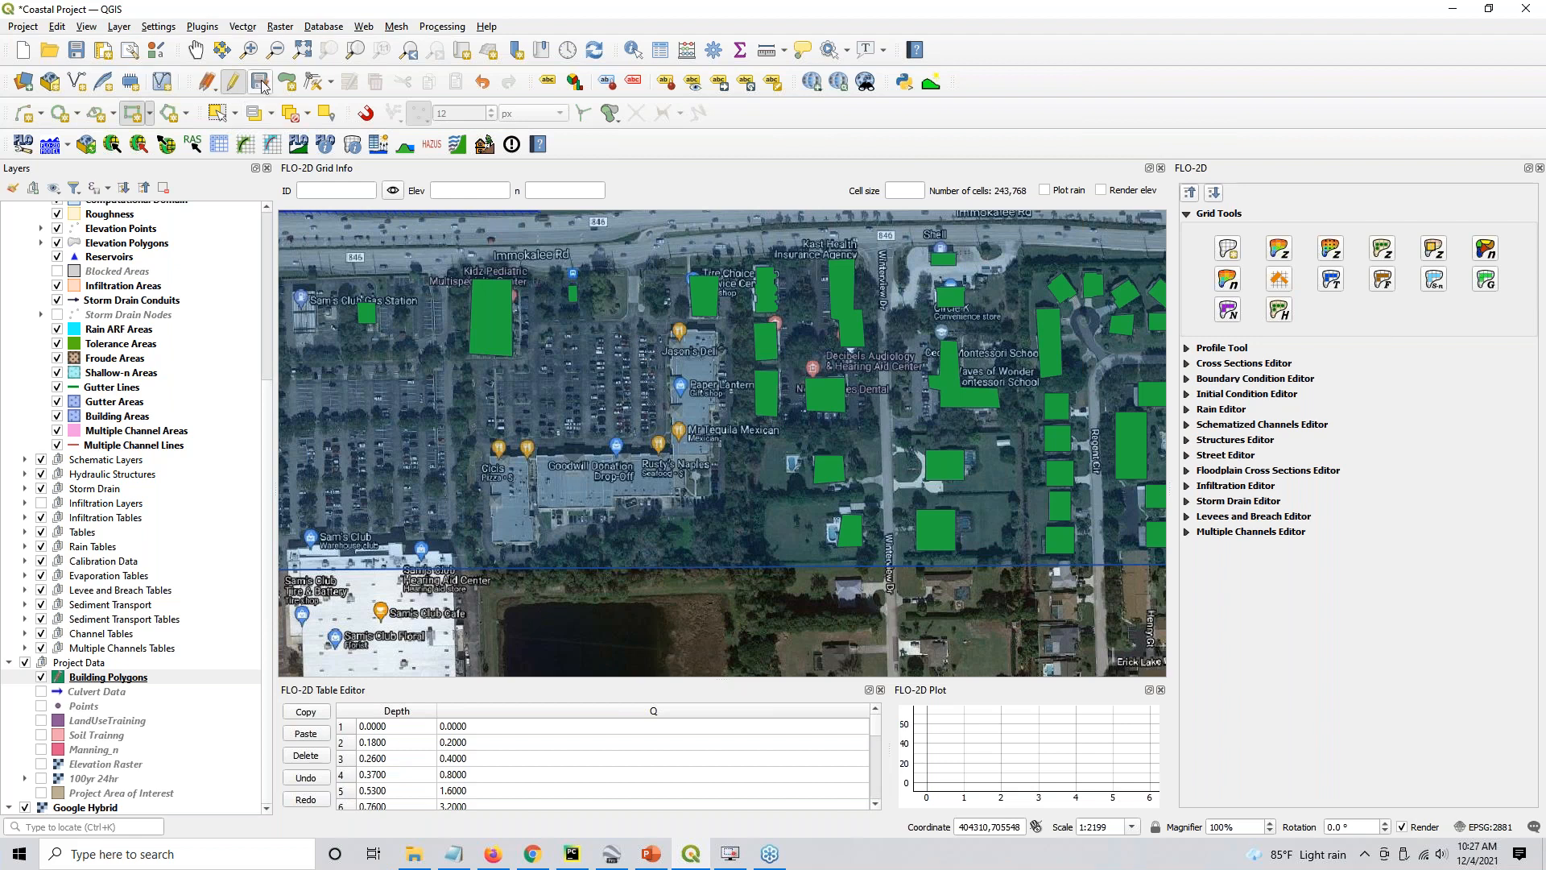
click(288, 82)
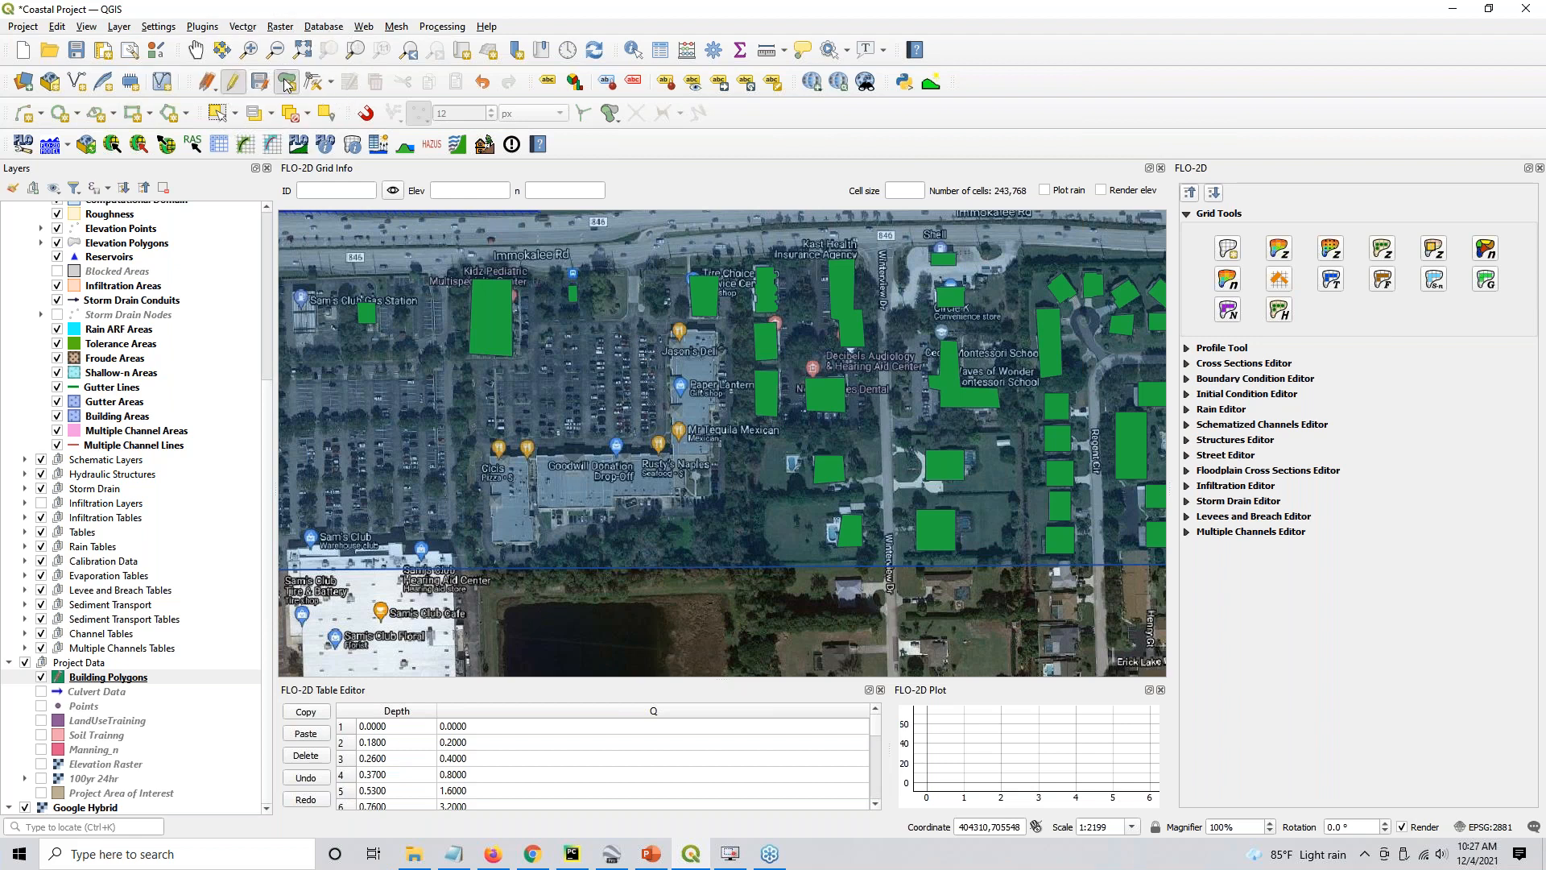
click(287, 82)
click(667, 334)
click(717, 334)
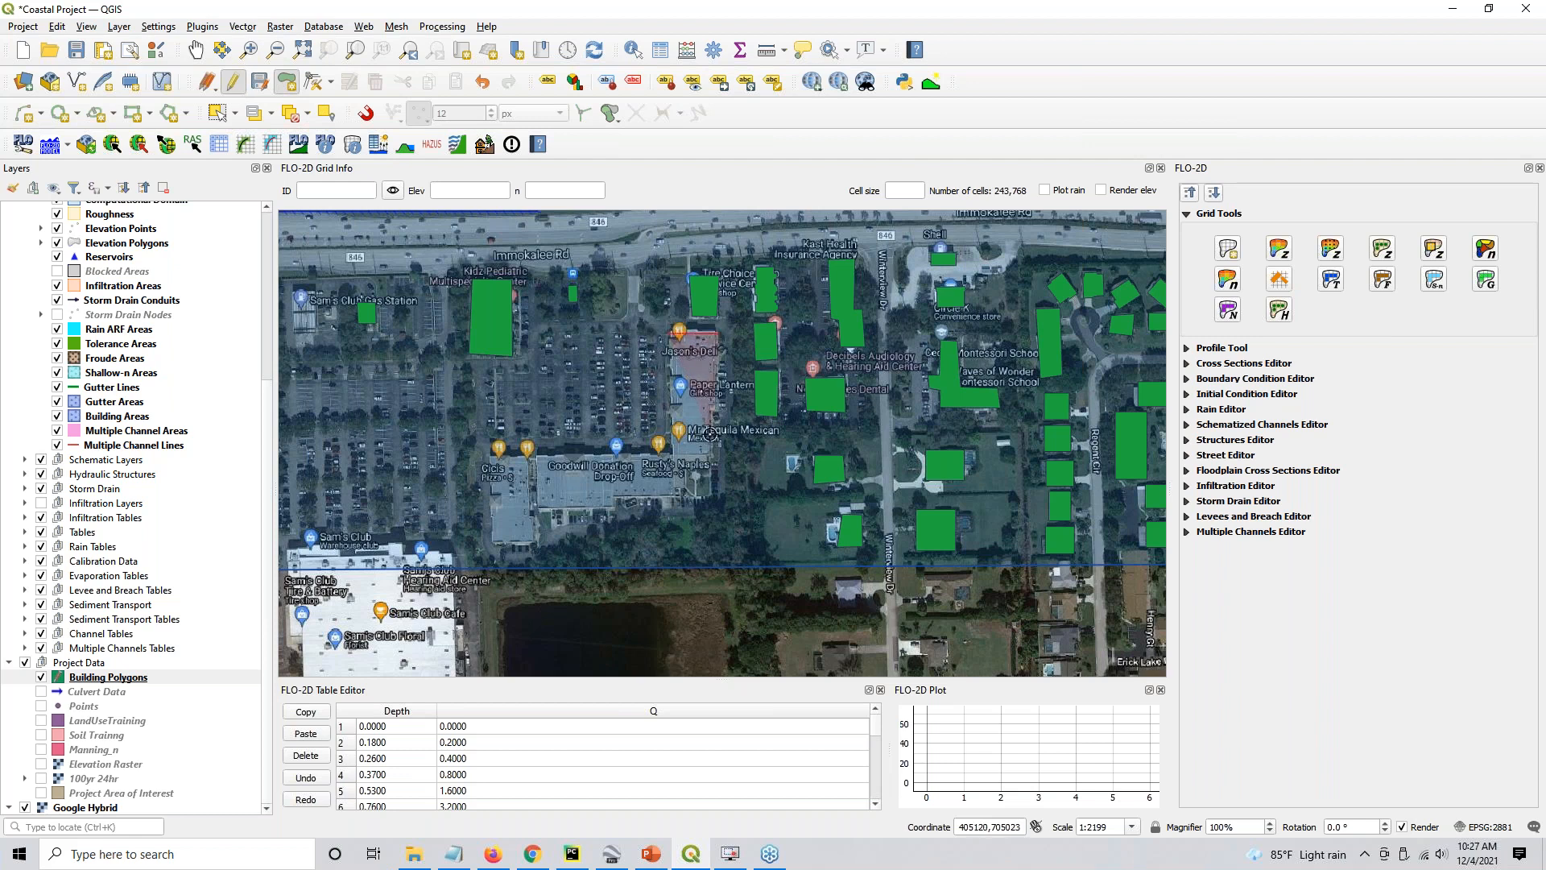
click(713, 456)
click(679, 498)
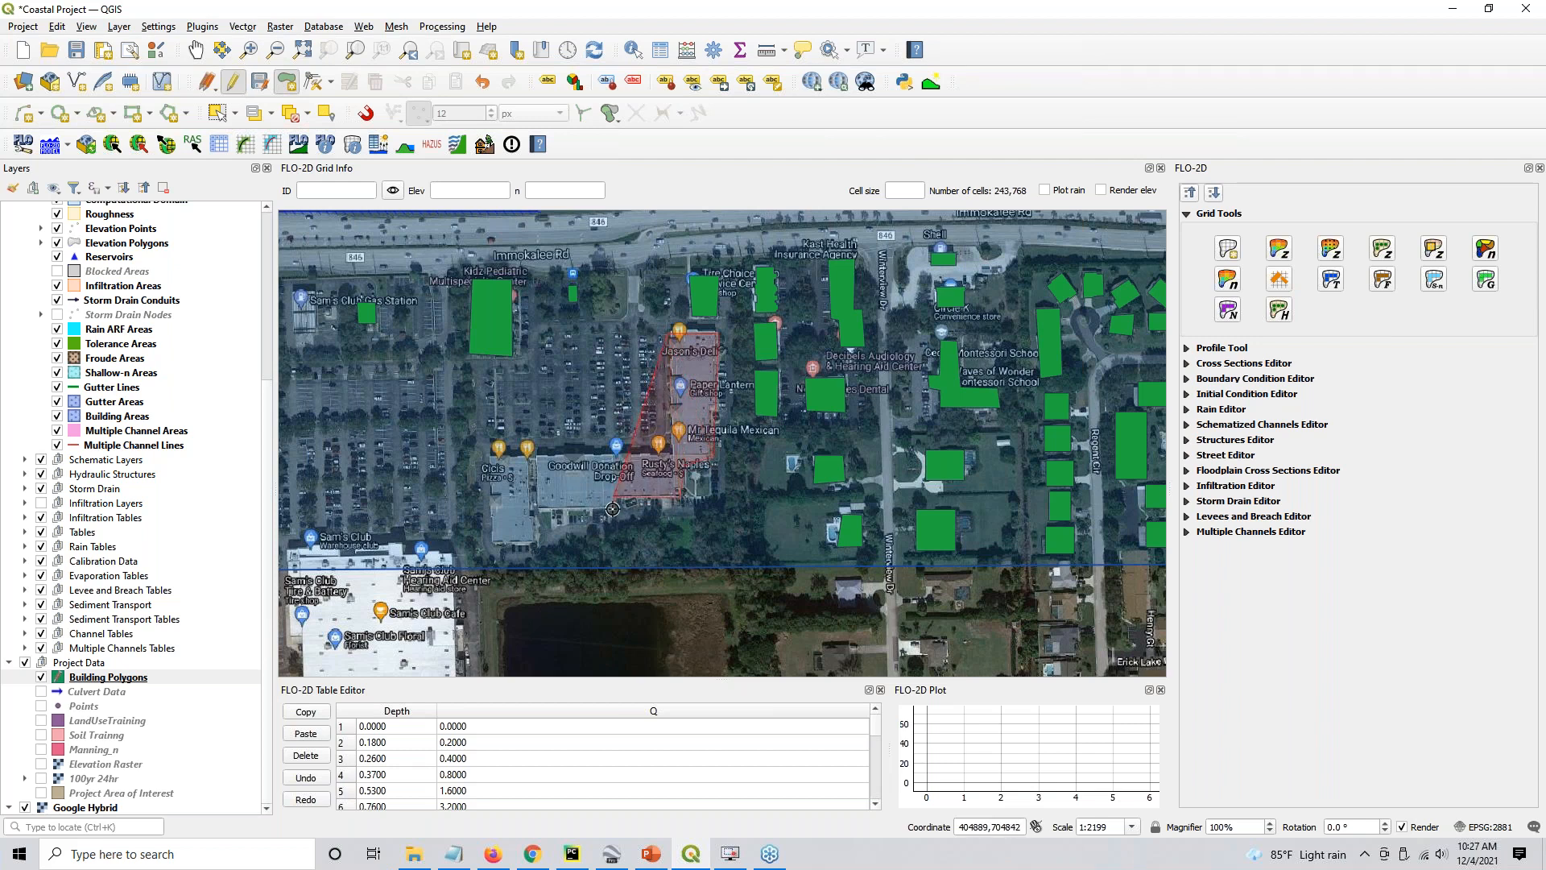
click(536, 508)
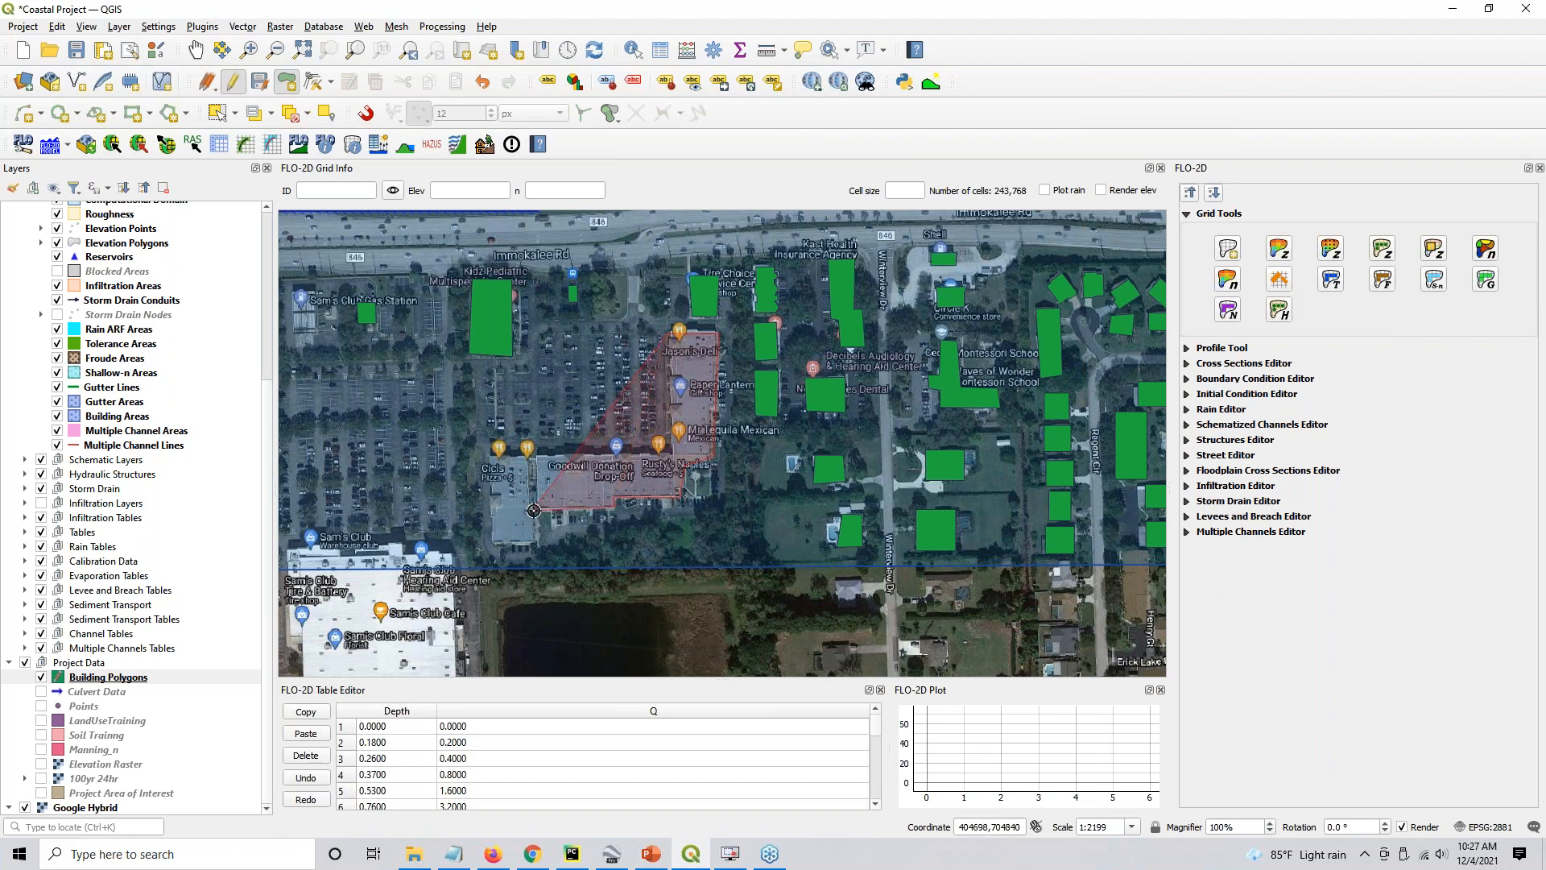
click(533, 541)
click(492, 543)
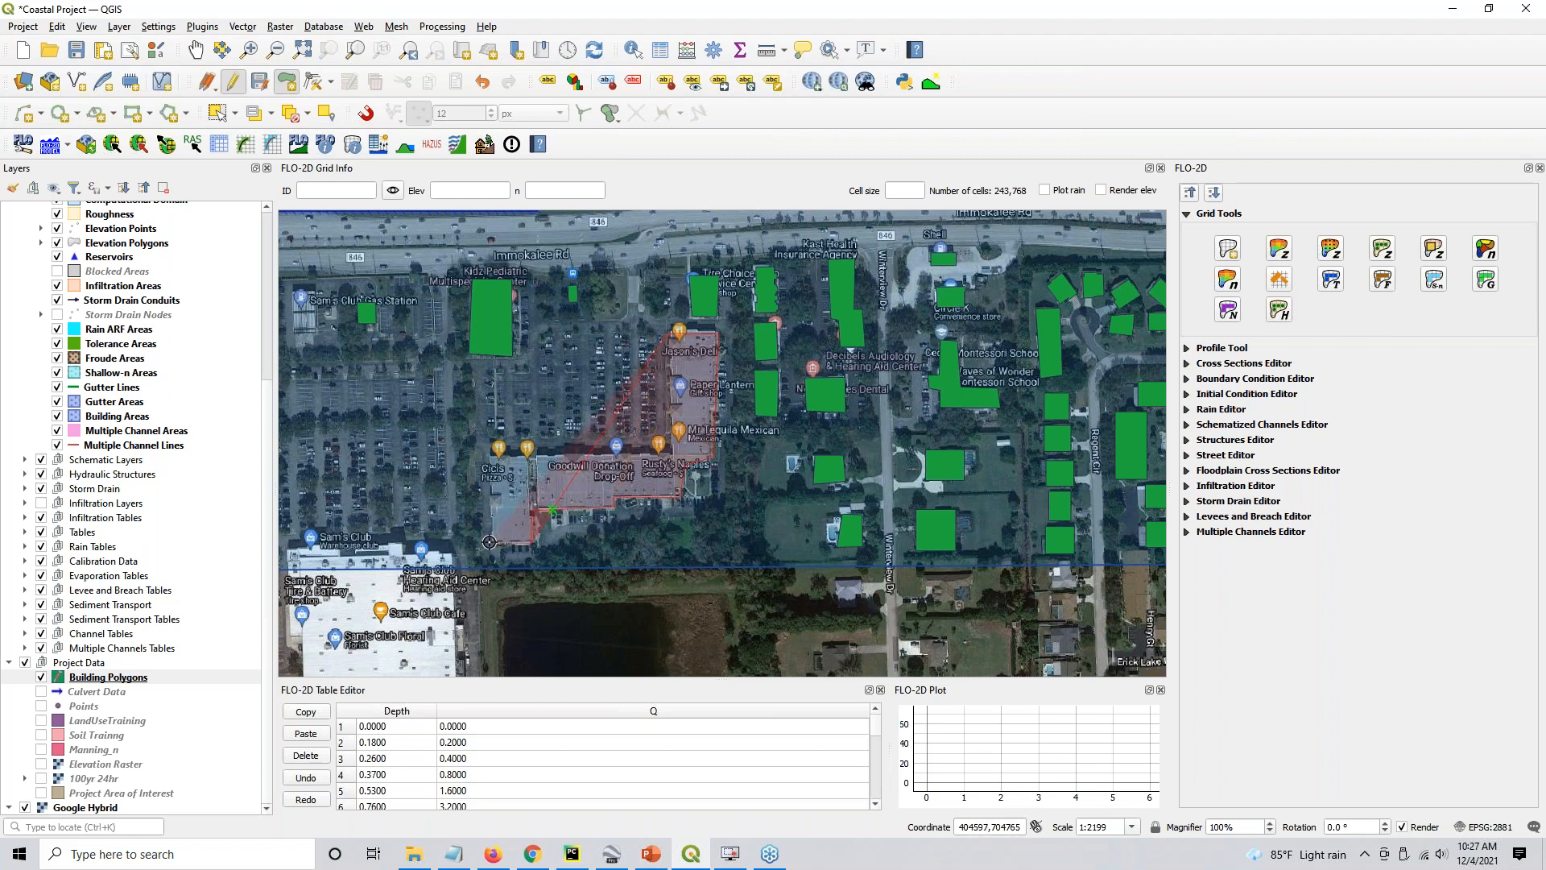
click(491, 460)
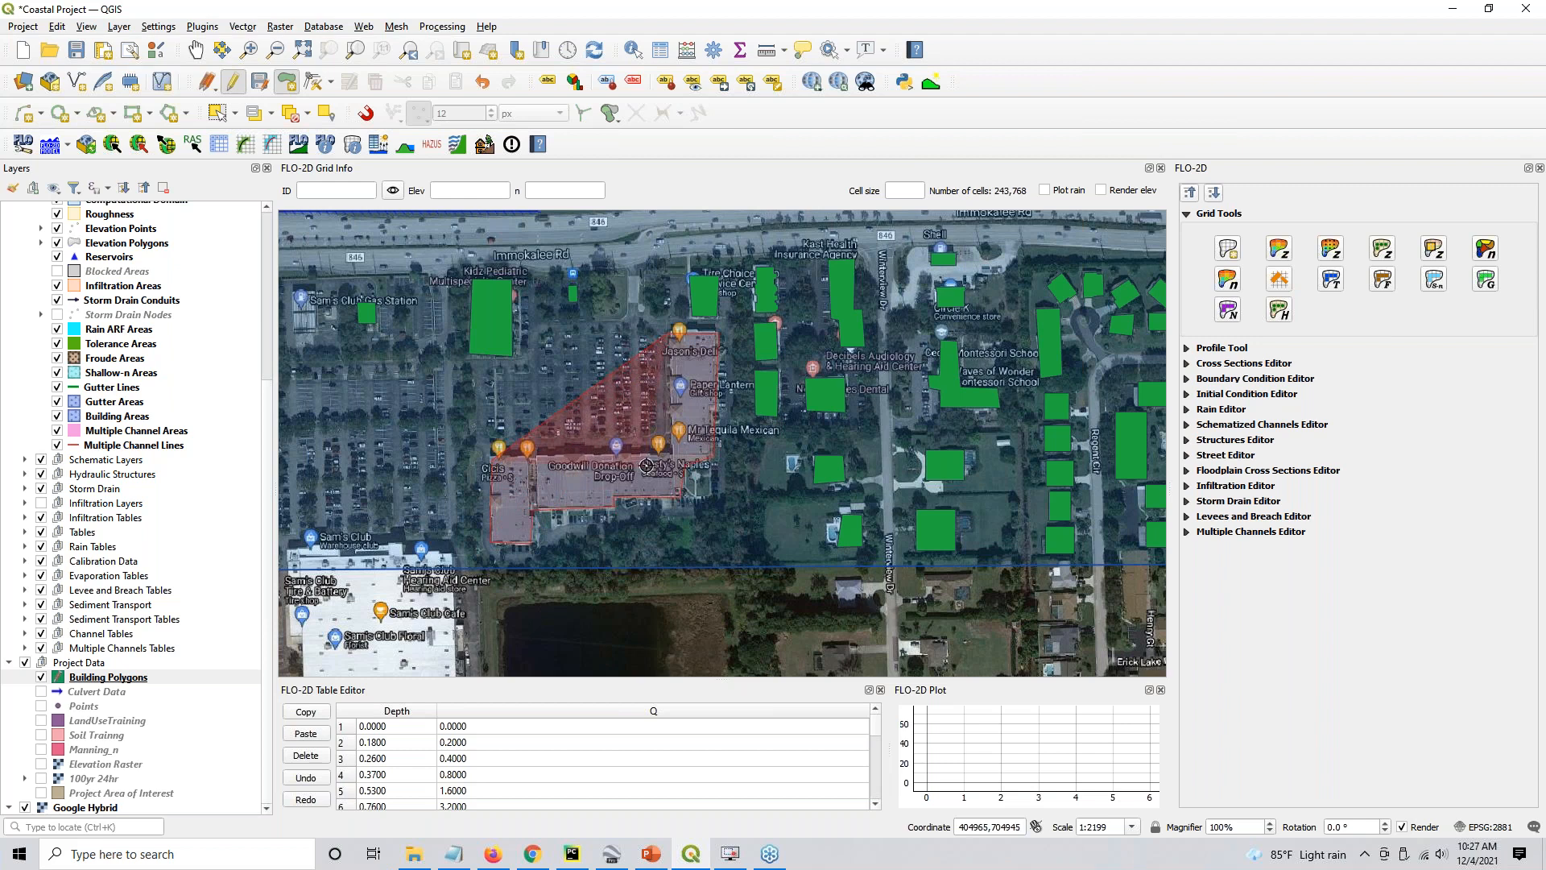
click(668, 449)
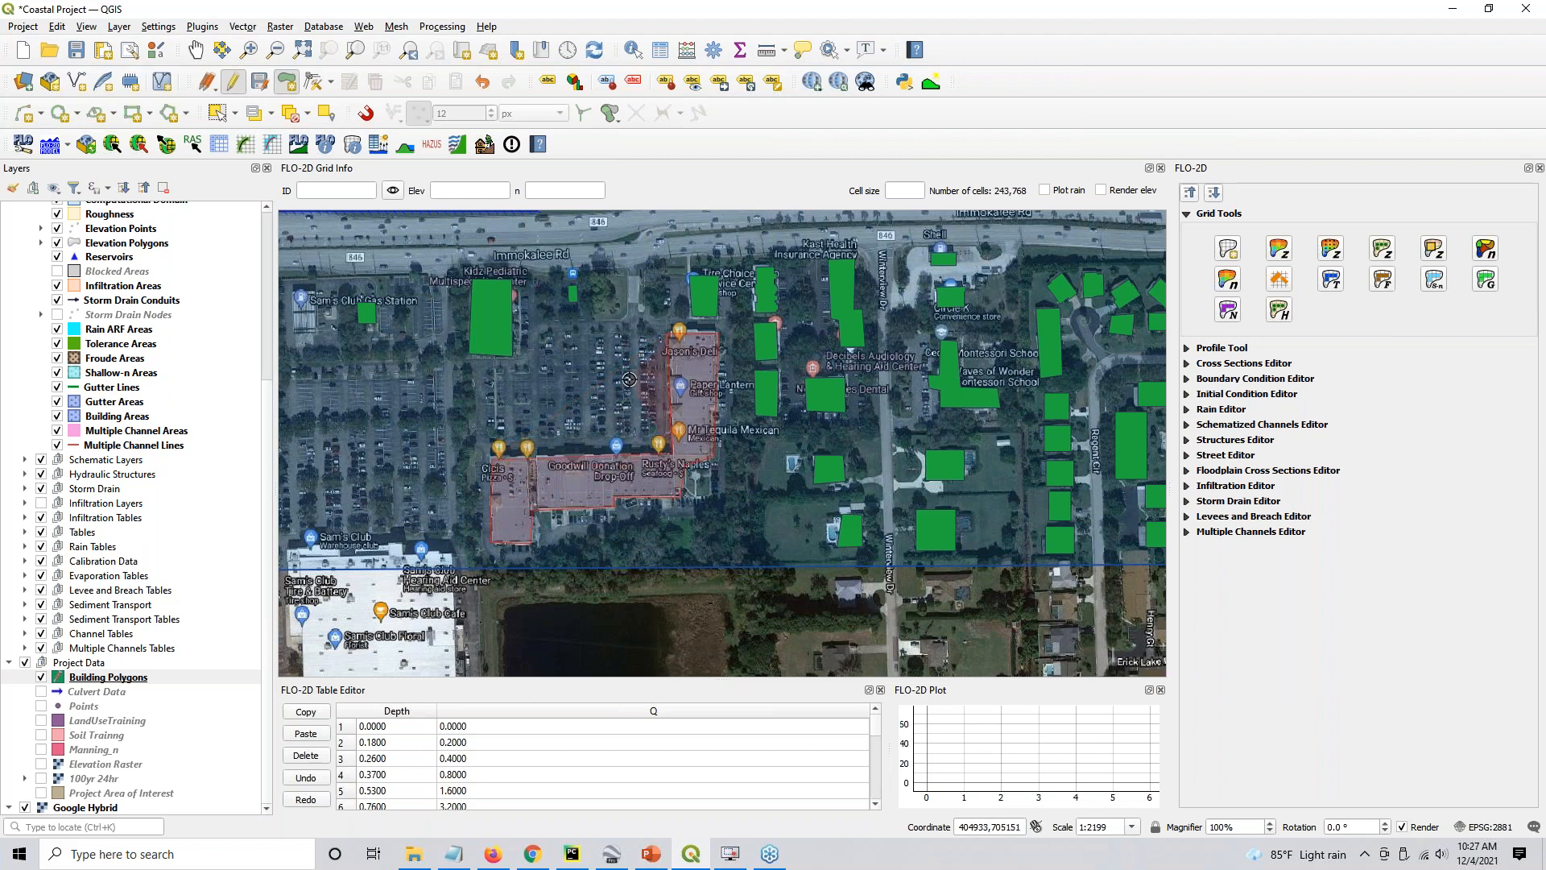
right_click(498, 340)
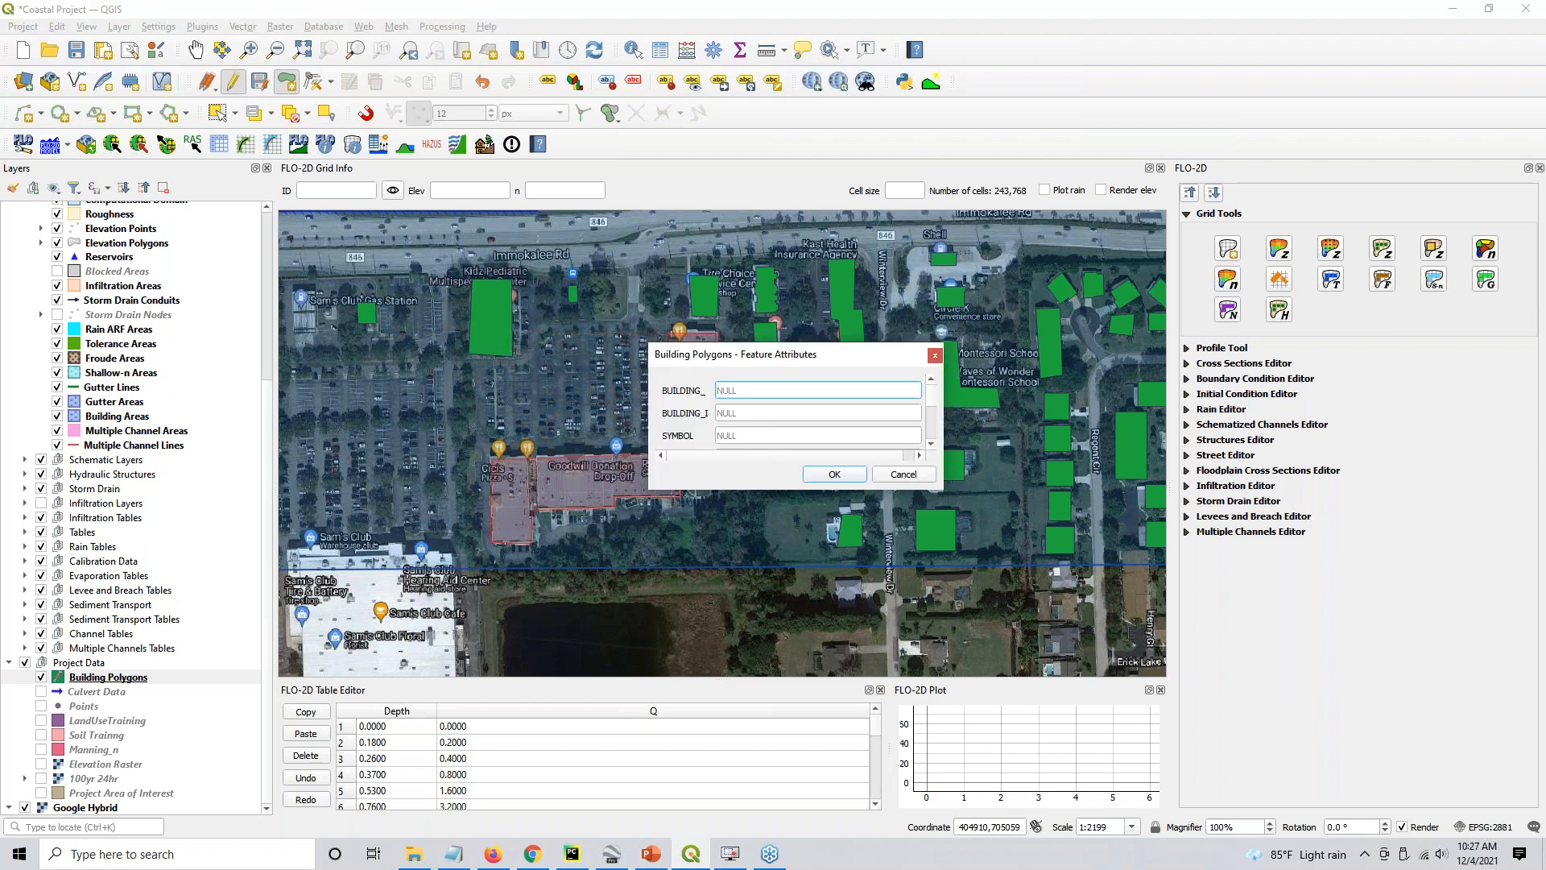
click(834, 475)
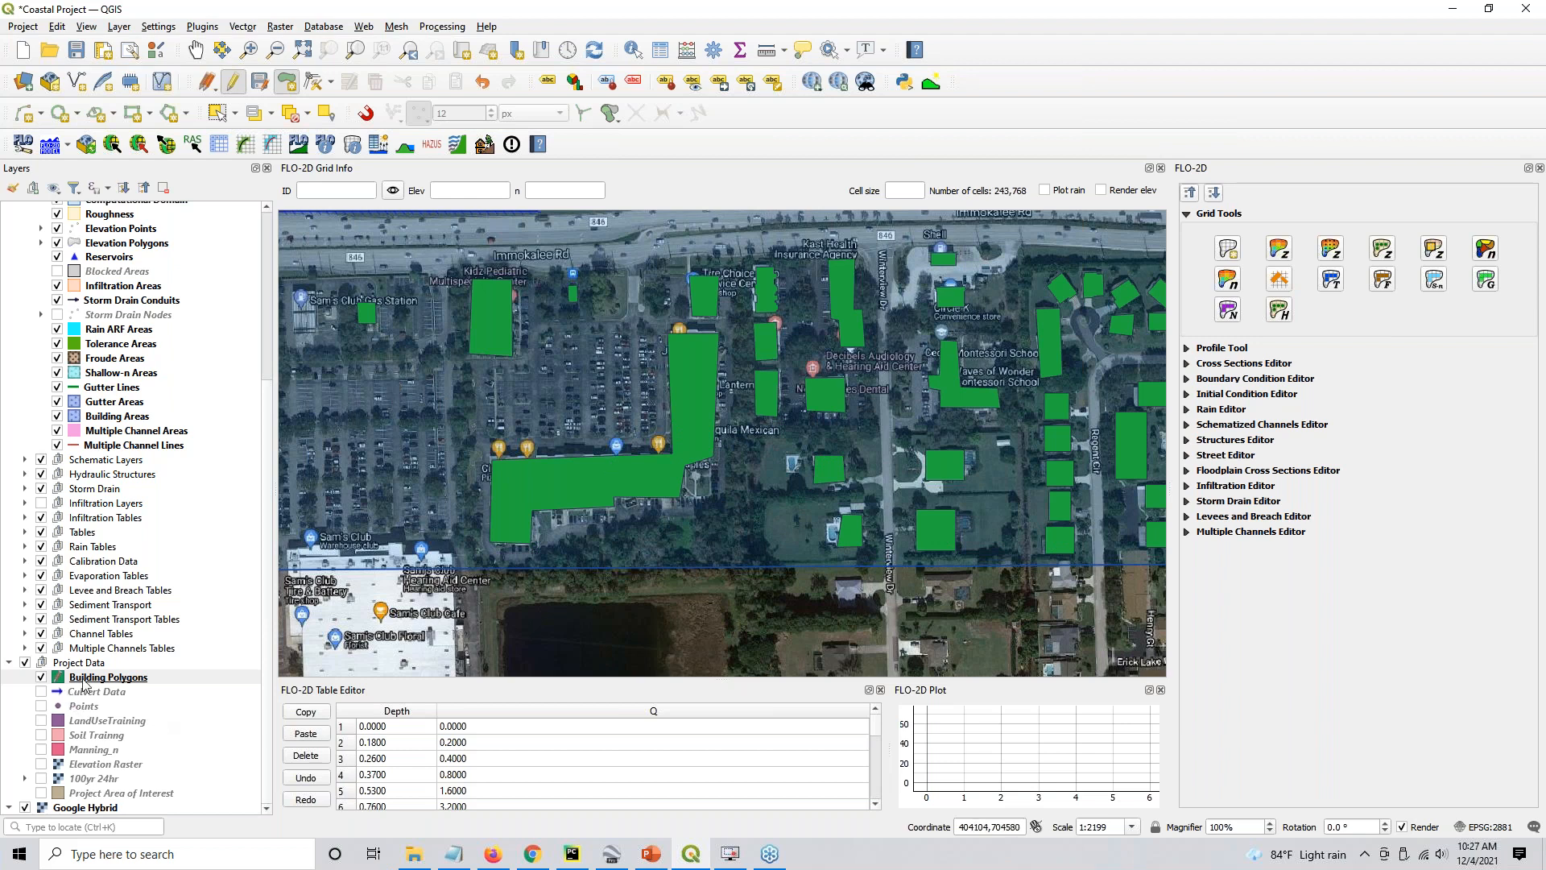
Open the Building Polygons attribute table, widen it to show all columns, and sort the records by Collapse
right_click(84, 682)
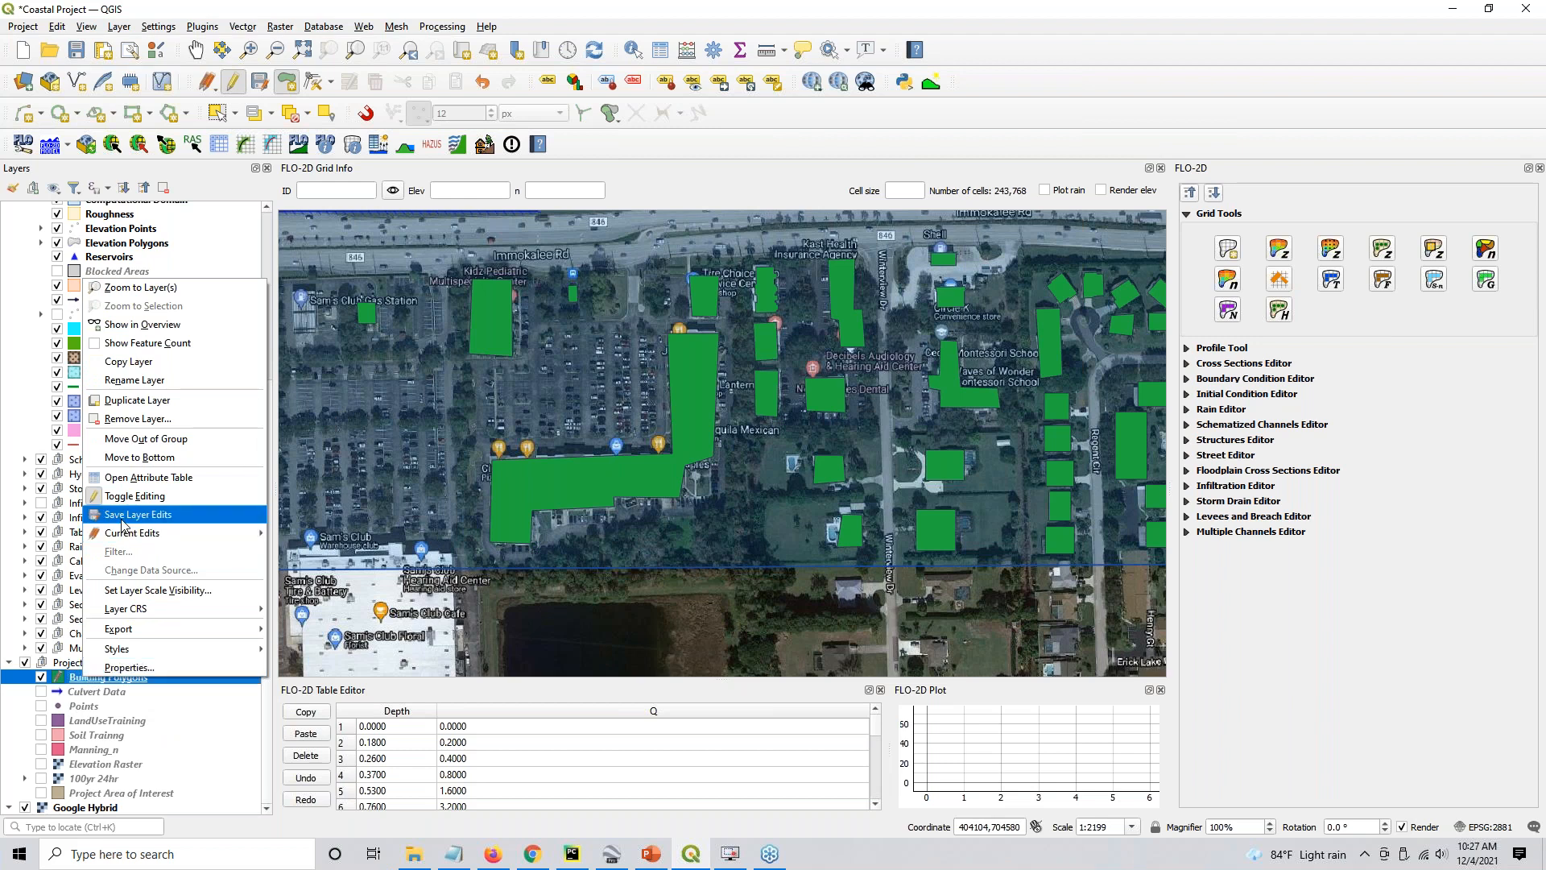
click(143, 477)
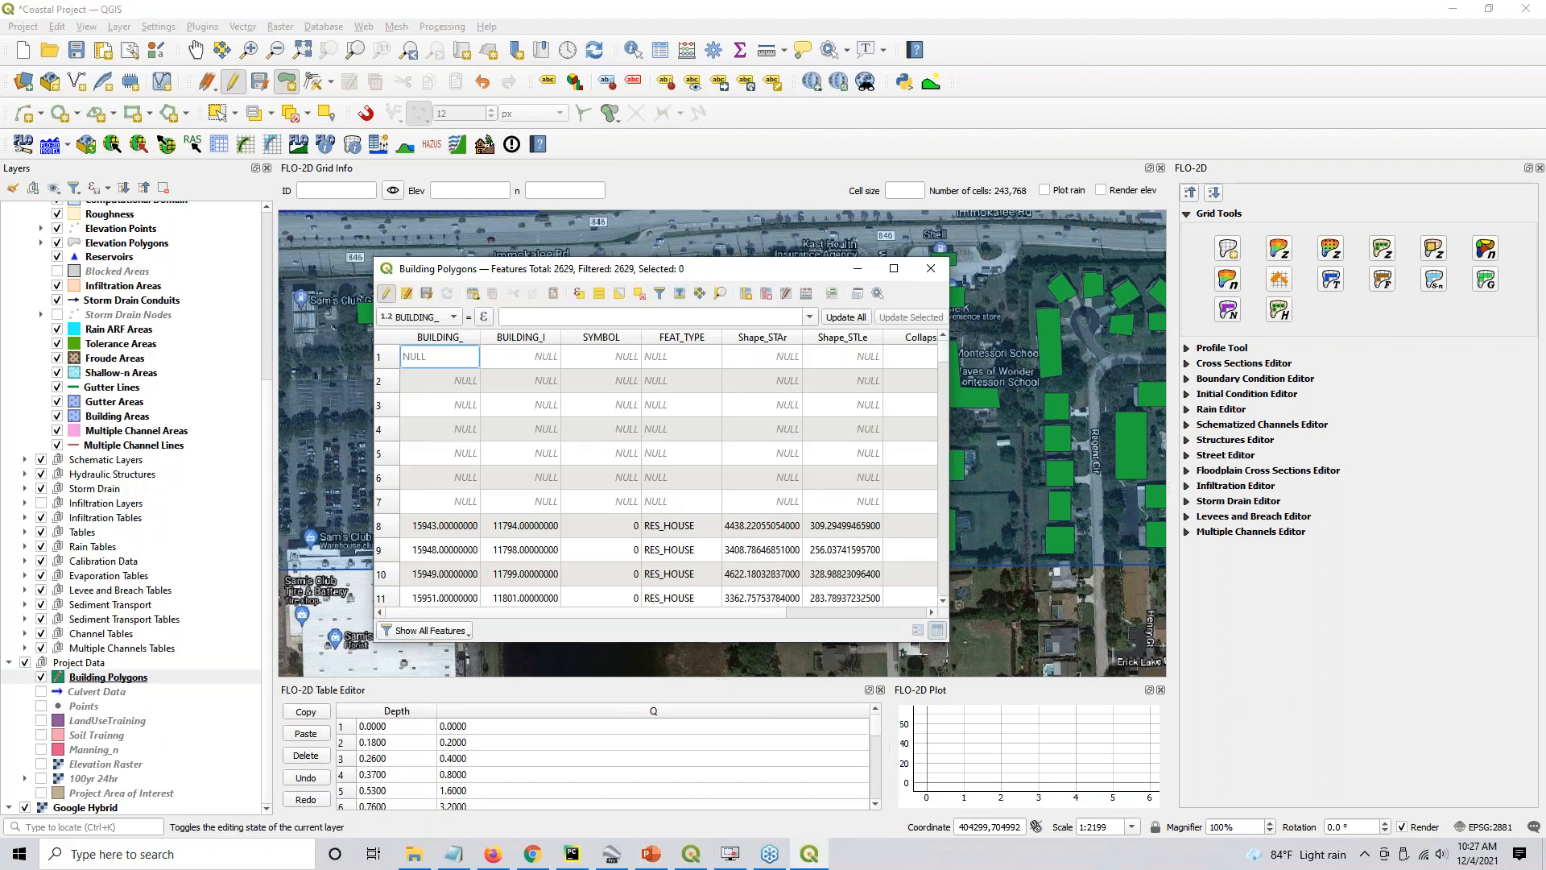
drag(948, 393, 1064, 387)
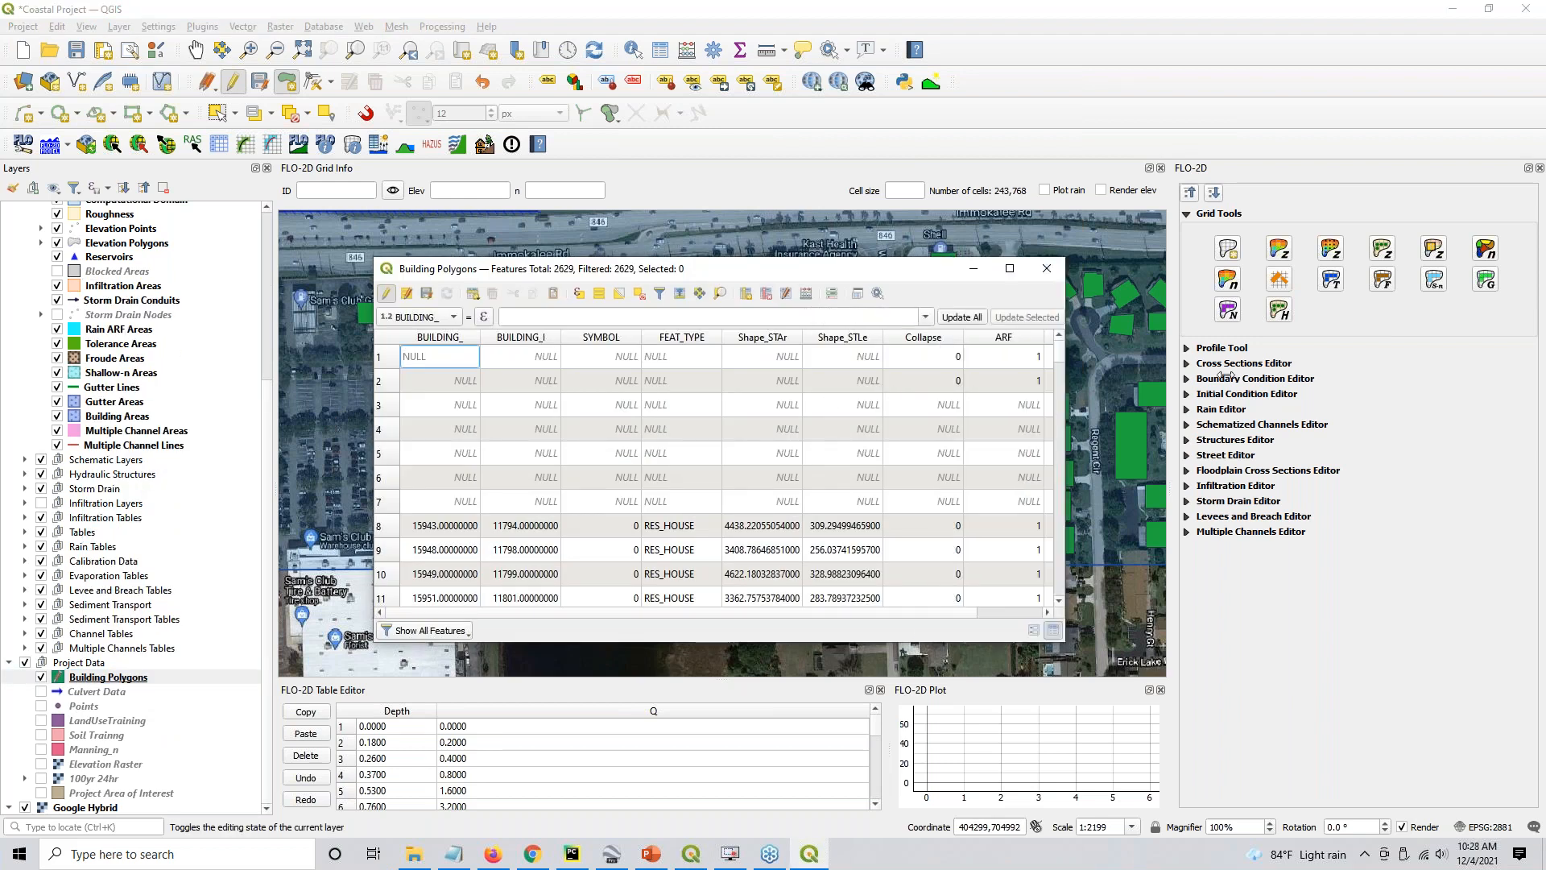
drag(1226, 375, 1268, 366)
drag(1044, 284, 853, 222)
click(717, 276)
key(ctrl)
key(ctrl)
key(ctrl)
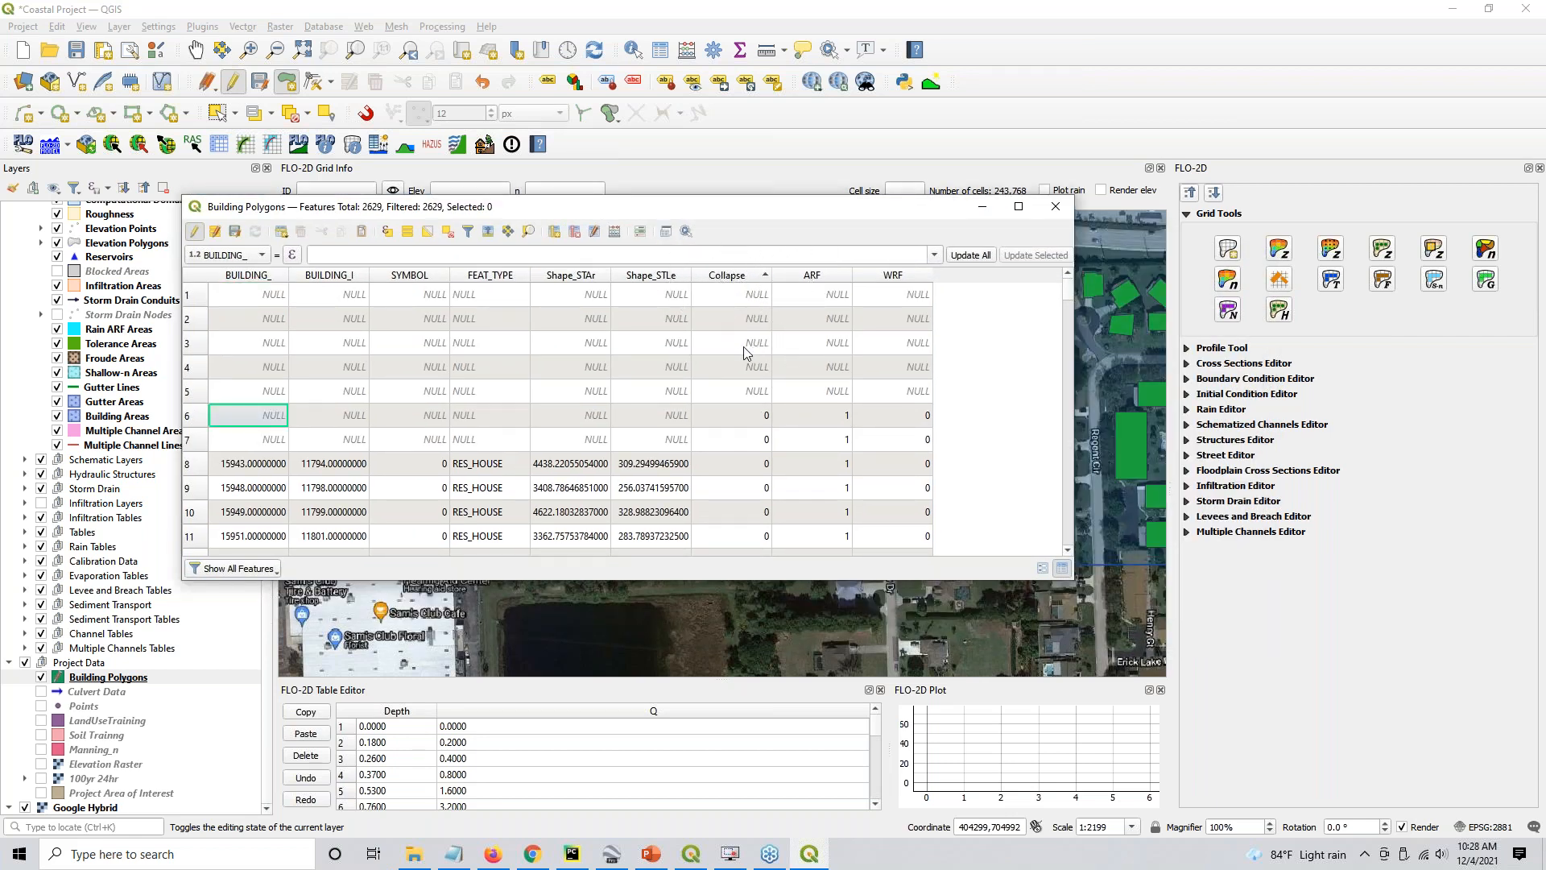
Set the Collapse field to 0 for all building polygons
click(222, 257)
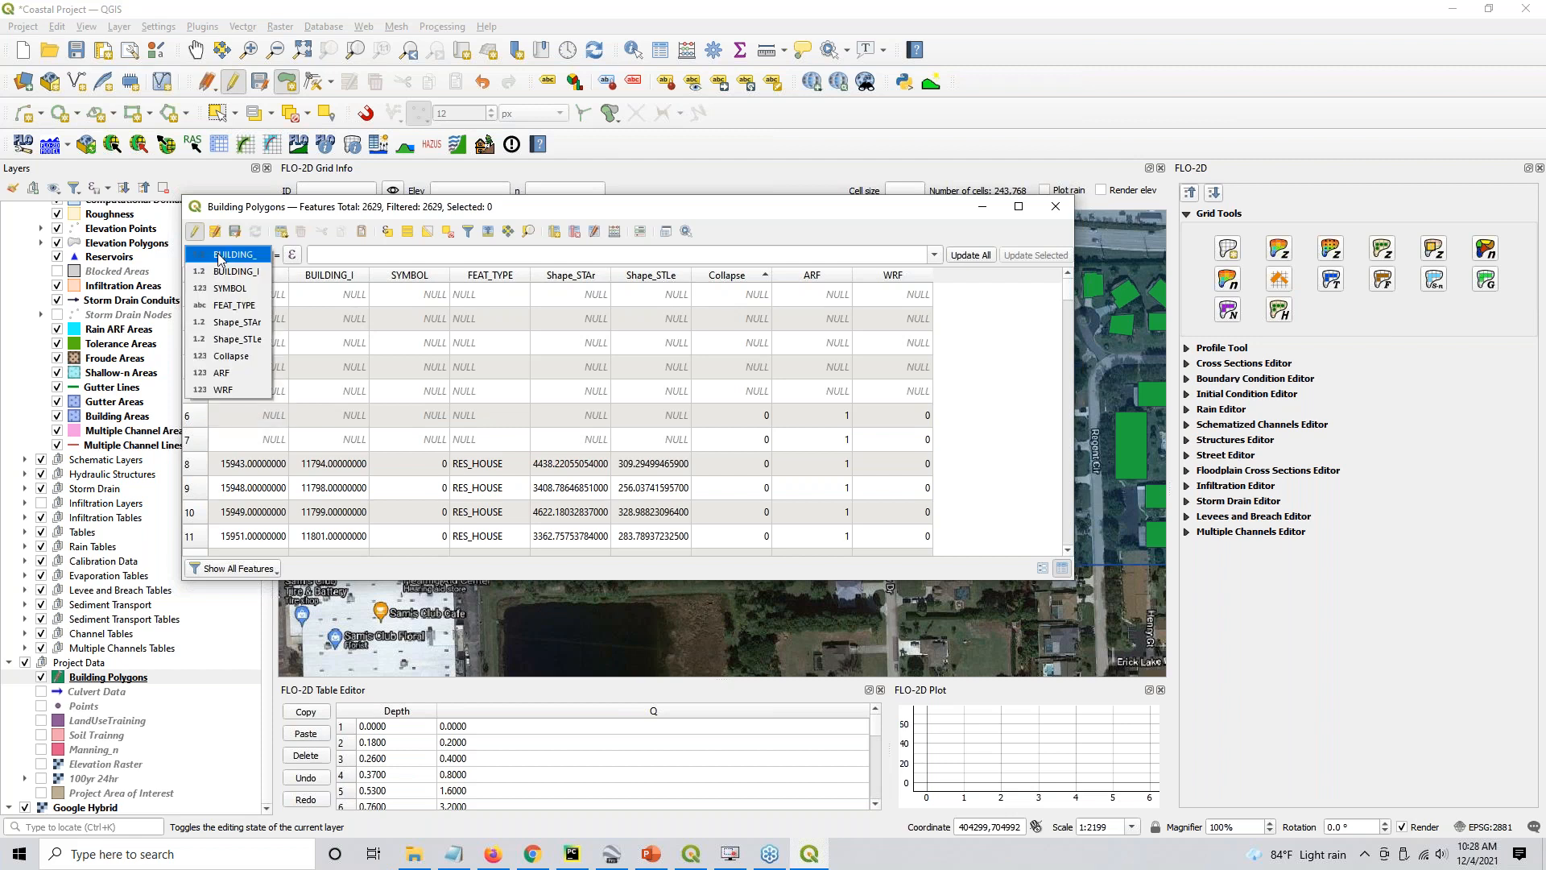
click(225, 356)
click(342, 255)
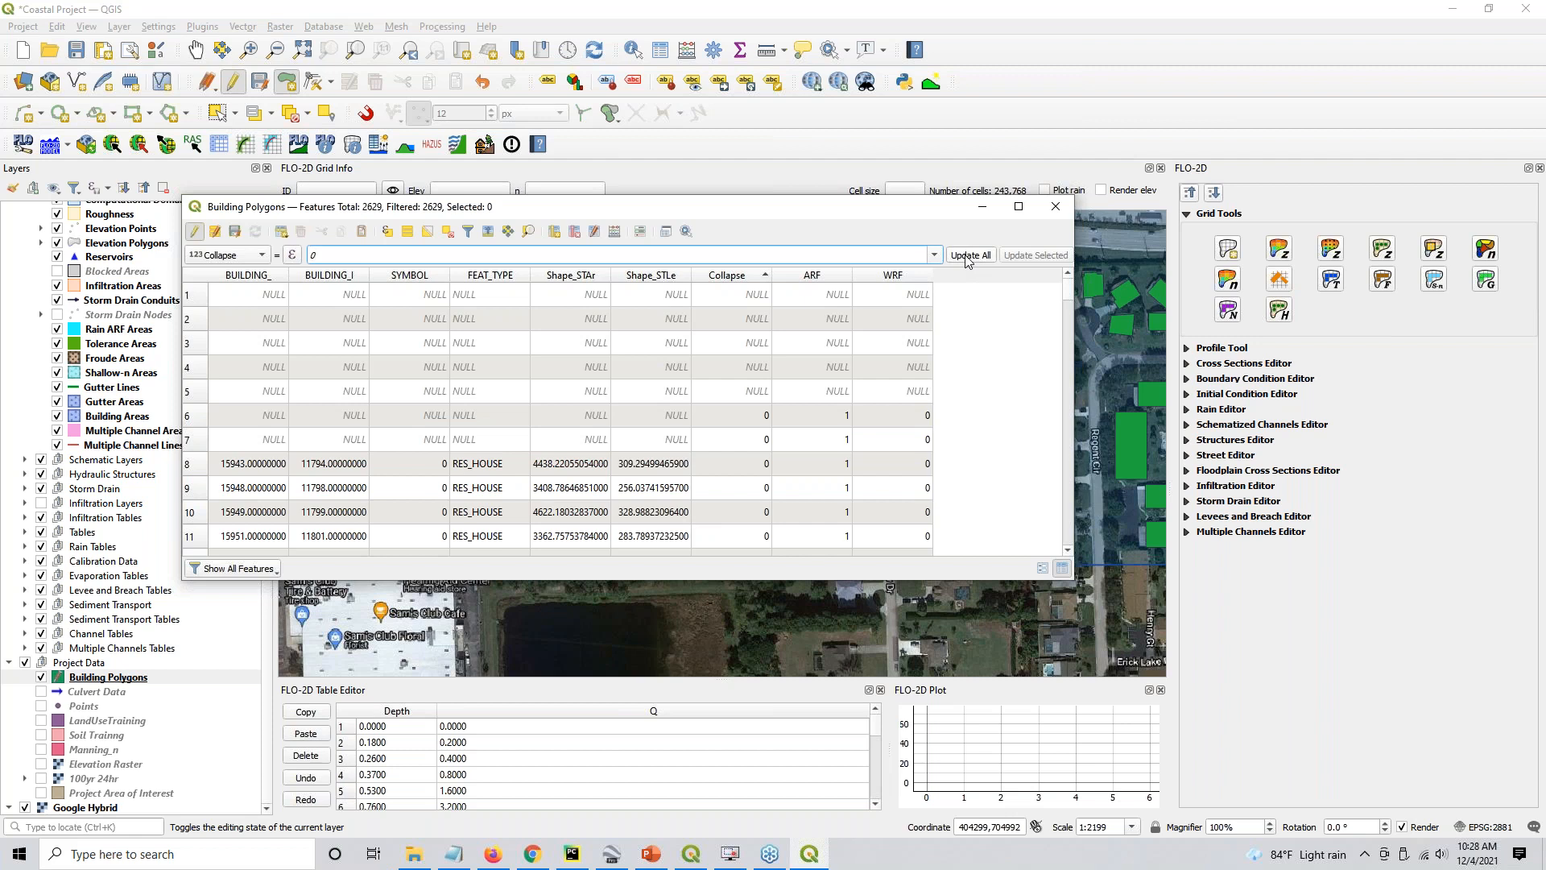
click(968, 255)
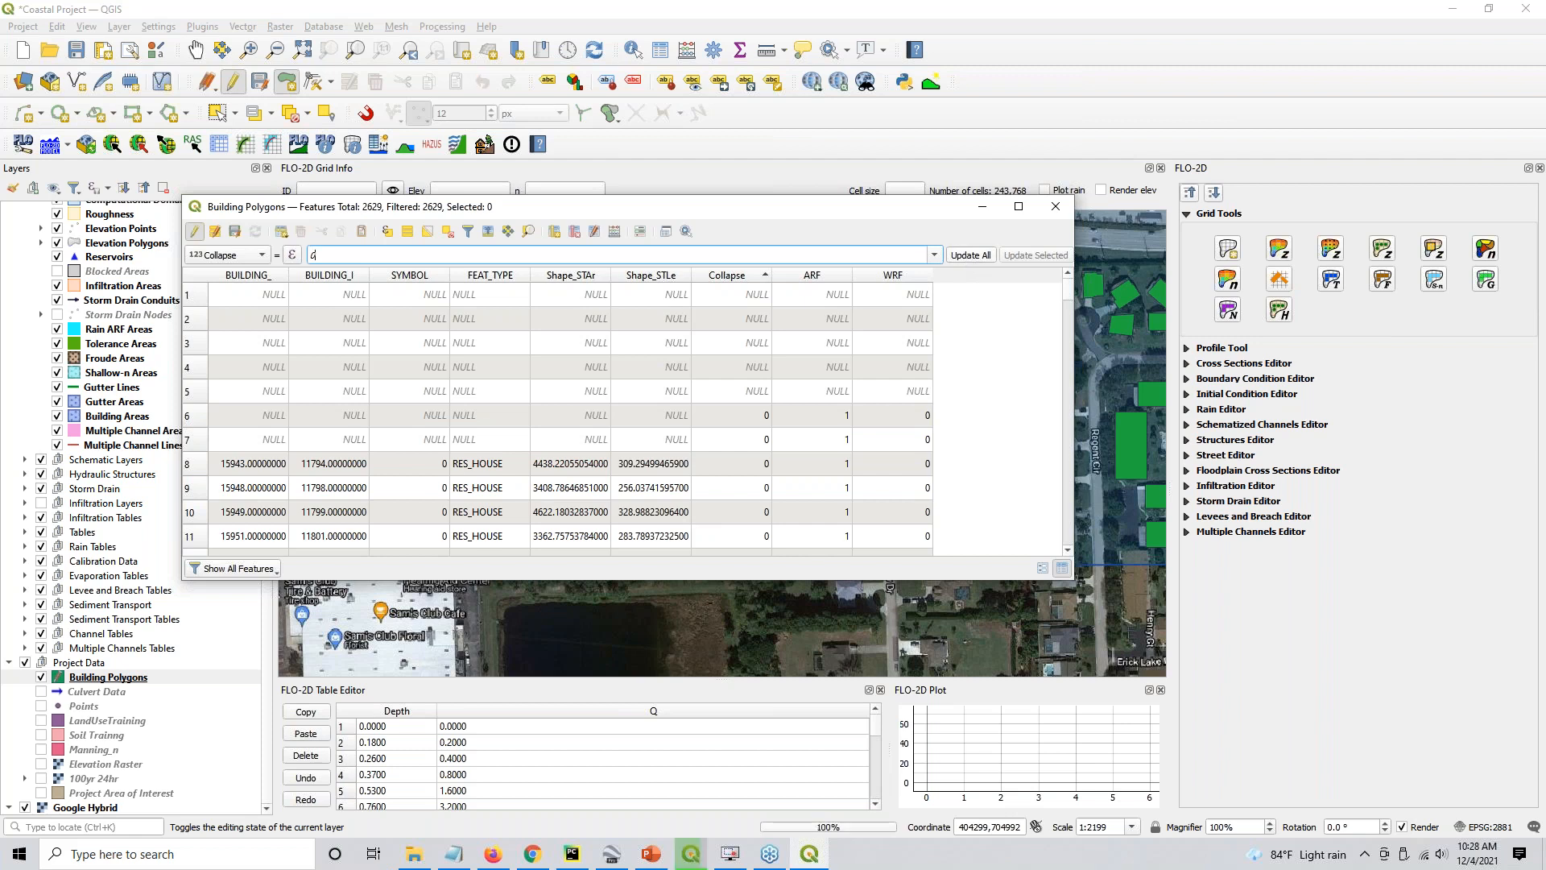
Set the ARF field to 1 for all building polygons
click(208, 256)
click(212, 272)
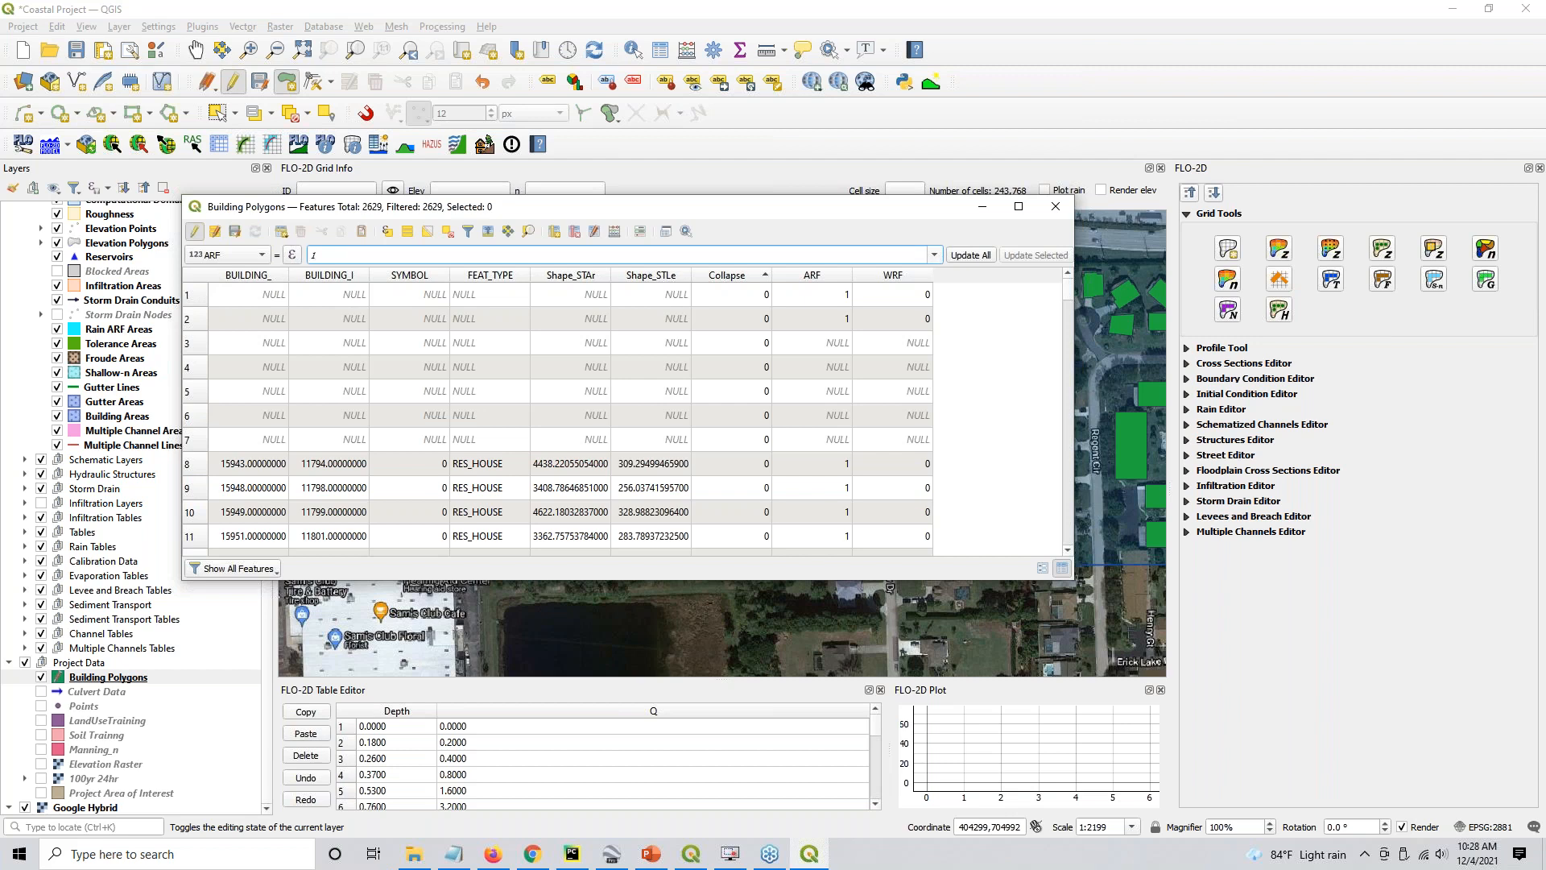
click(968, 256)
Set the WRF field to 0 for all building polygons and save the layer edits
click(268, 256)
click(241, 274)
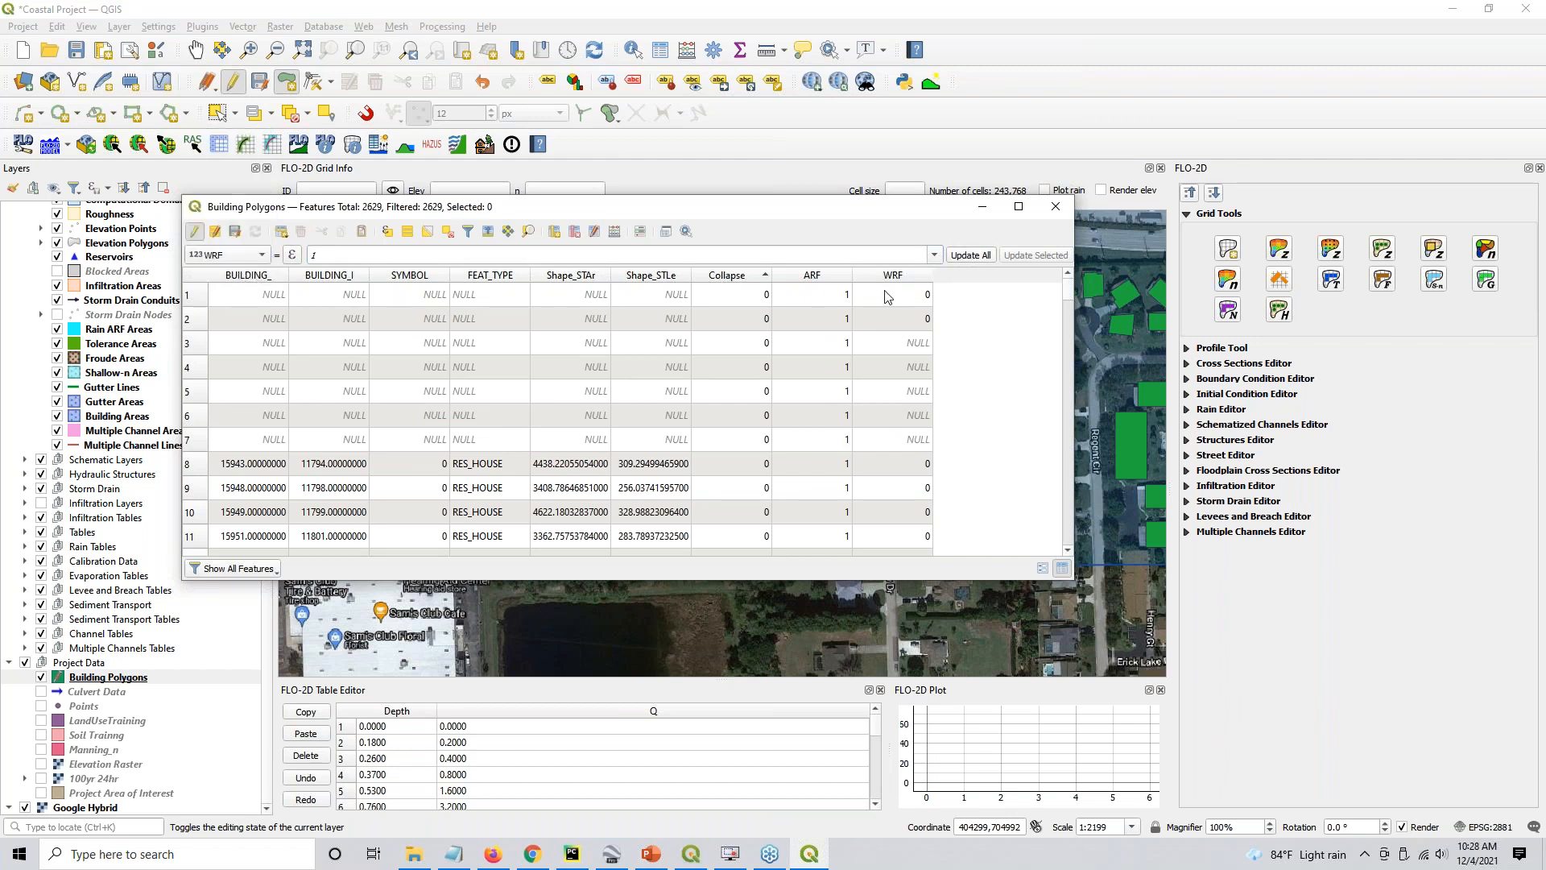
drag(446, 255, 293, 253)
text(0)
click(972, 256)
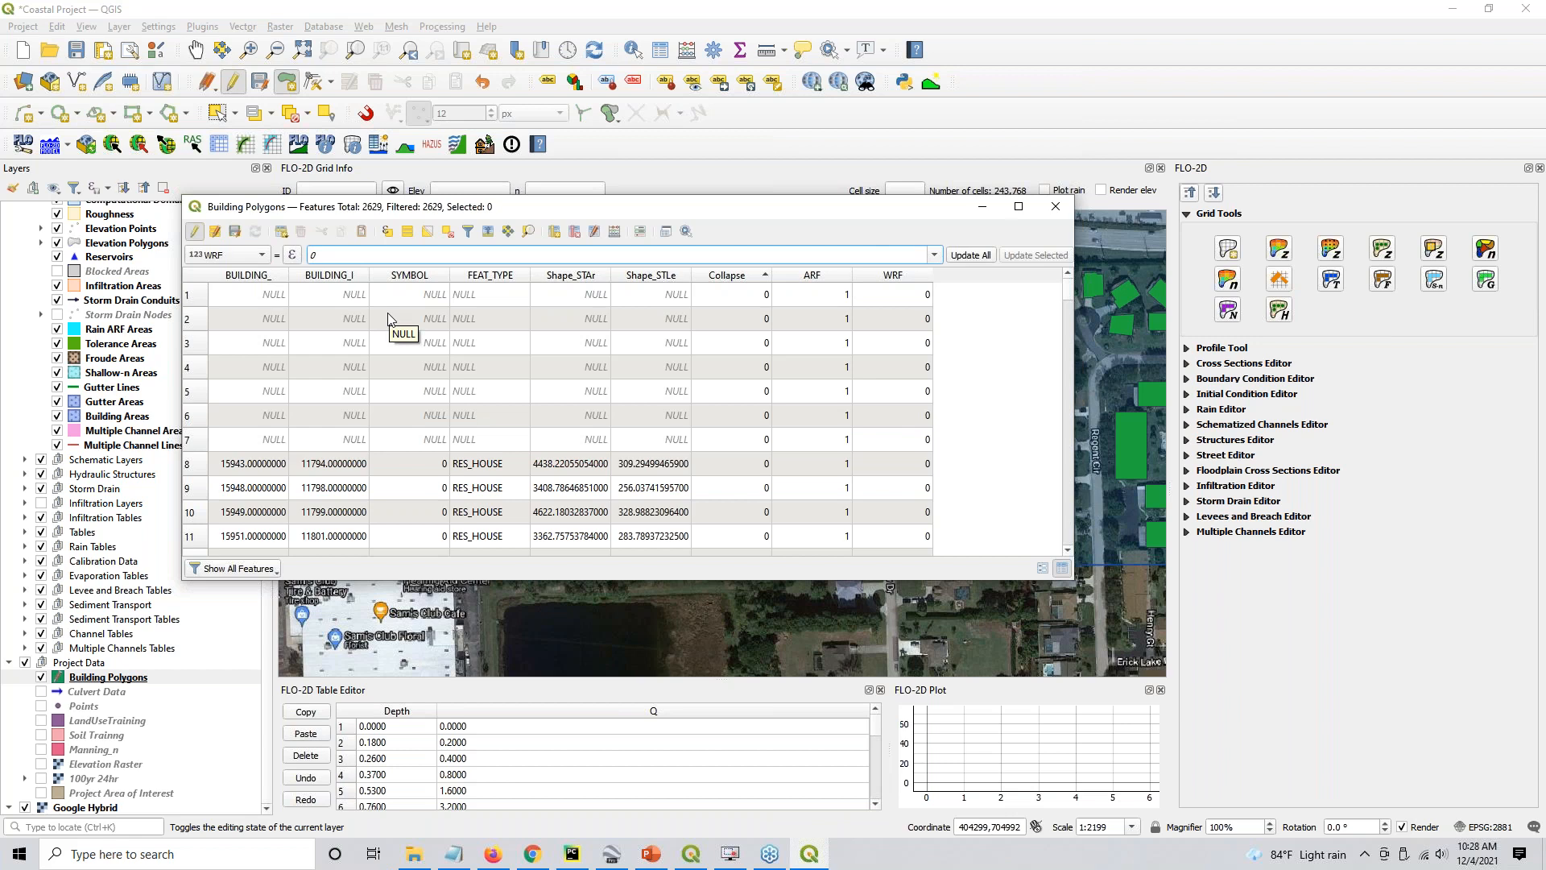
click(235, 233)
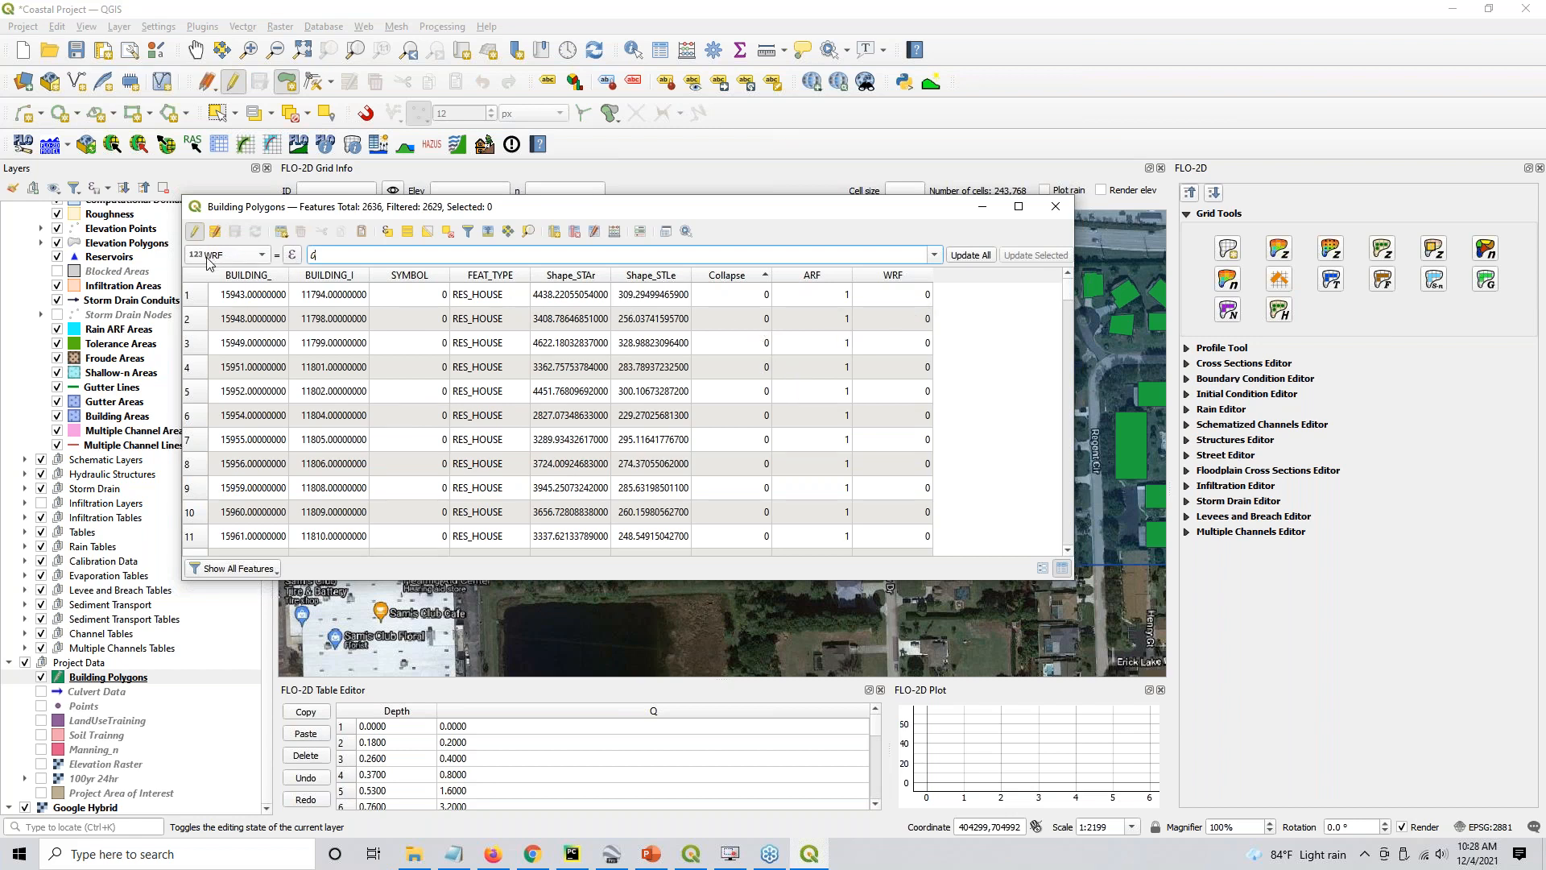
Sort the attribute table by FEAT_TYPE and locate the start of the GARAGE records
drag(656, 208, 834, 247)
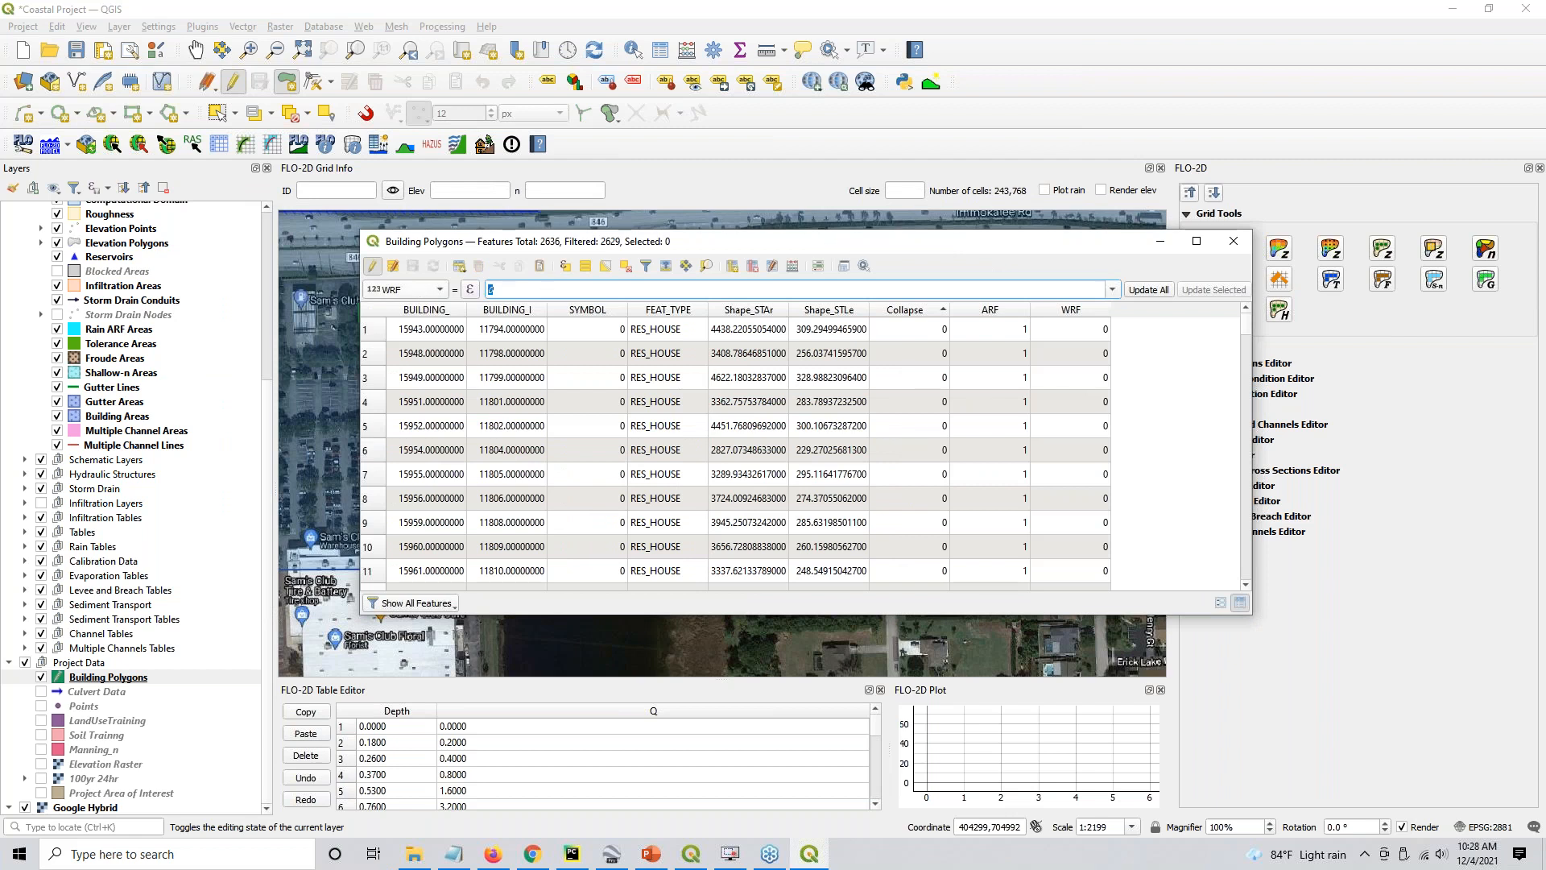
click(668, 316)
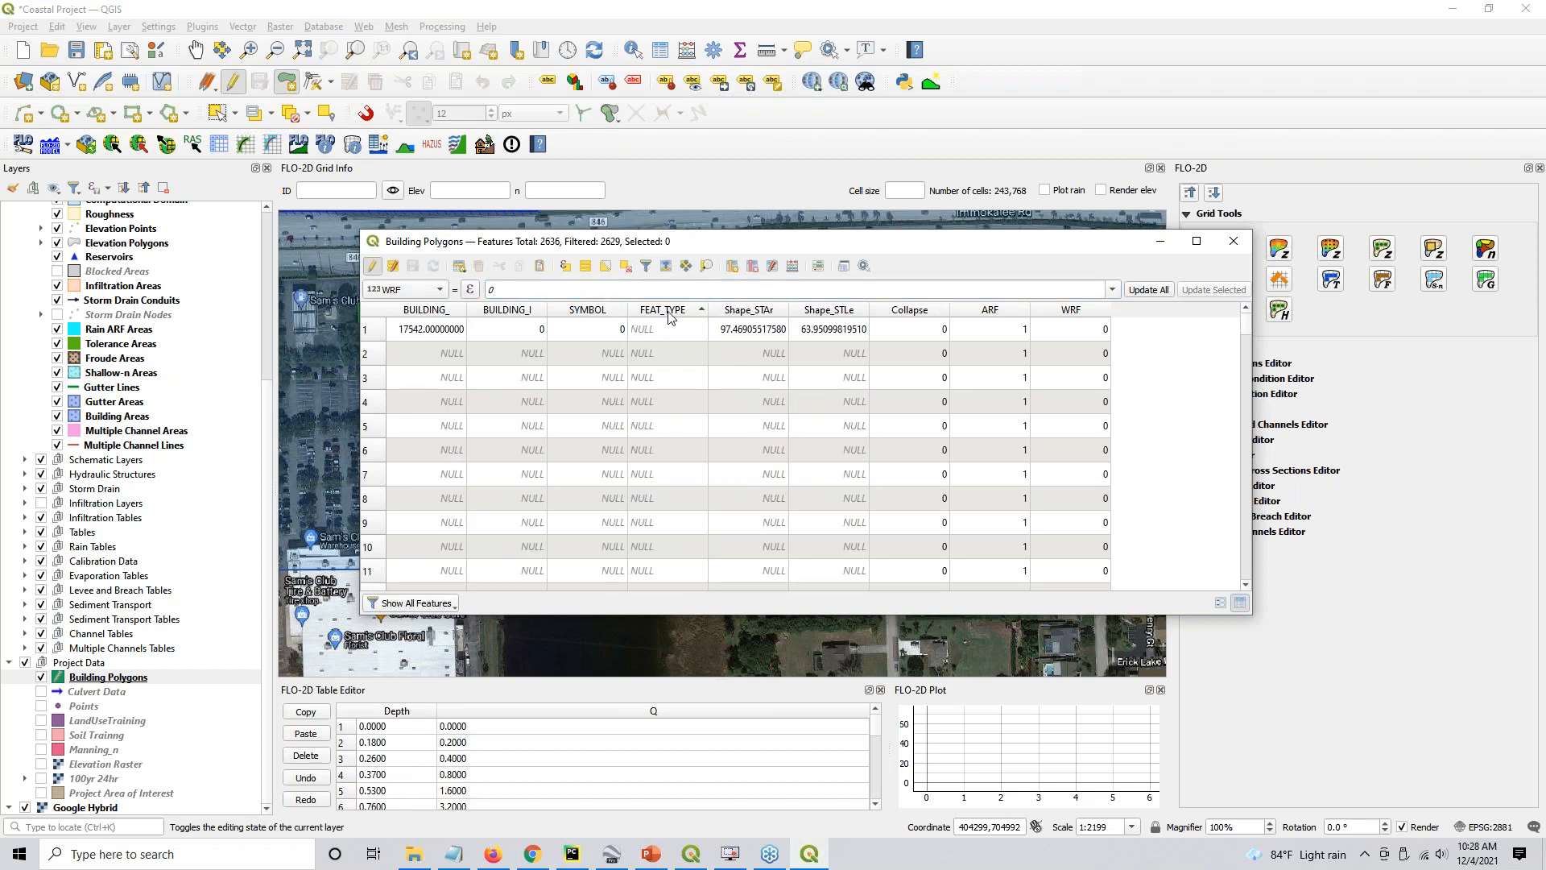
double_click(667, 331)
click(1244, 329)
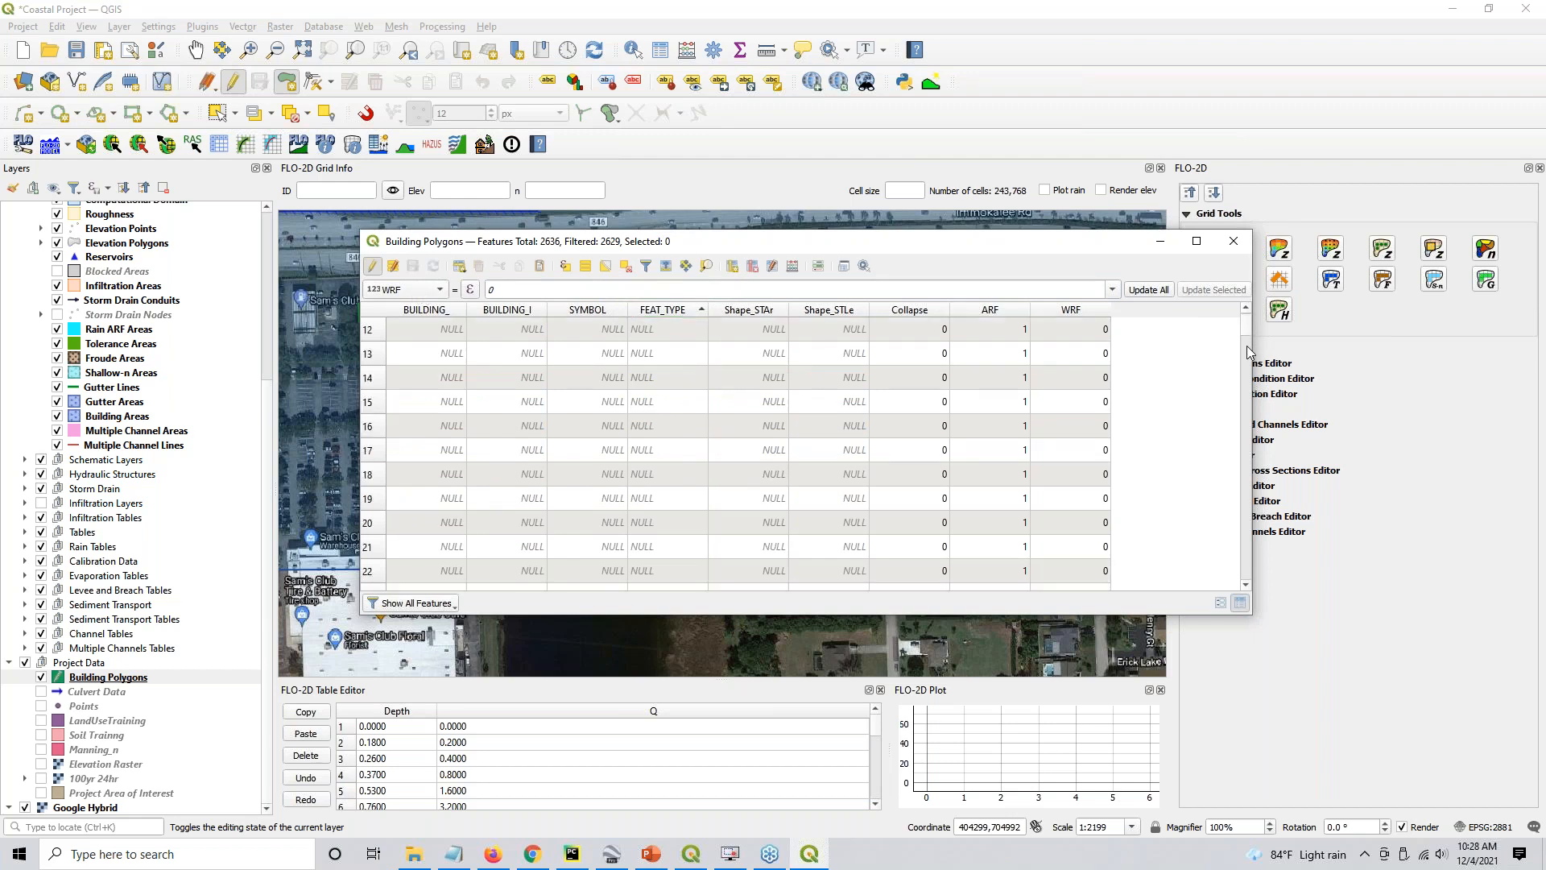
drag(1246, 327, 1240, 390)
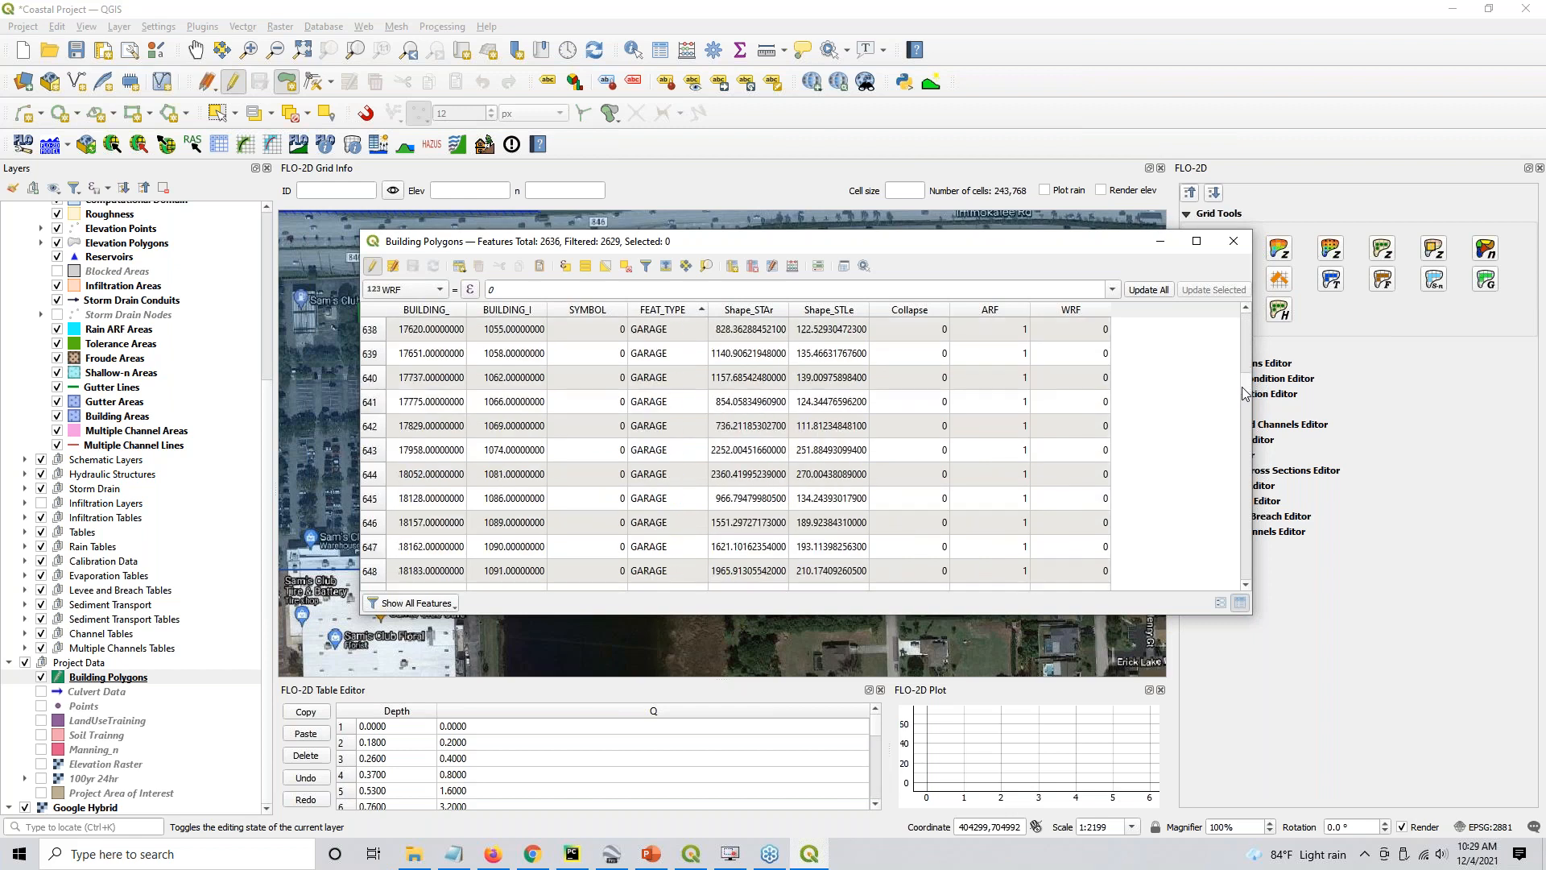
scroll(1127, 393, up, 3)
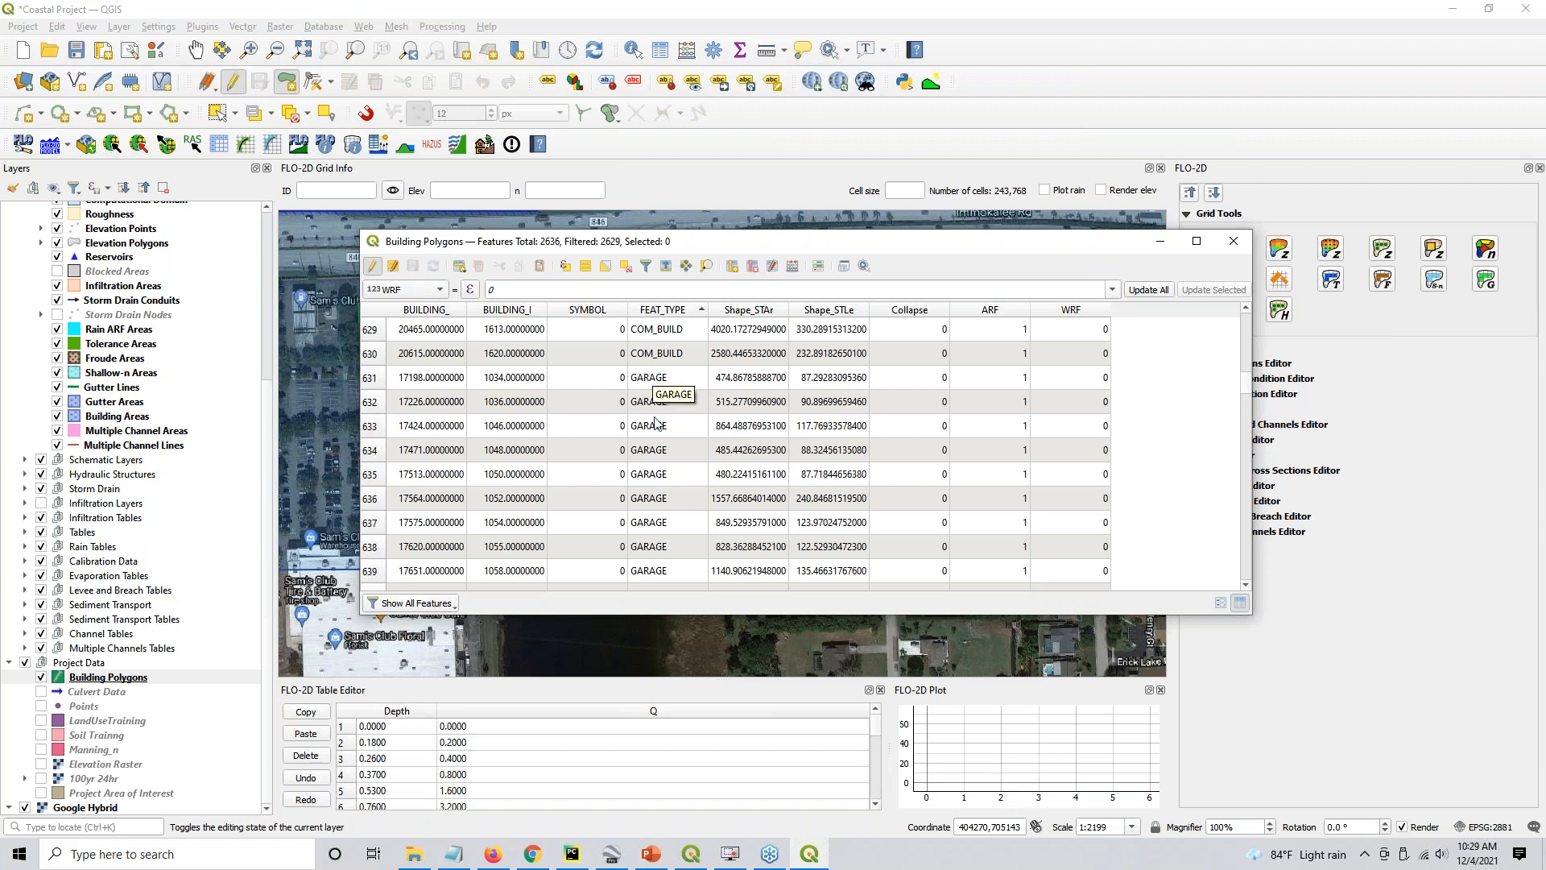
Select the continuous range of records from the first GARAGE row through the last POOL row
click(372, 386)
scroll(678, 380, down, 10)
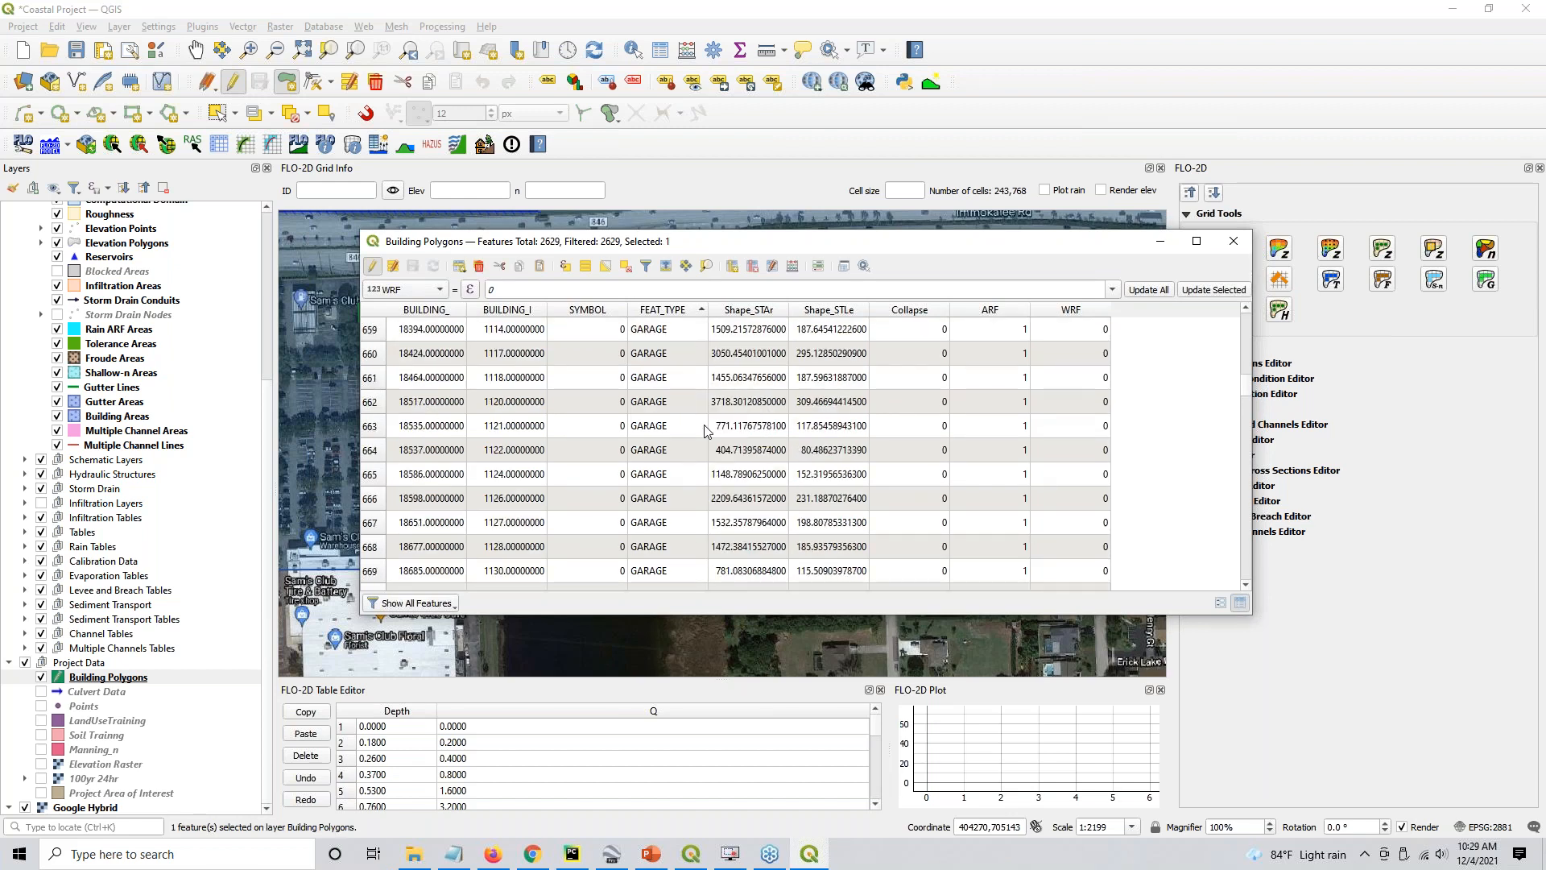
click(1246, 477)
scroll(1247, 477, down, 20)
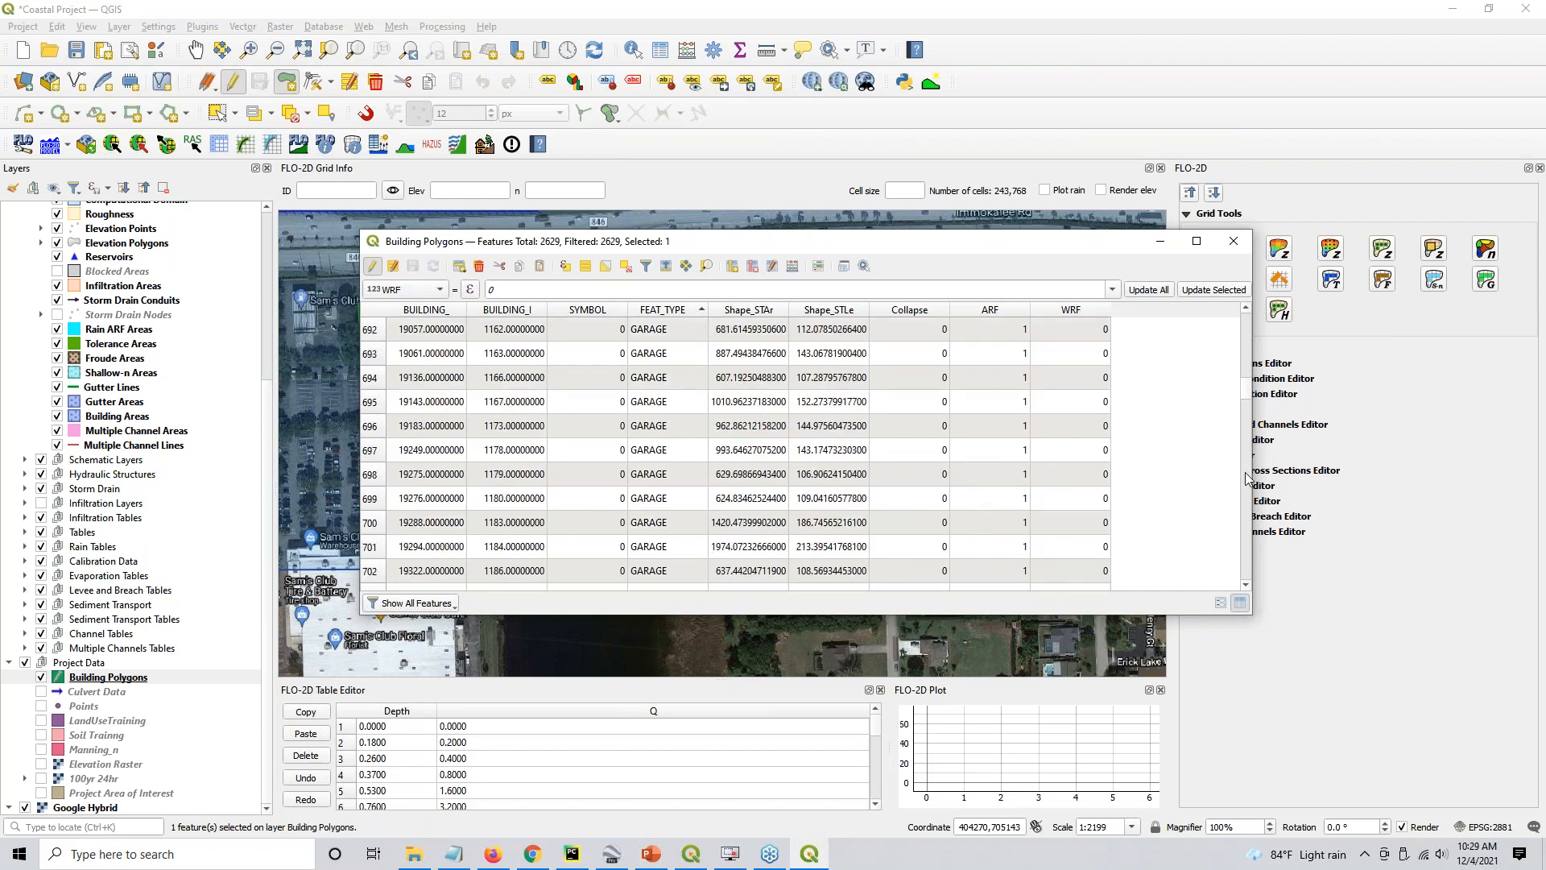
scroll(710, 499, down, 4)
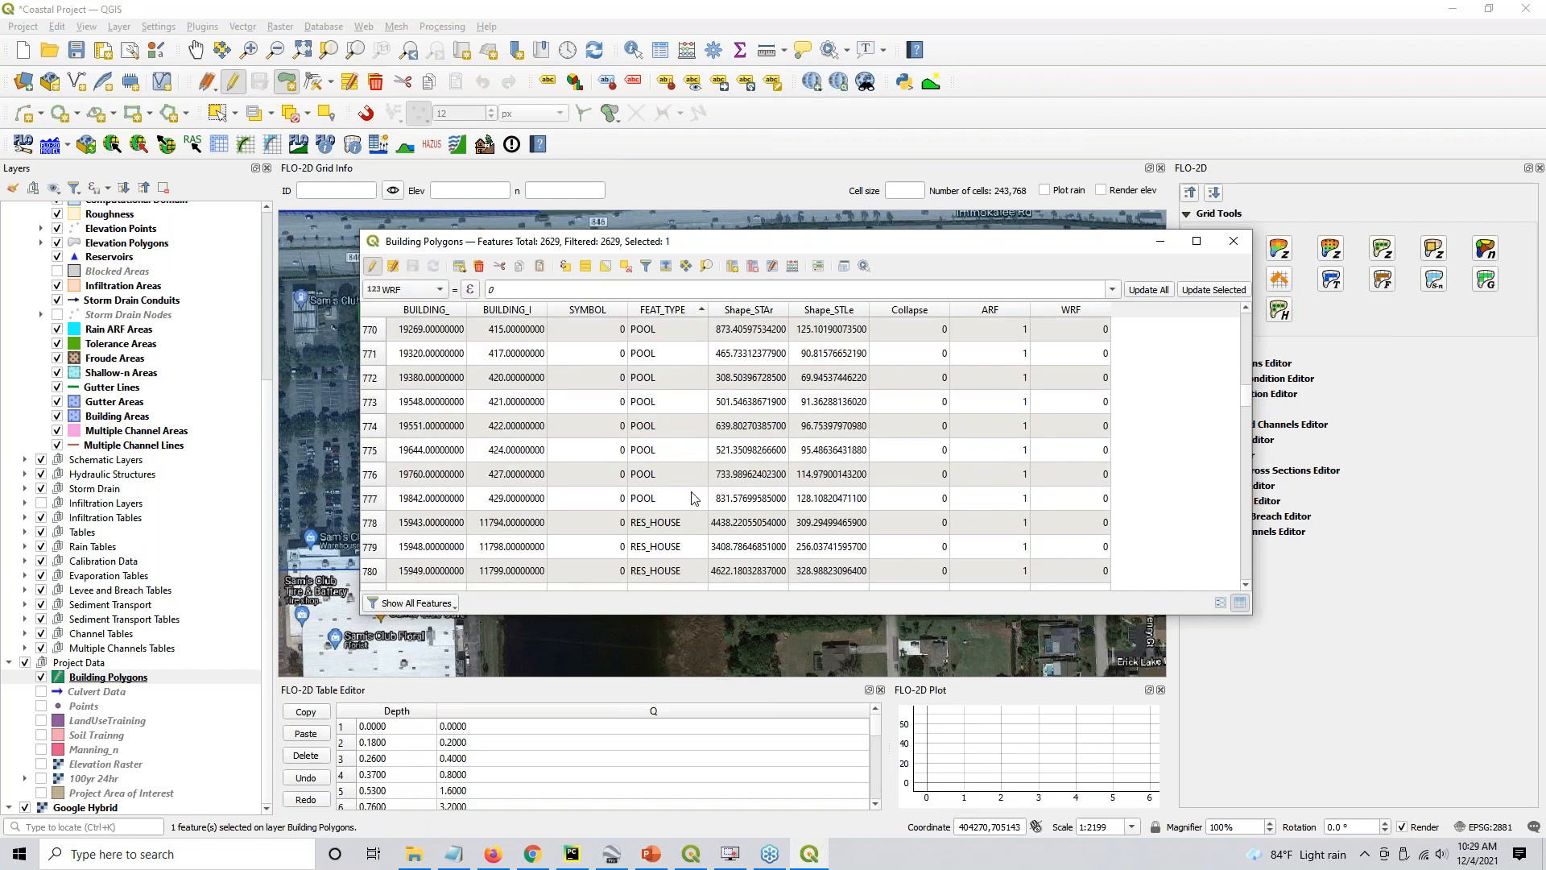
shift+click(372, 500)
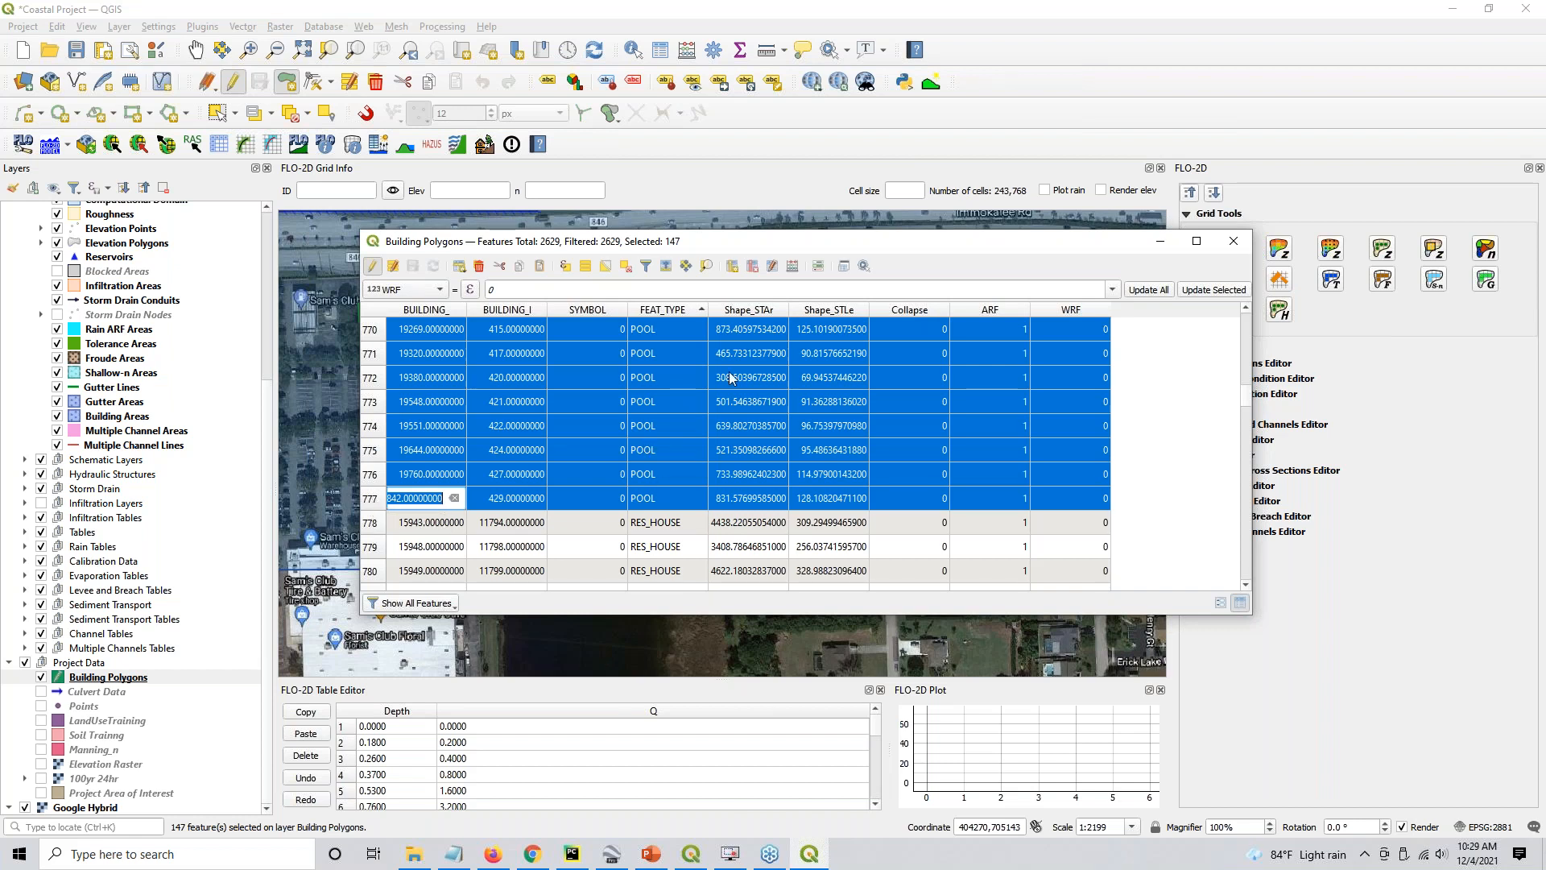
Zoom the map to the selected records and examine the highlighted garages and pools around Pebble Shores Dr and Palm View Dr
click(705, 269)
drag(708, 241, 1545, 240)
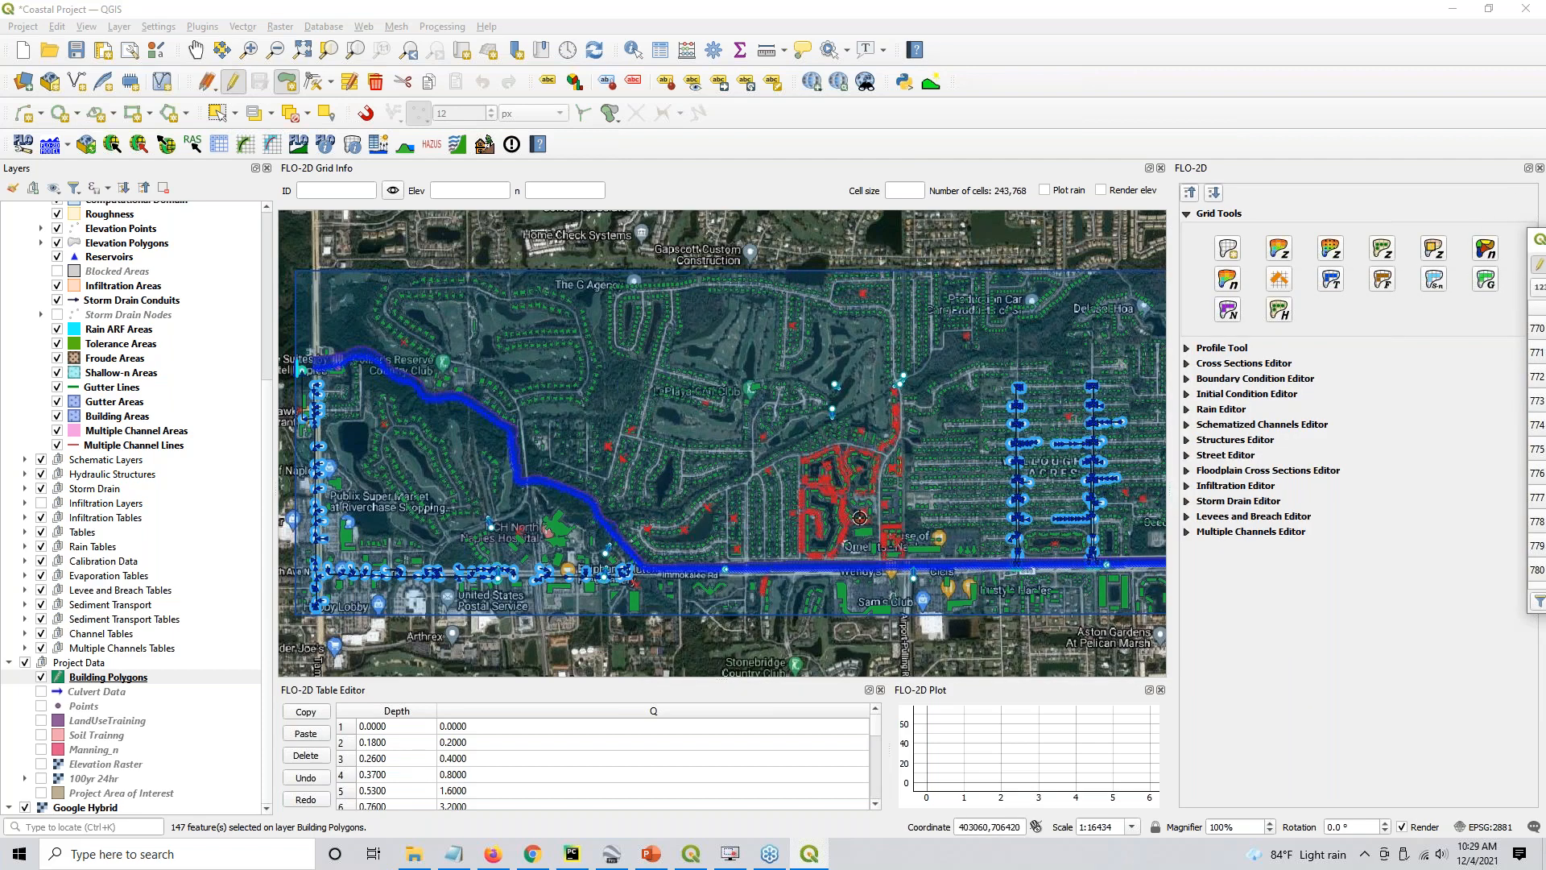
scroll(859, 517, up, 1)
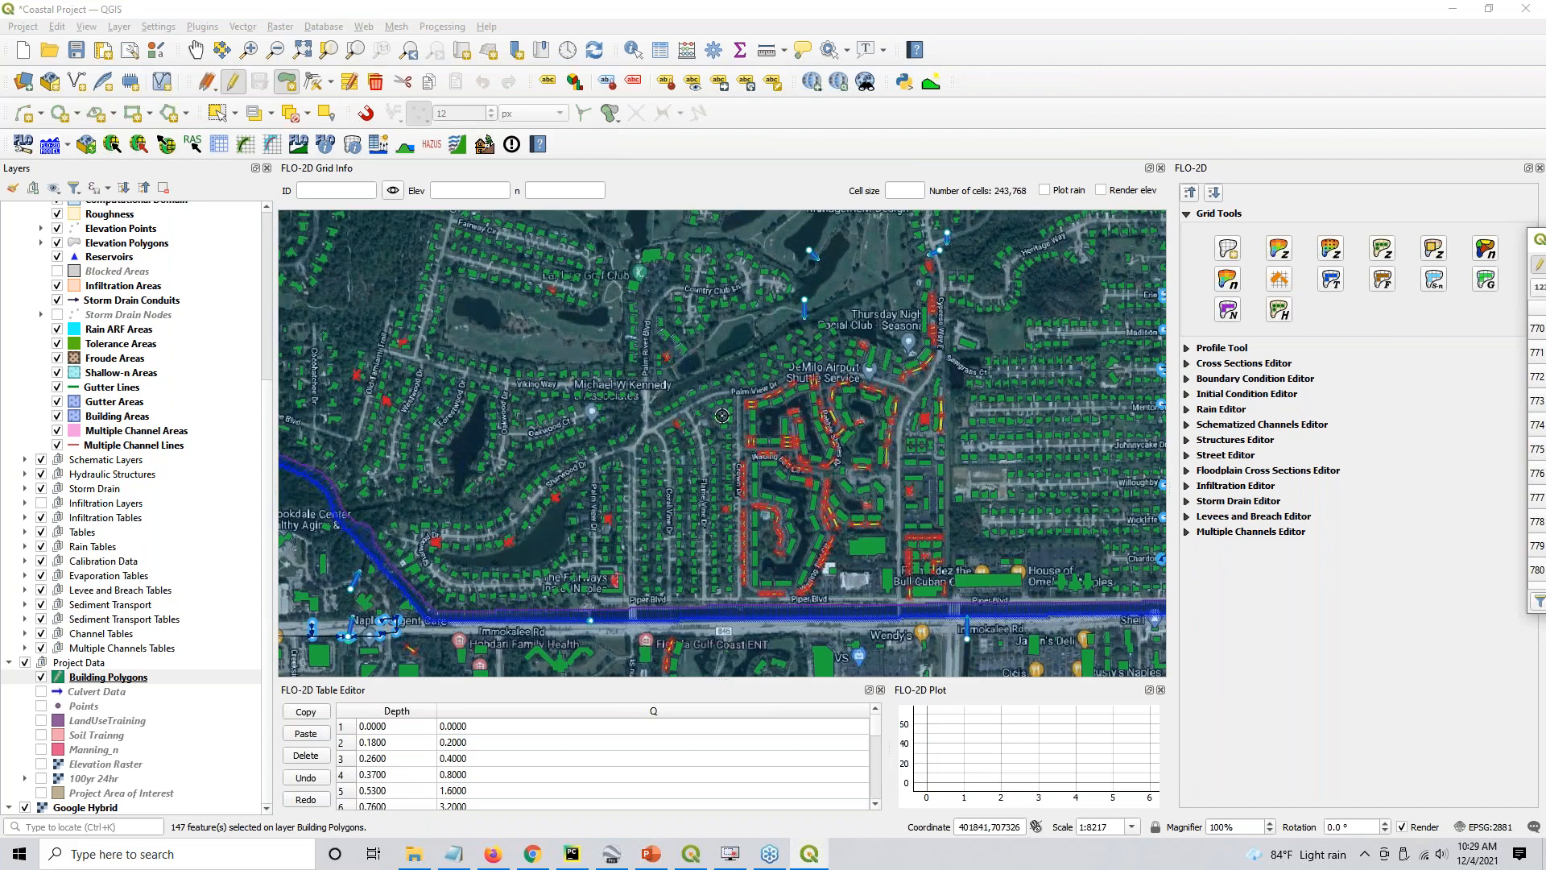
scroll(722, 416, up, 1)
scroll(854, 412, up, 1)
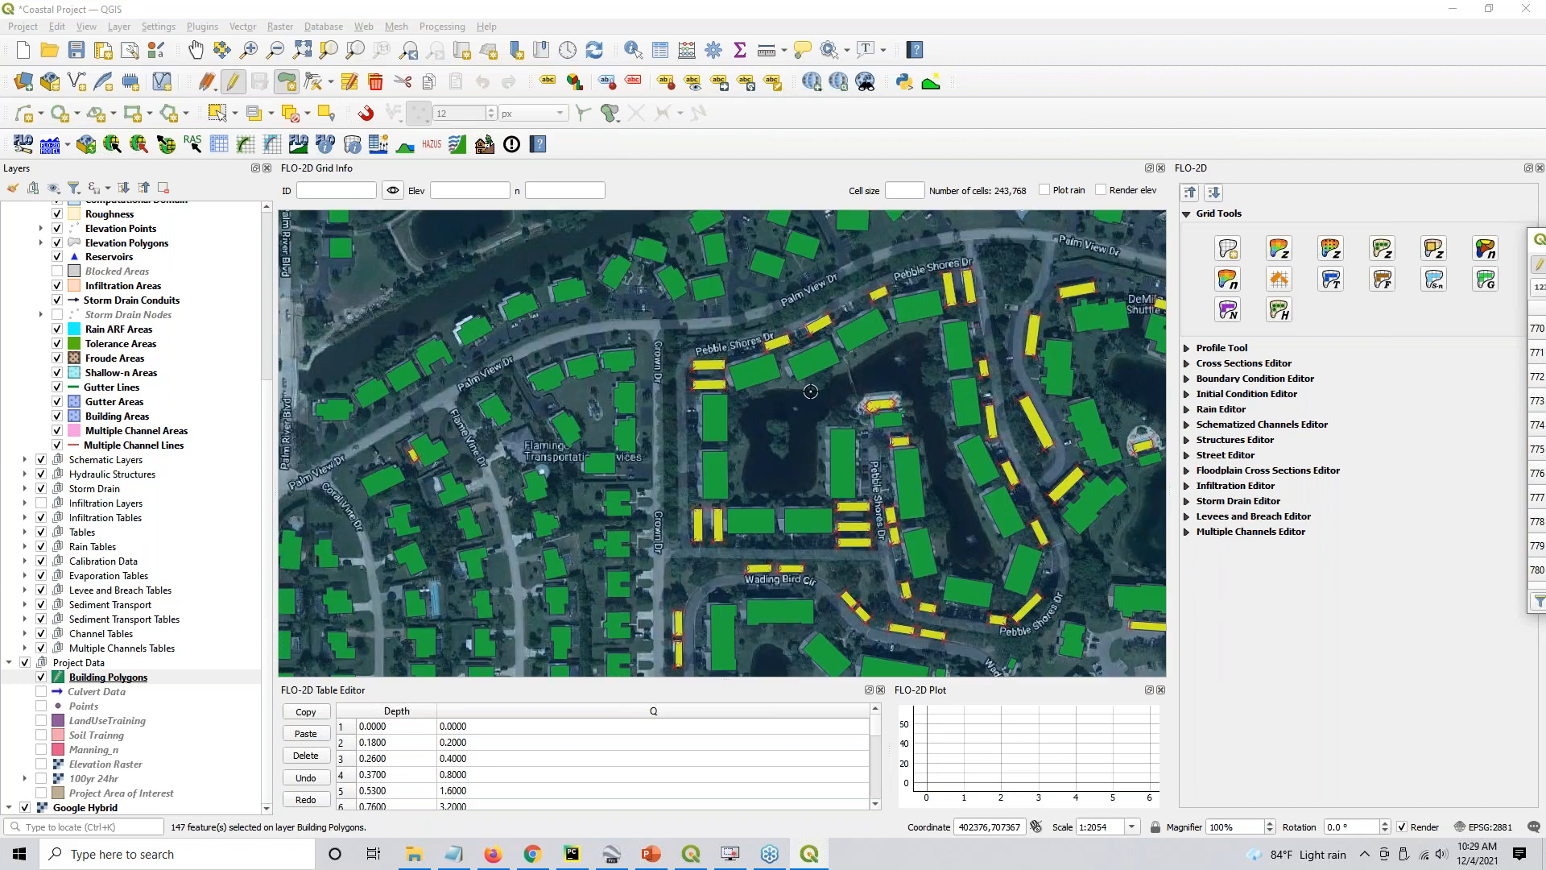
scroll(747, 391, up, 1)
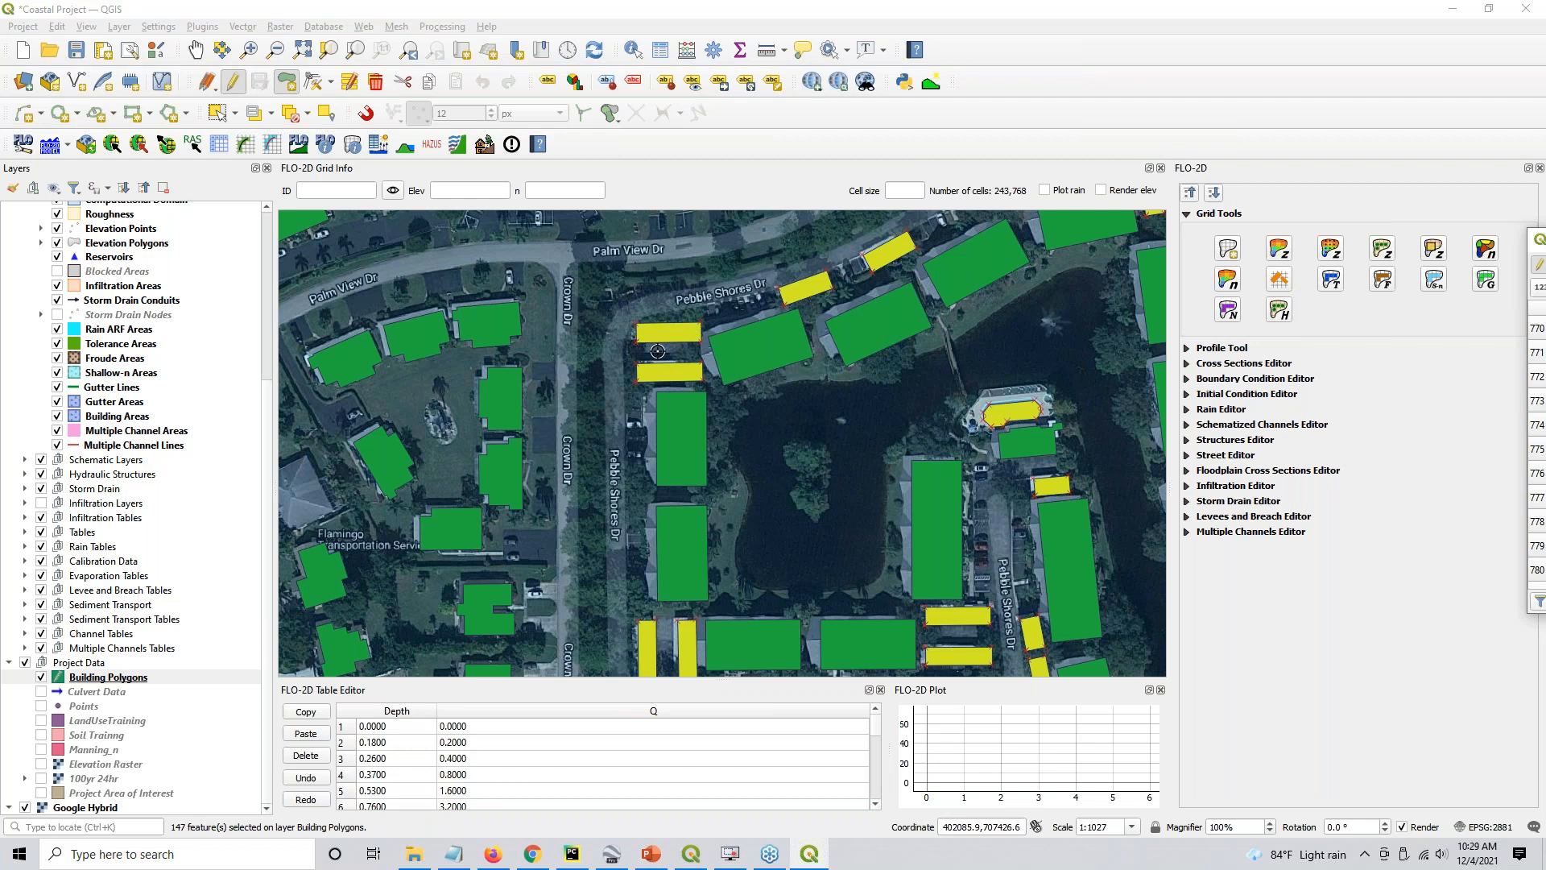
drag(327, 527, 651, 448)
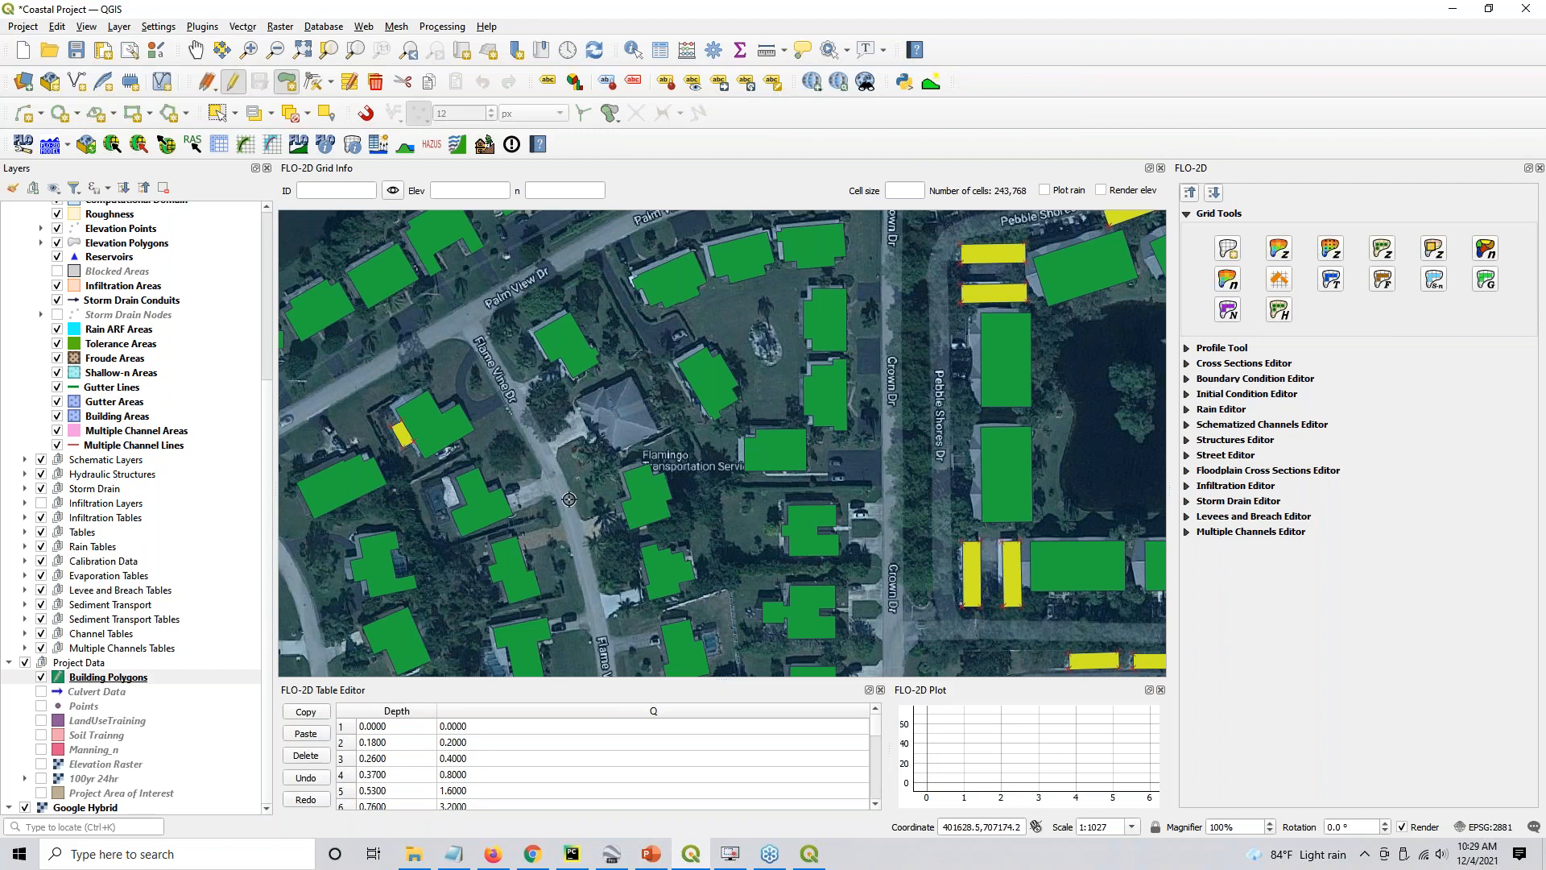
Delete the selected GARAGE through POOL records from the Building Polygons attribute table
scroll(569, 500, down, 1)
scroll(569, 500, down, 2)
drag(570, 500, 592, 391)
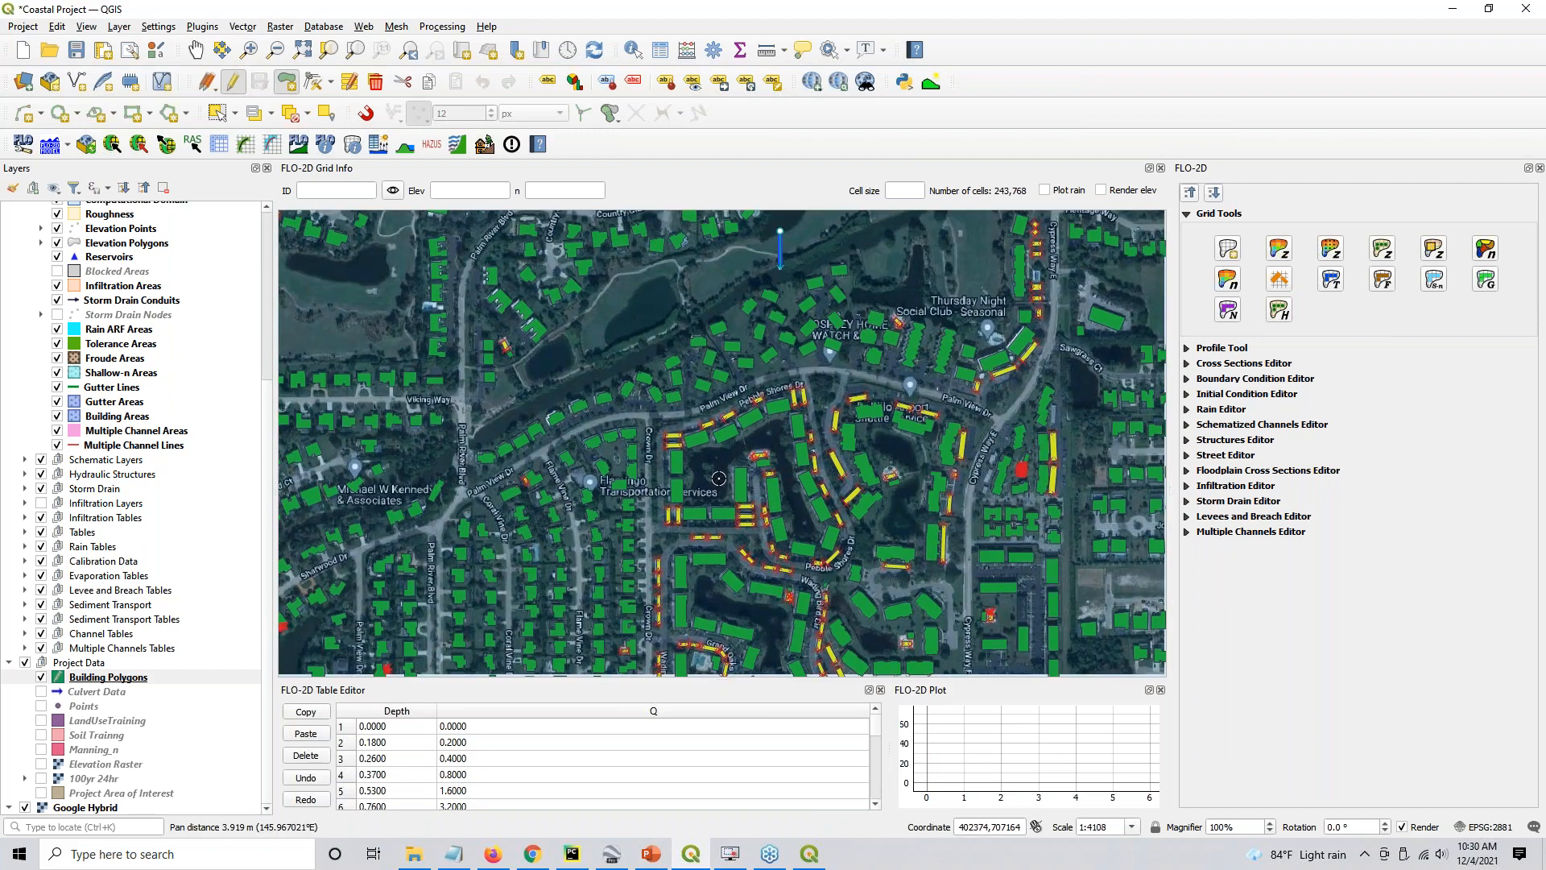
click(809, 854)
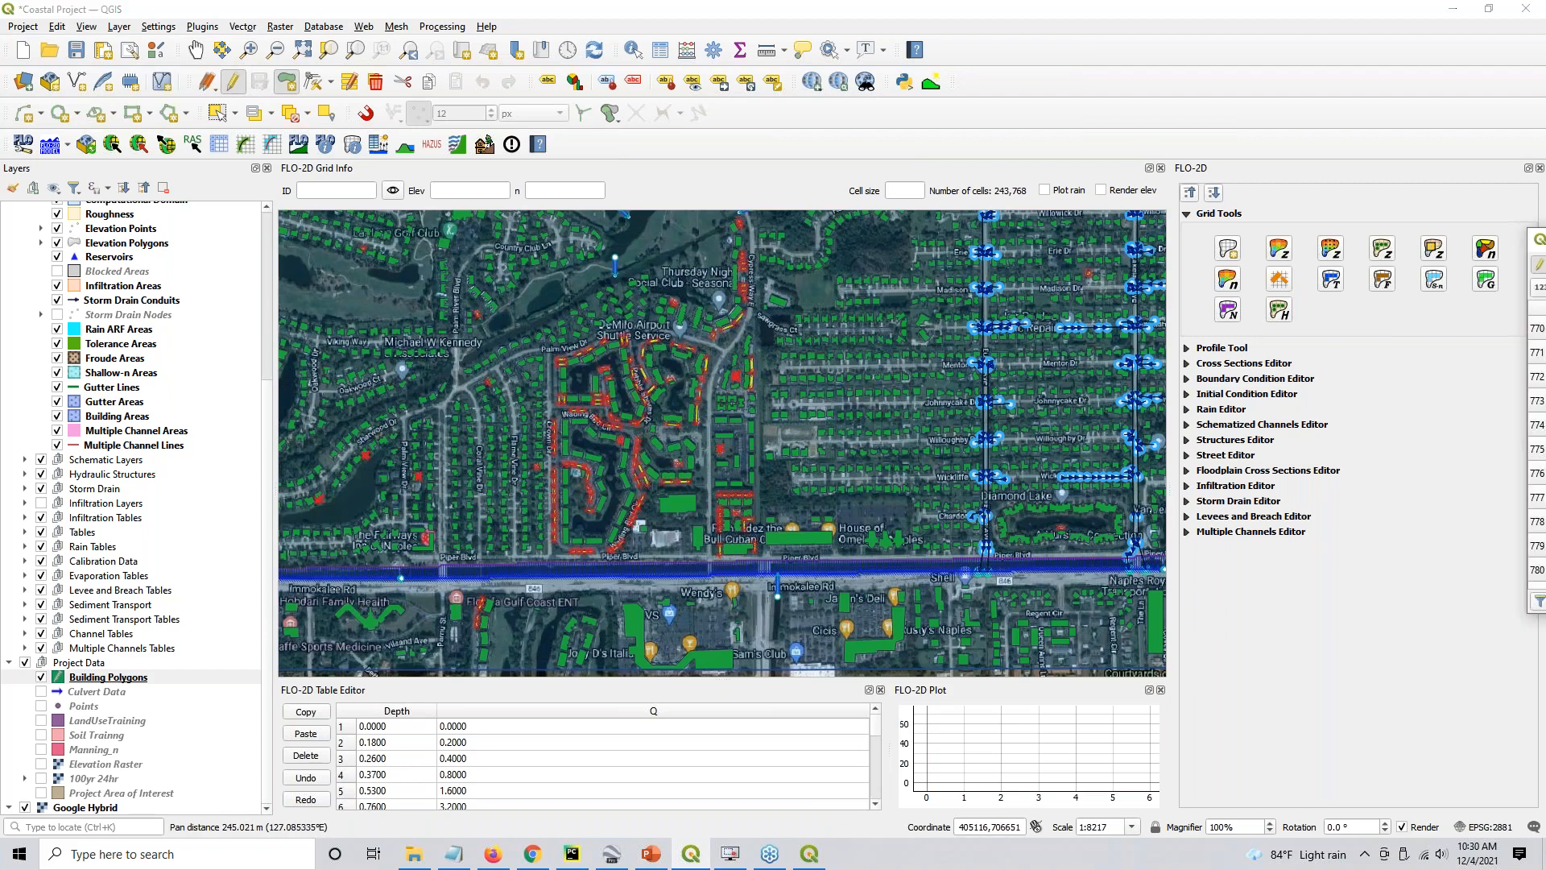
click(440, 233)
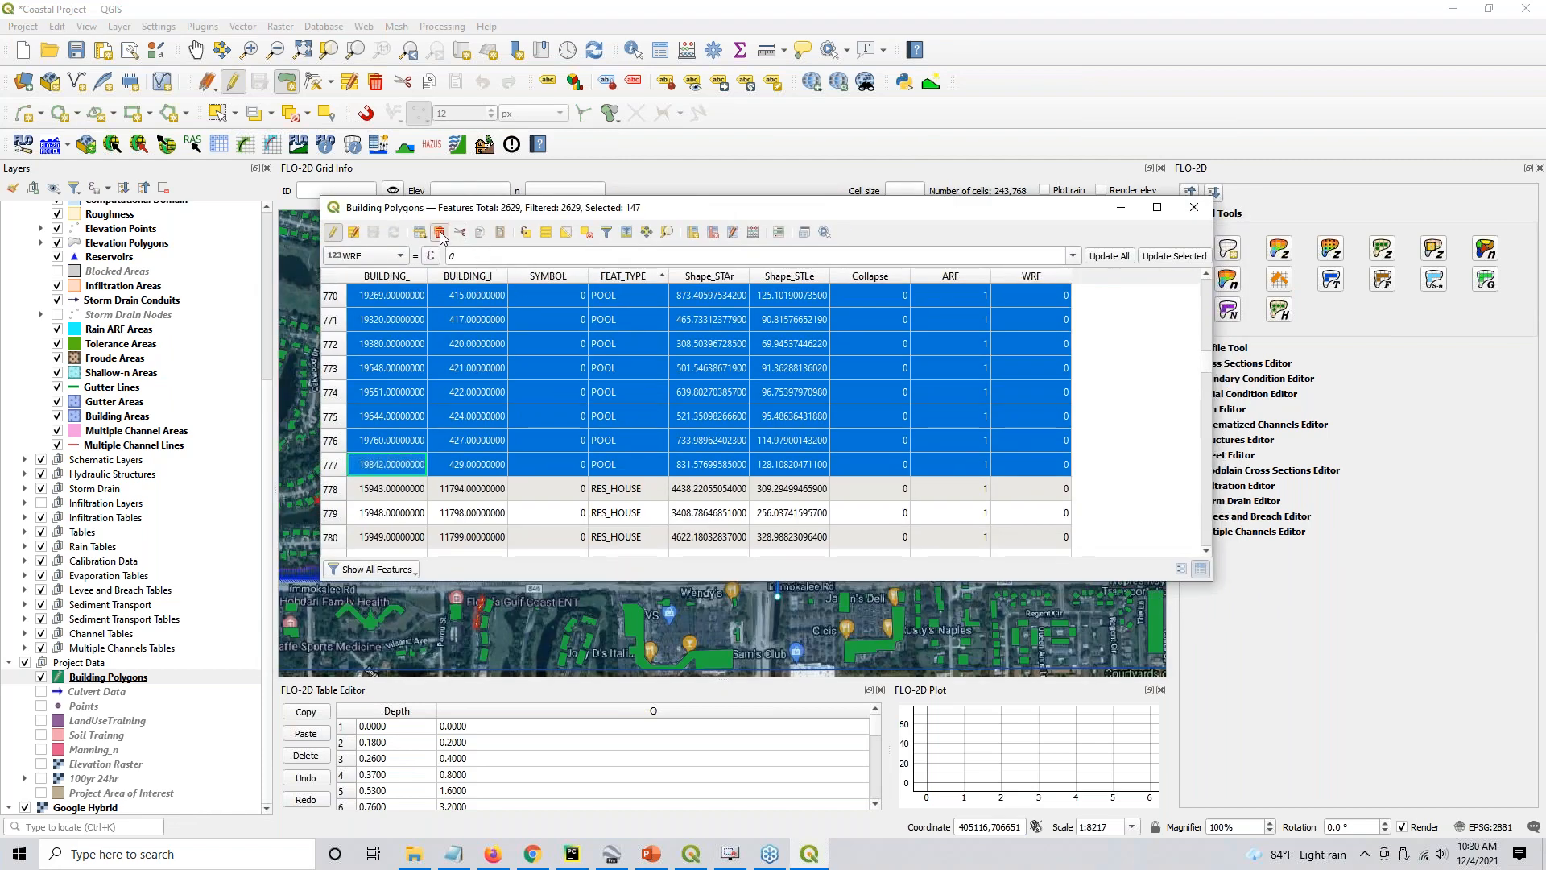
Save the Building Polygons edits, end the layer's edit session and close its attribute table
click(373, 234)
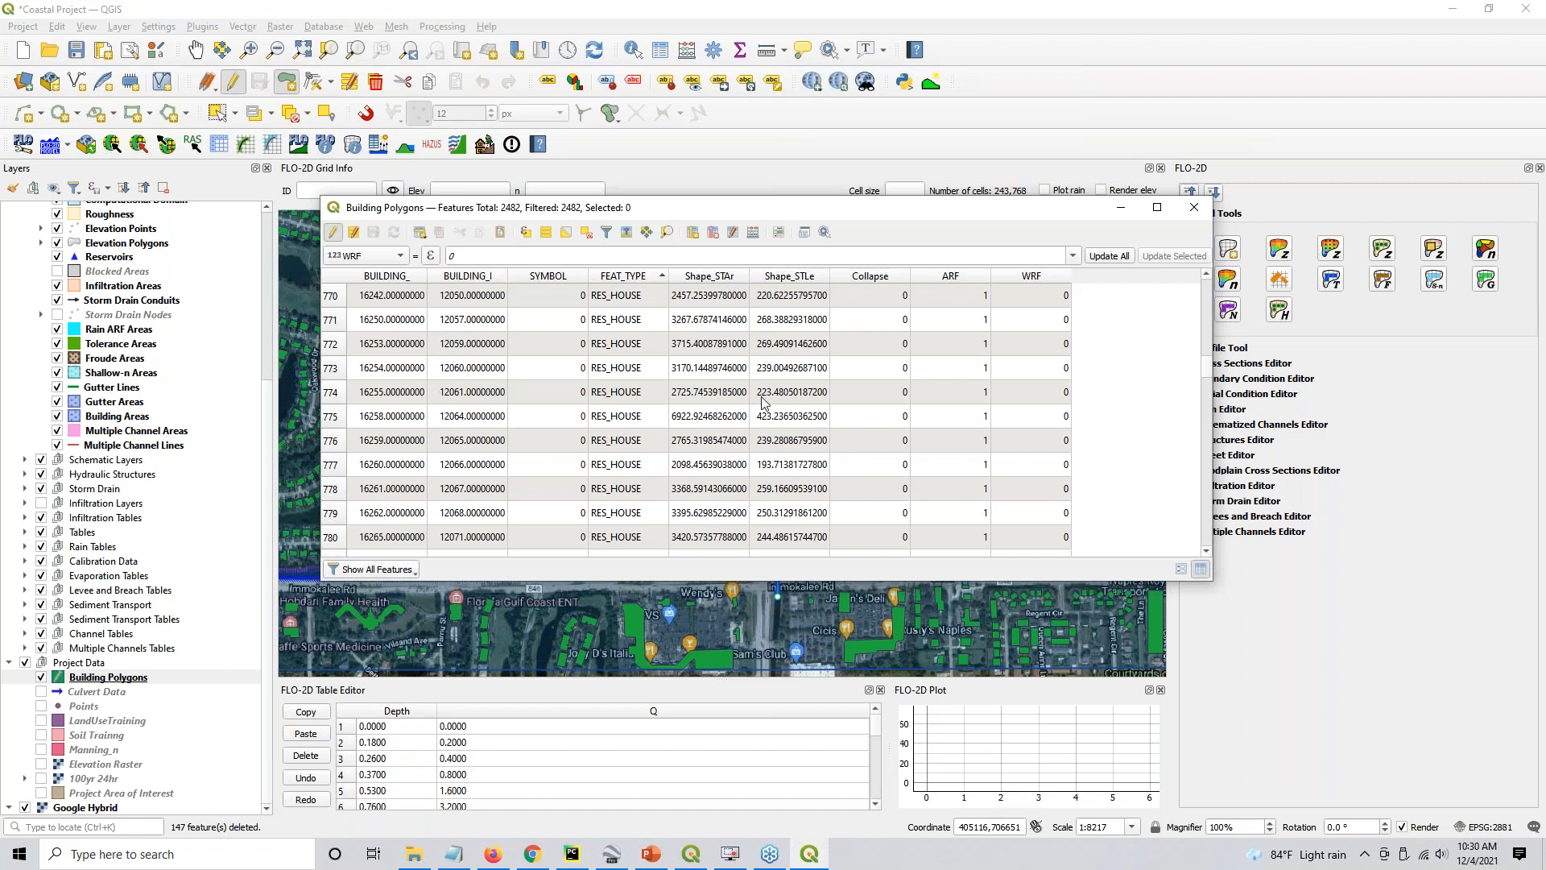
click(334, 234)
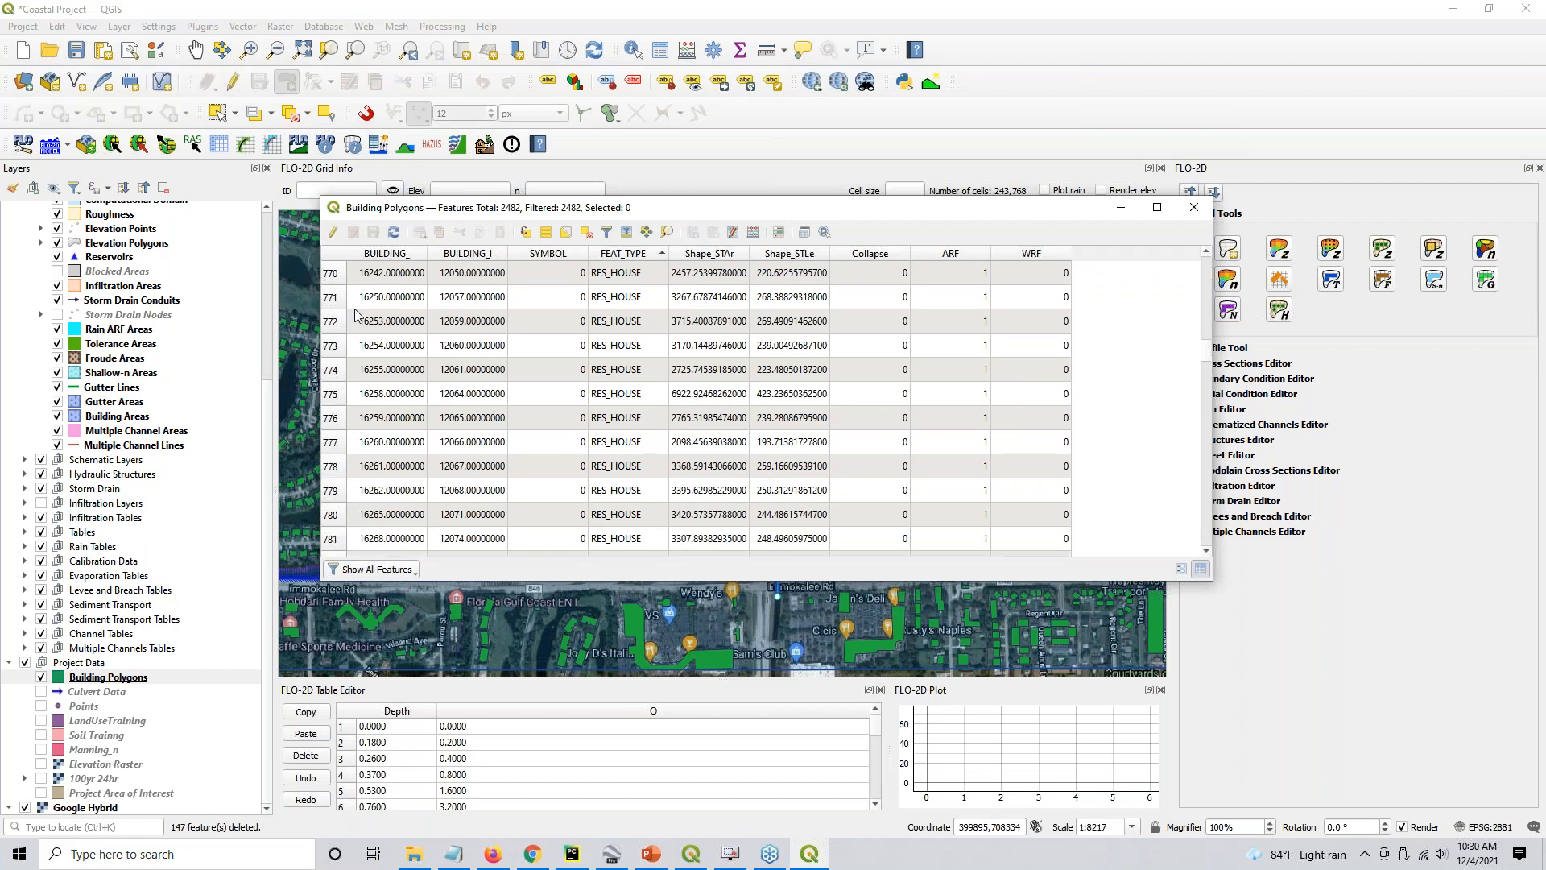
click(1194, 209)
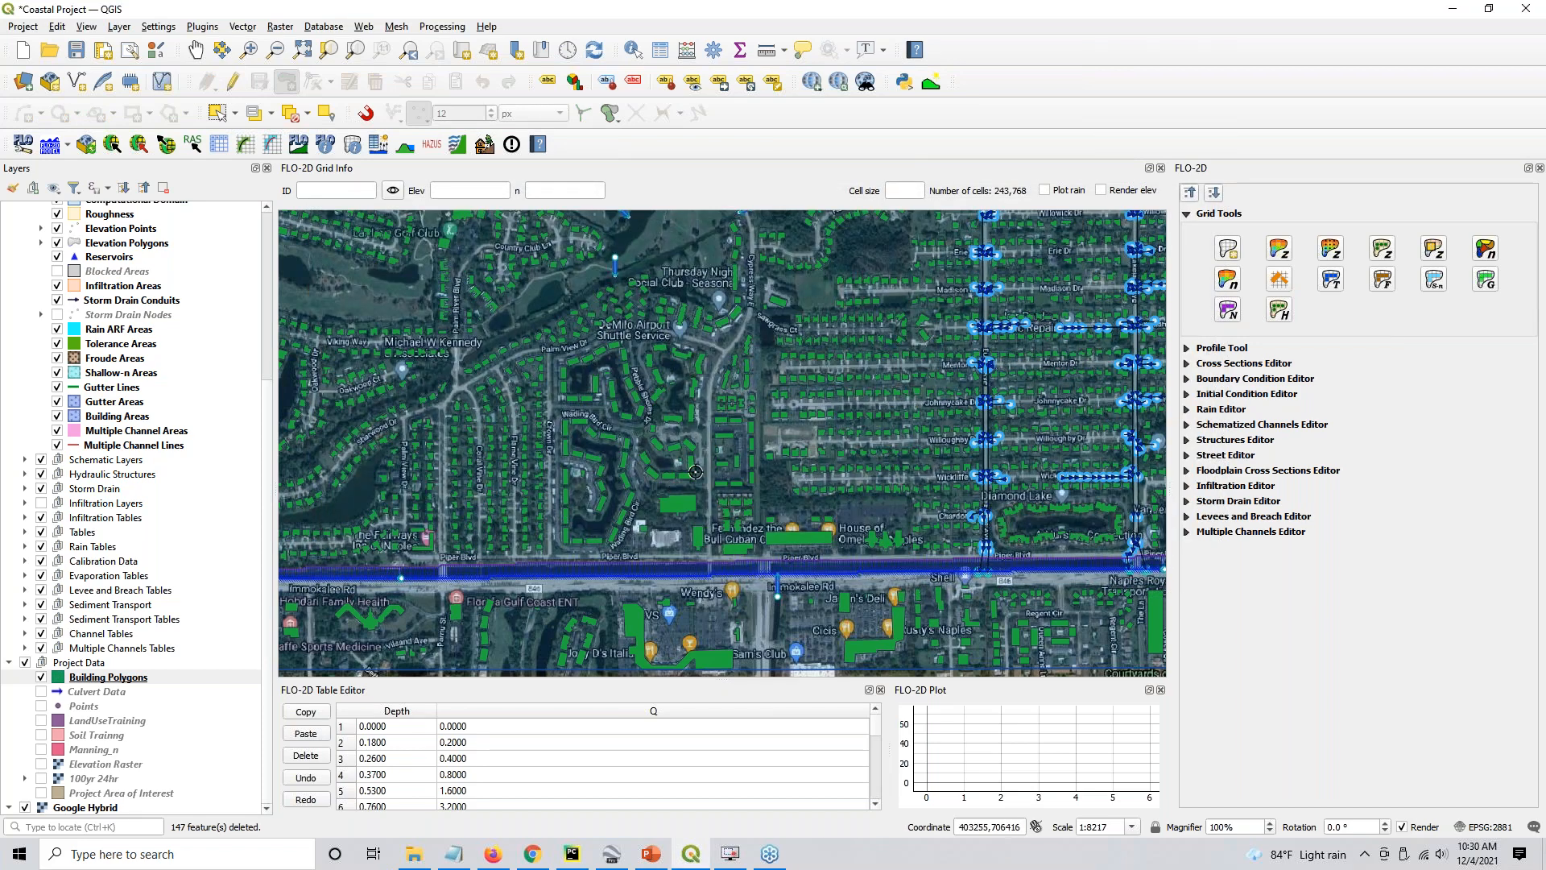
Examine the remaining building polygons around Cypress Way E and Wading Bird Cir, including the pool sites, and across the project area
scroll(700, 471, up, 2)
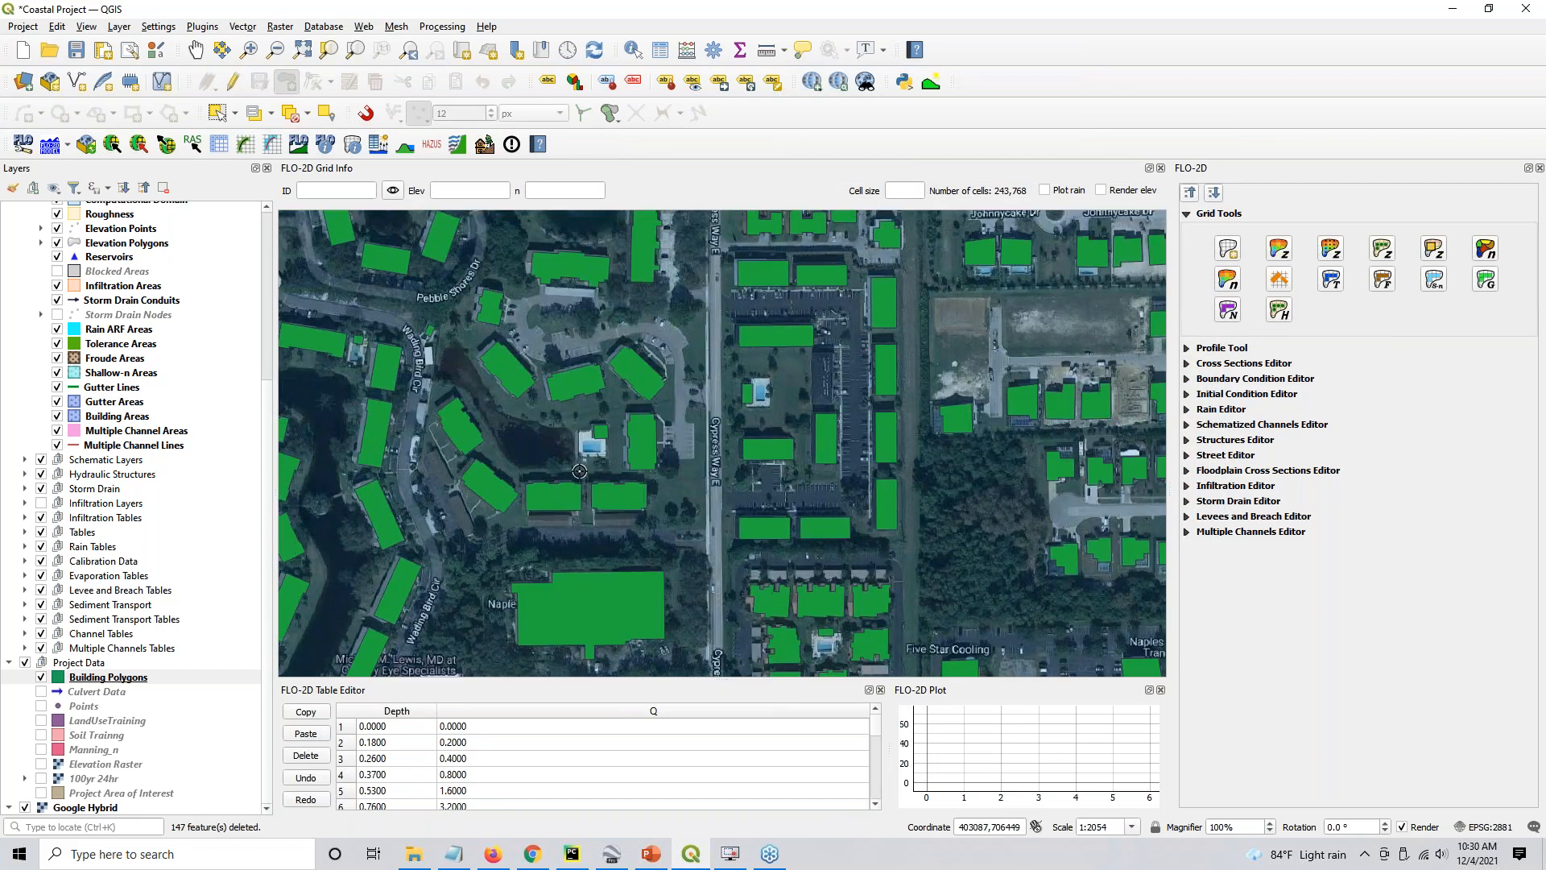
click(600, 432)
scroll(767, 513, down, 2)
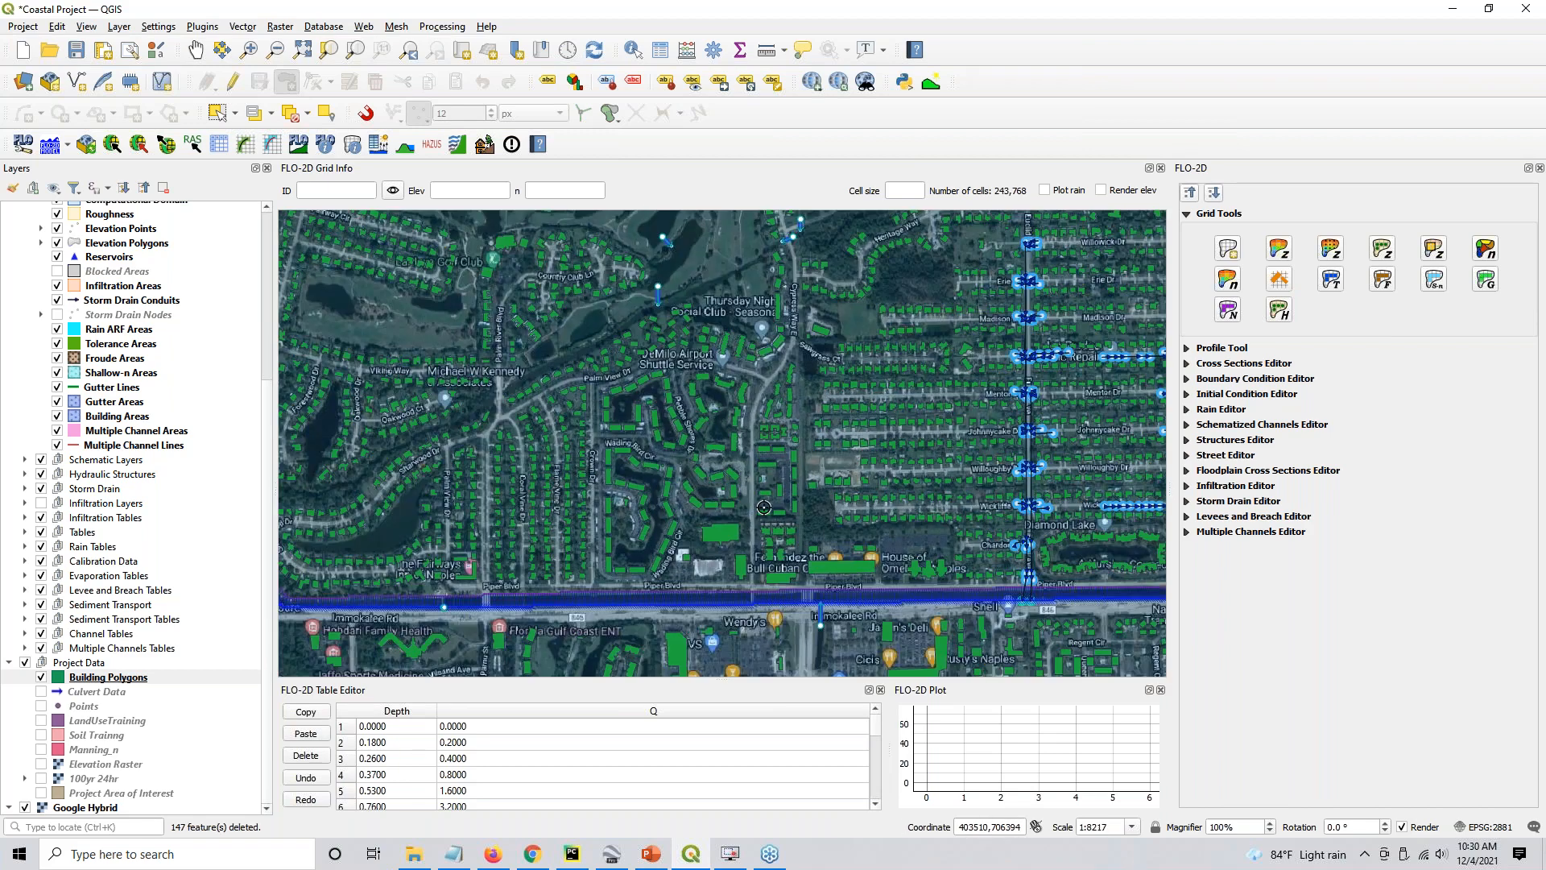
scroll(764, 507, down, 1)
drag(764, 509, 849, 520)
scroll(850, 521, down, 1)
scroll(849, 520, up, 1)
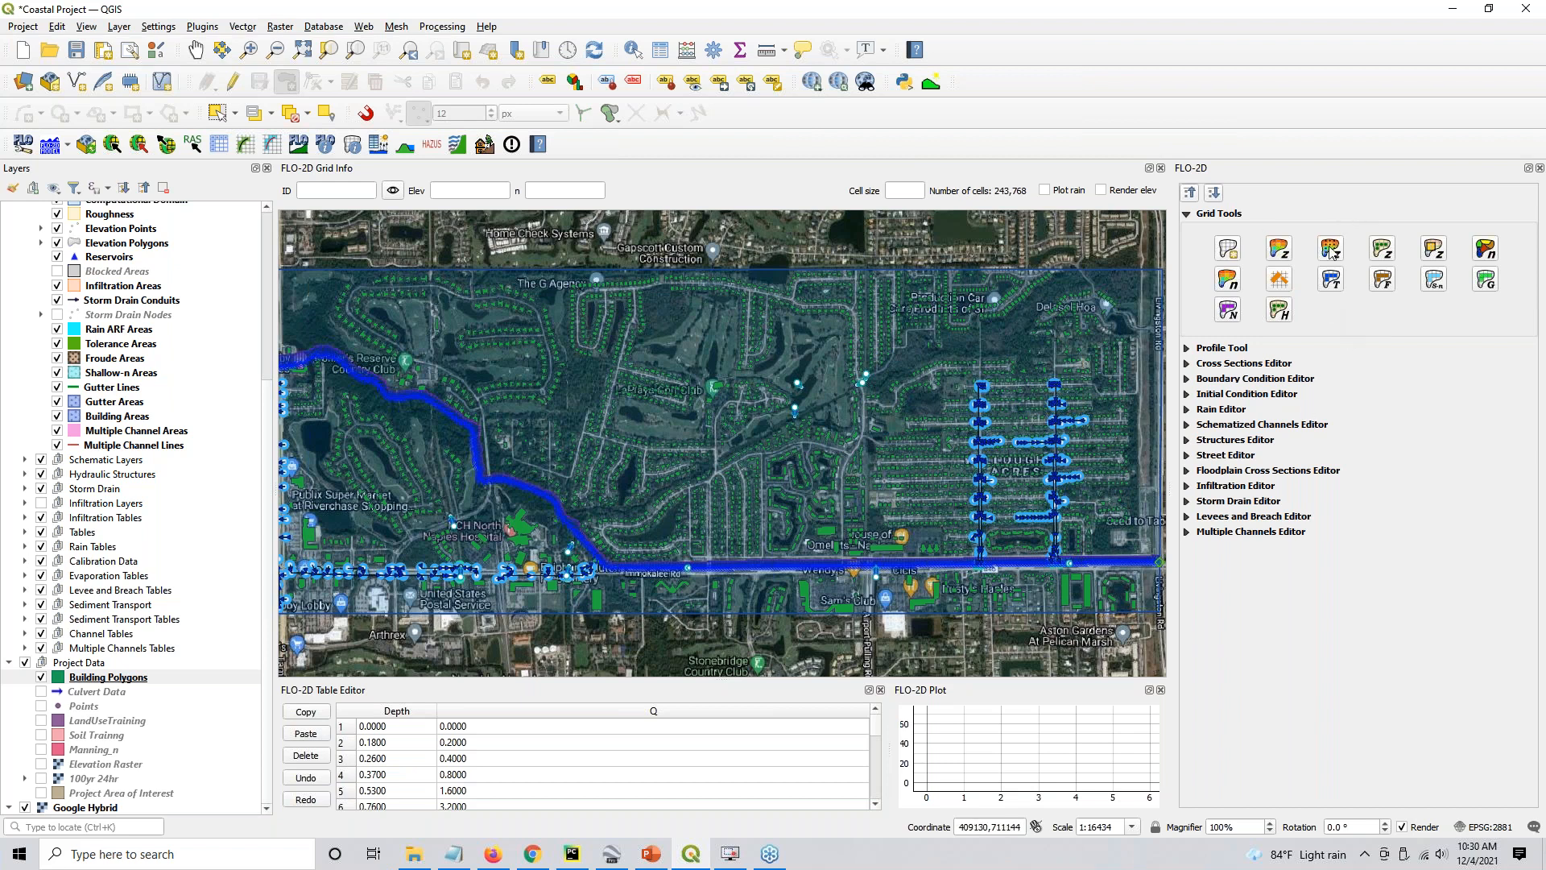
Open the Evaluate Reduction Factors grid tool and set Building Polygons as its external polygon layer
click(1189, 193)
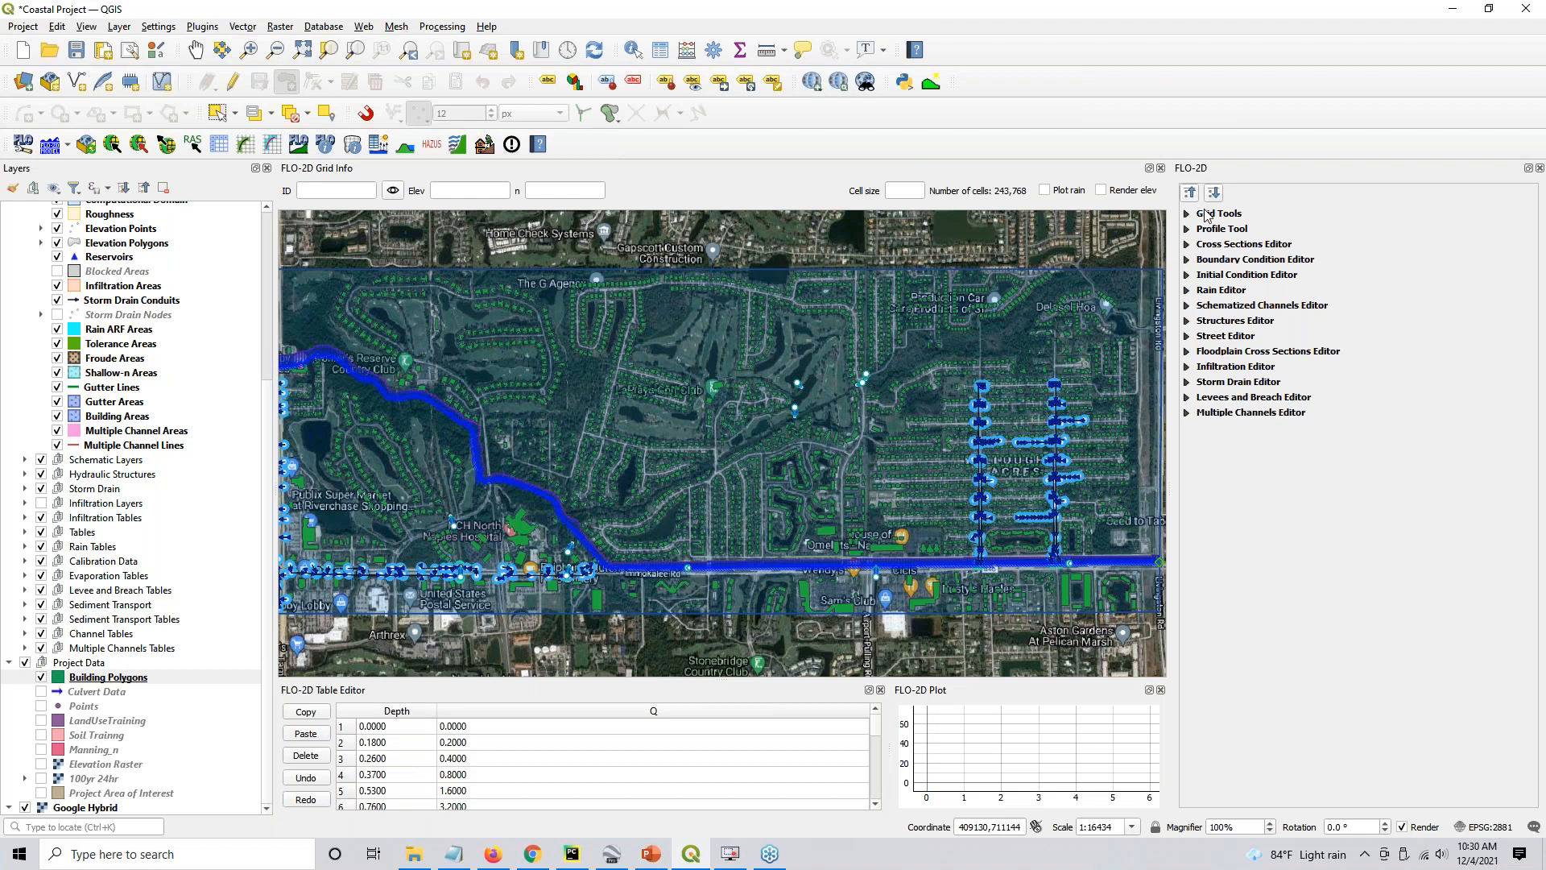
click(1205, 216)
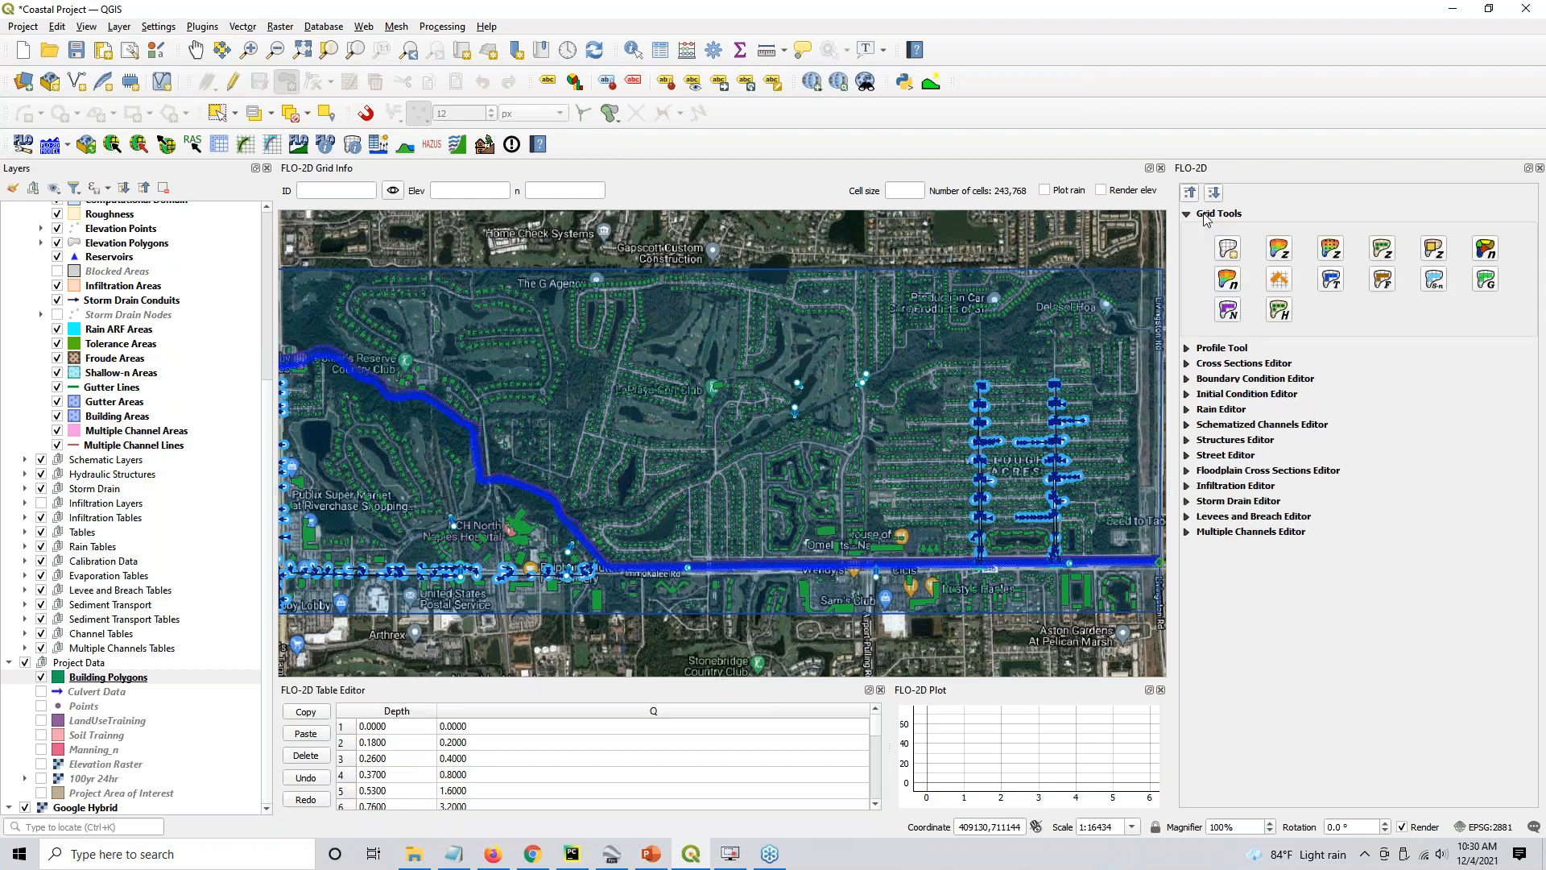
click(1279, 280)
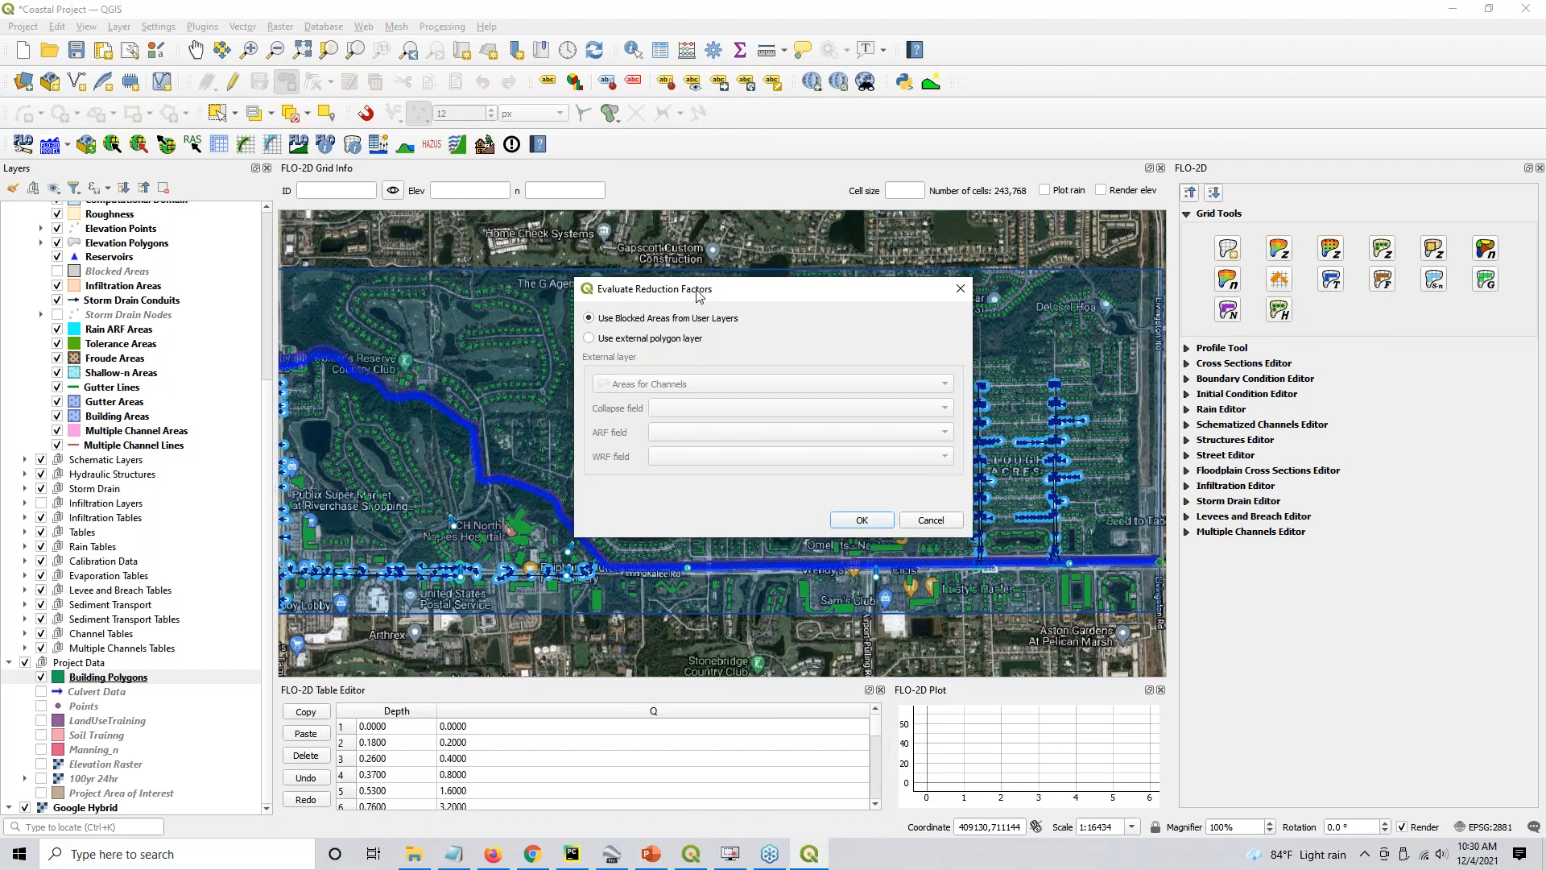
click(589, 339)
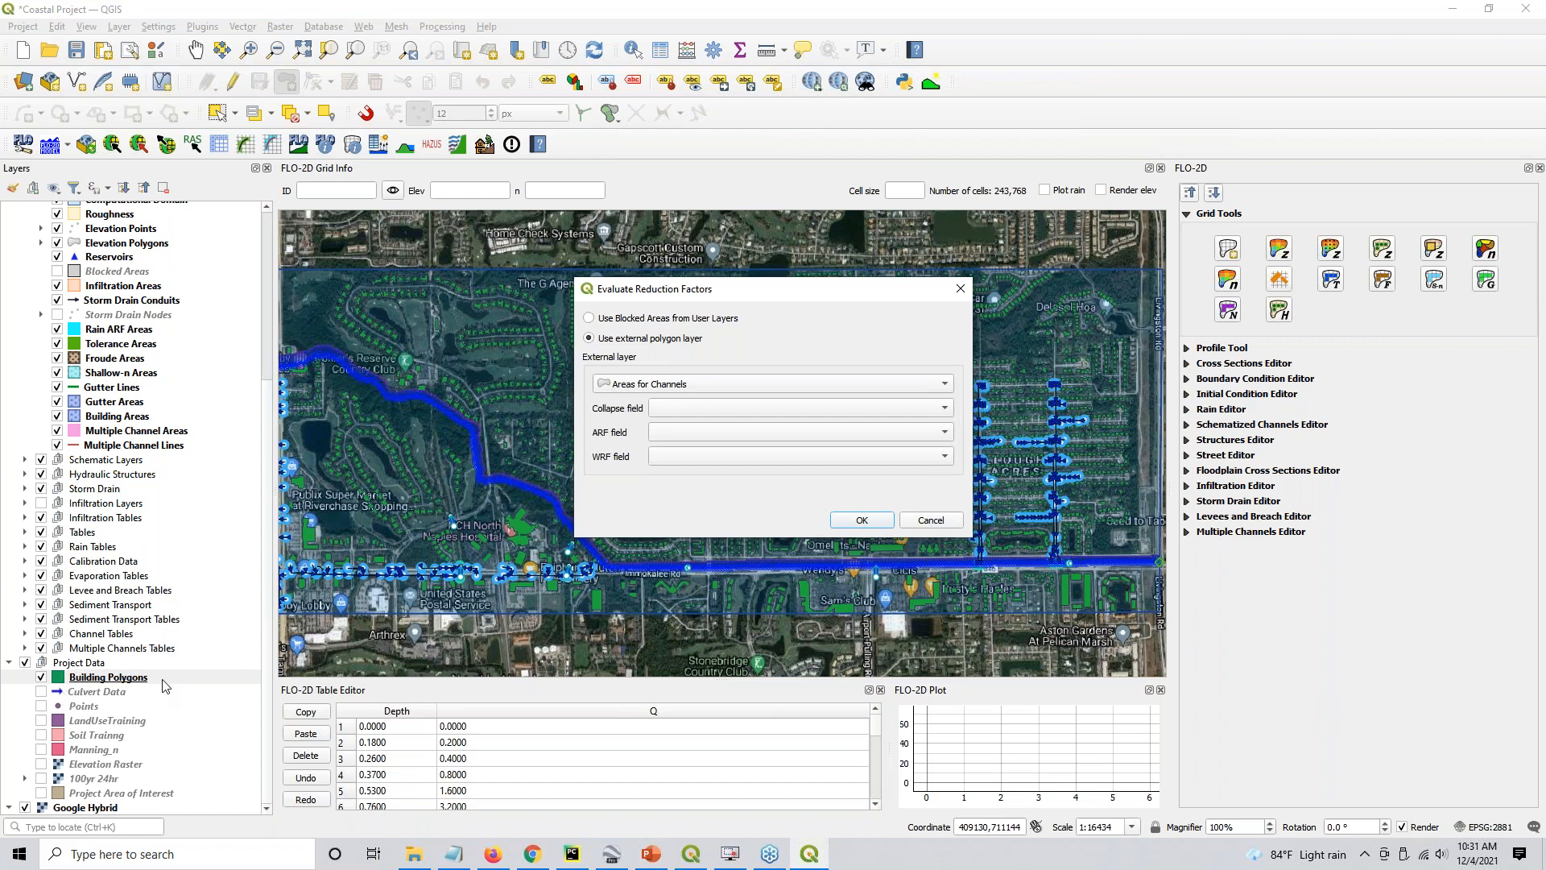
click(621, 391)
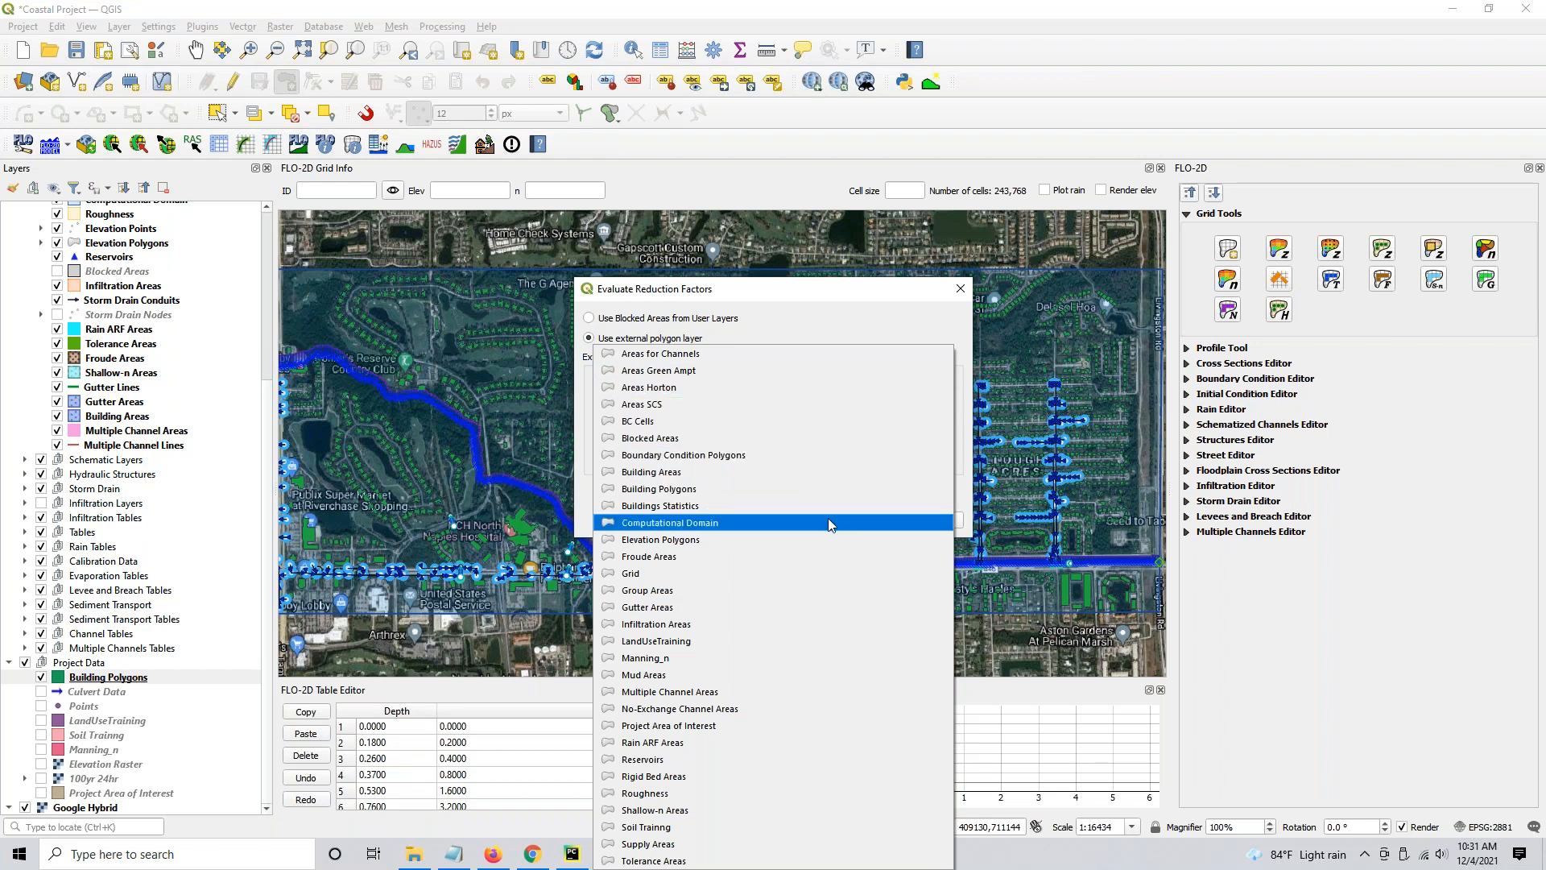
click(687, 490)
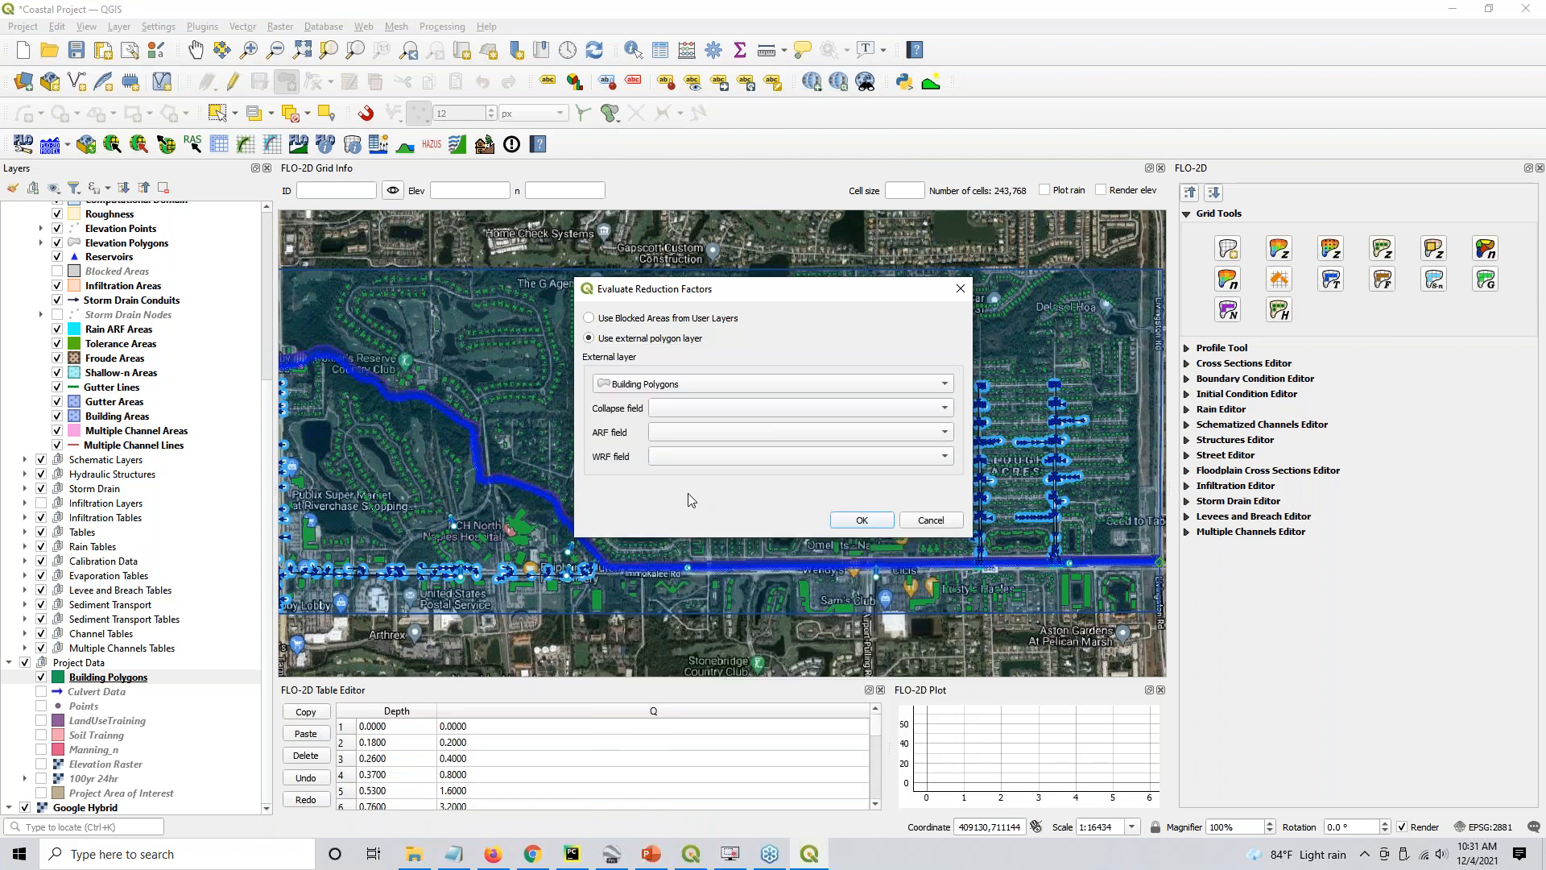
Map the Collapse, ARF and WRF fields to the matching Collapse, ARF and WRF attributes of the building layer
click(694, 411)
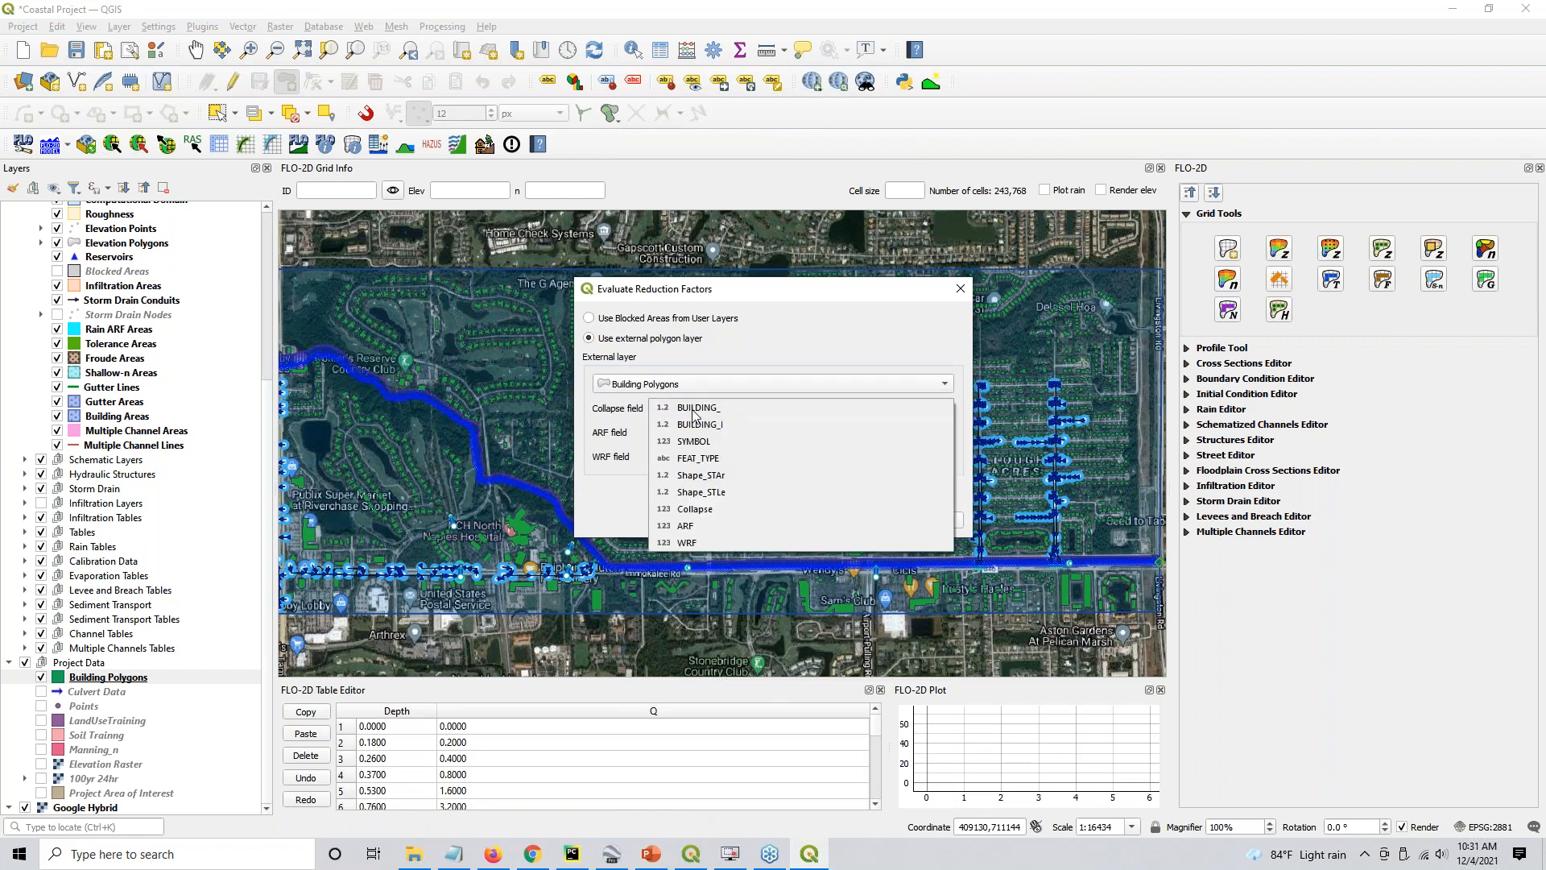
click(710, 508)
click(706, 433)
click(713, 545)
click(694, 457)
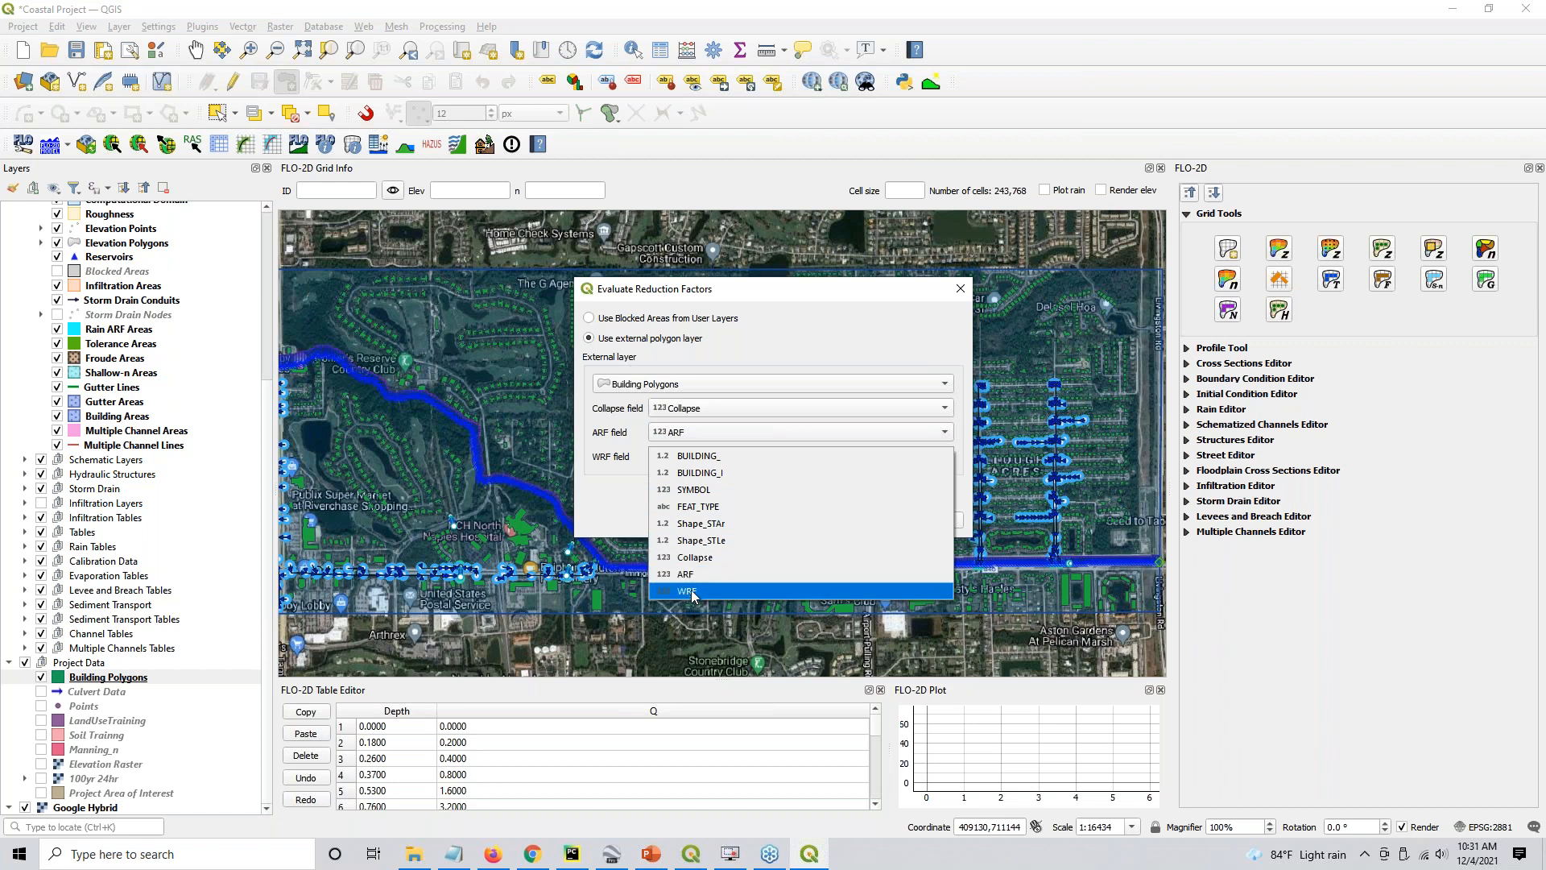
click(694, 591)
Run the reduction factor evaluation, overwriting the ARFs and WRFs already defined in the database
click(857, 522)
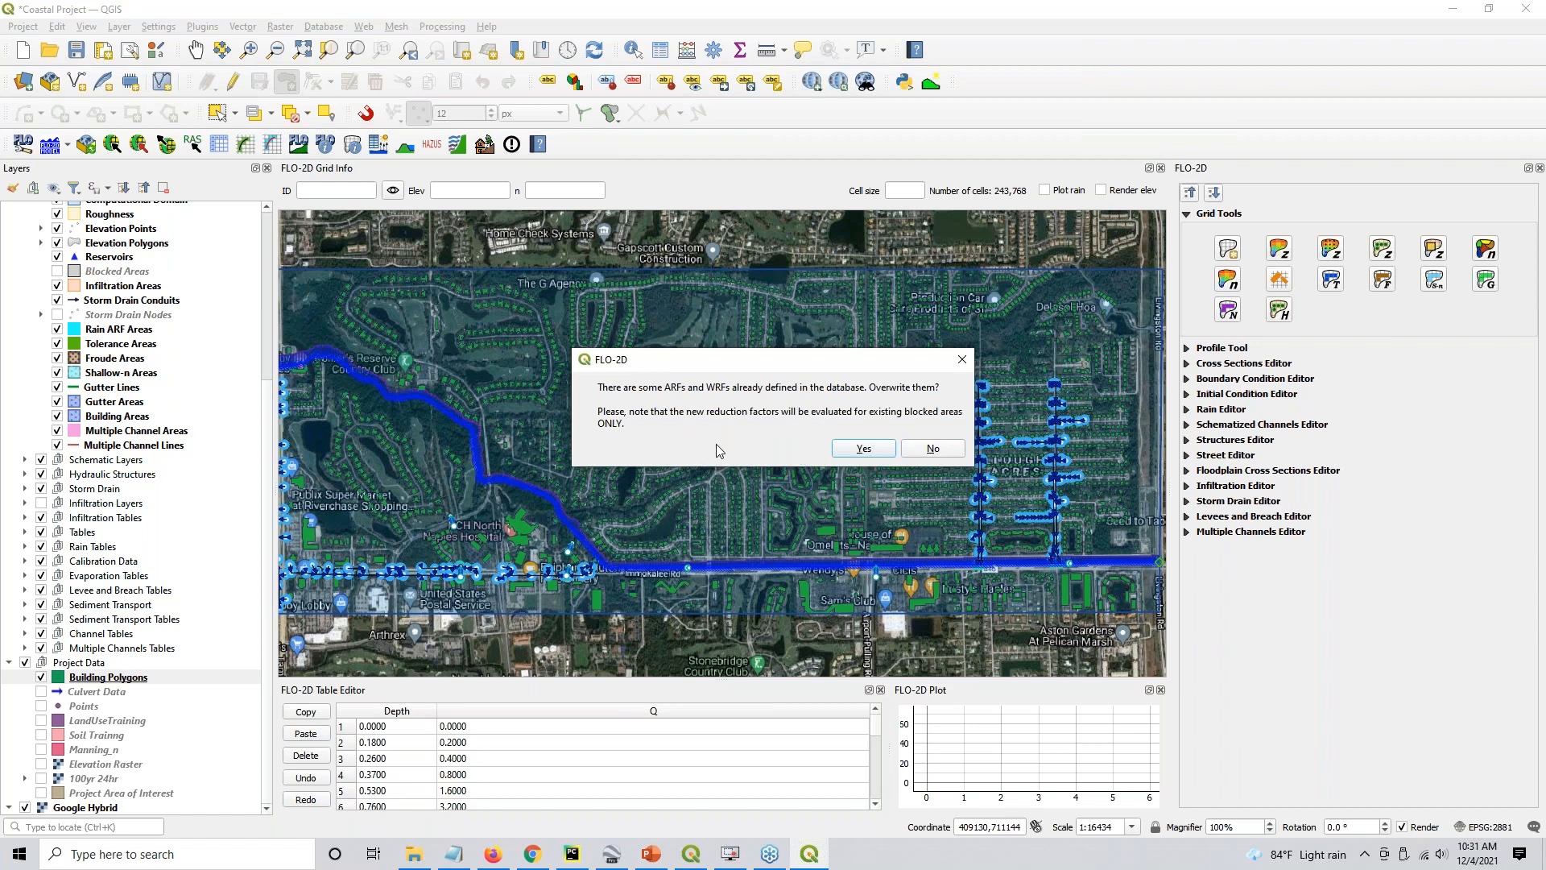
click(863, 449)
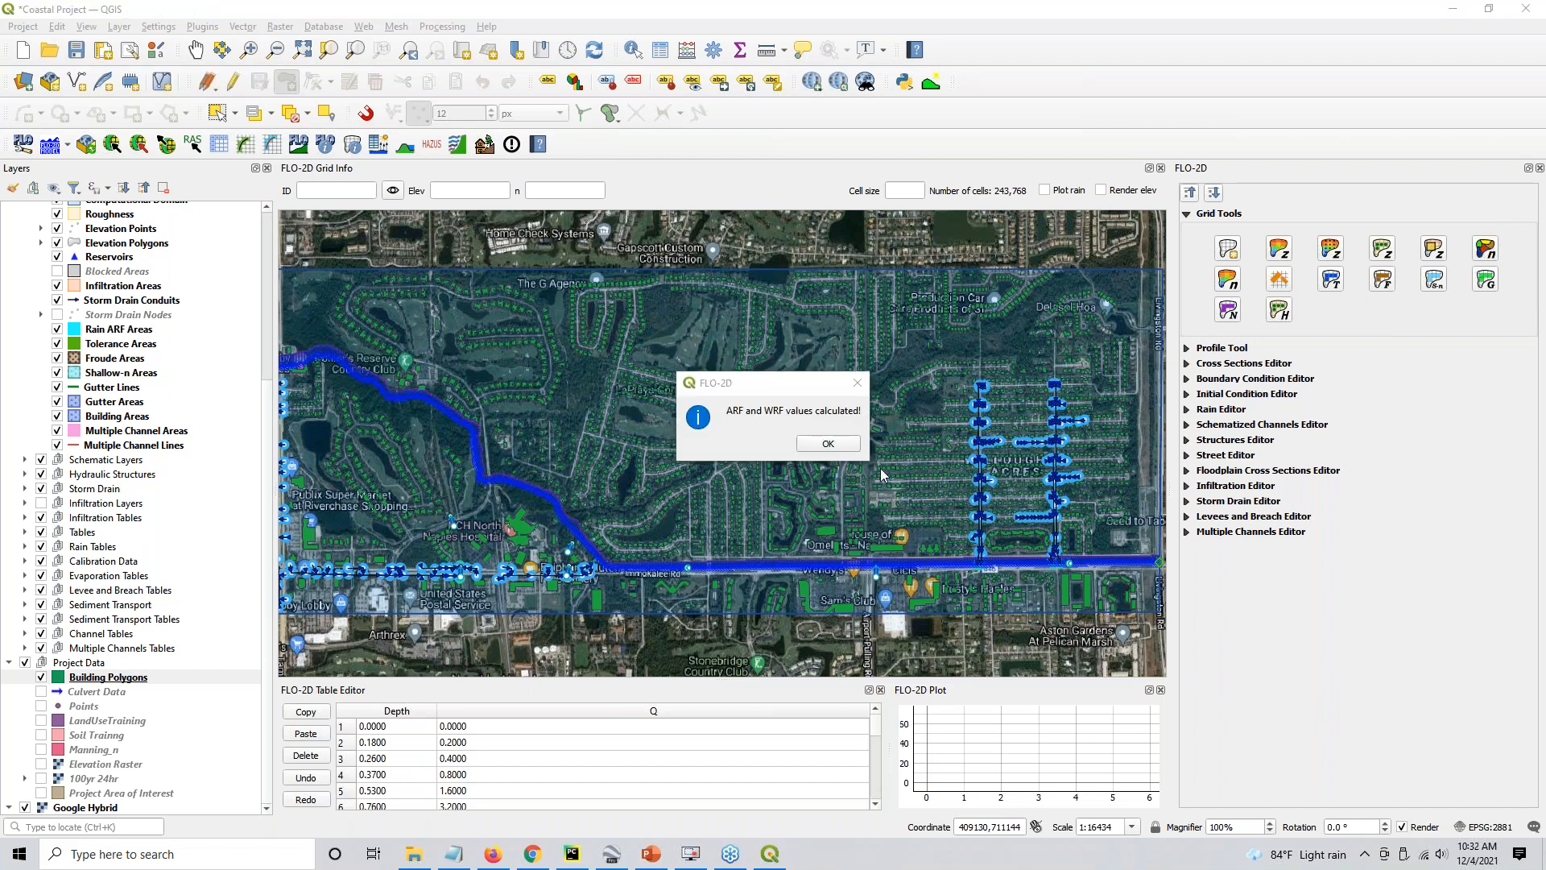
click(819, 448)
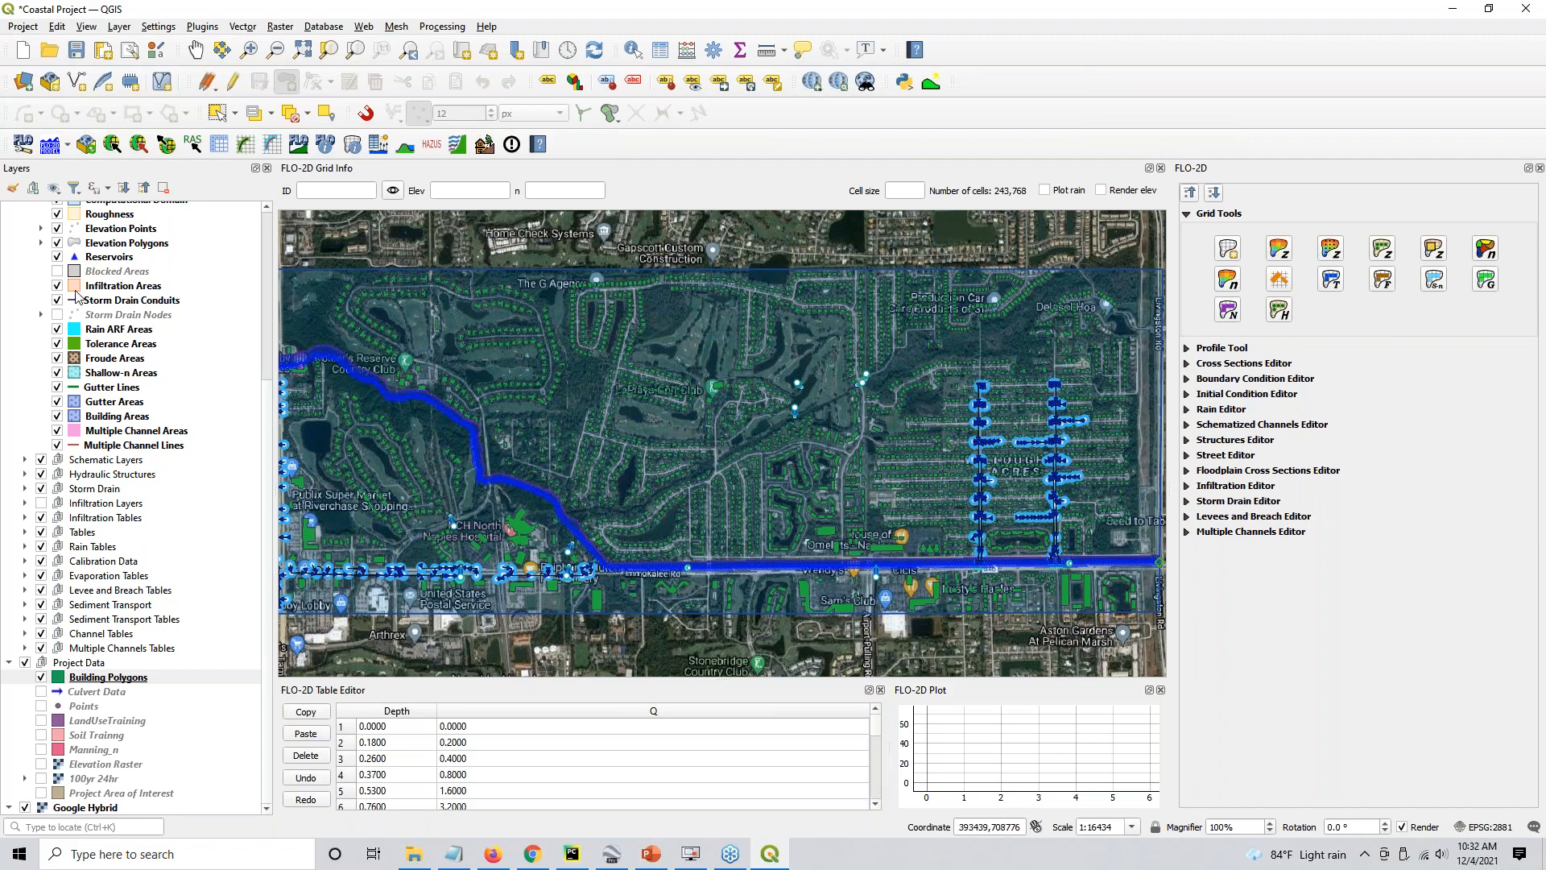
Show the Blocked Areas and schematic ARF_WRF layers, and hide the Building Polygons layer
click(57, 272)
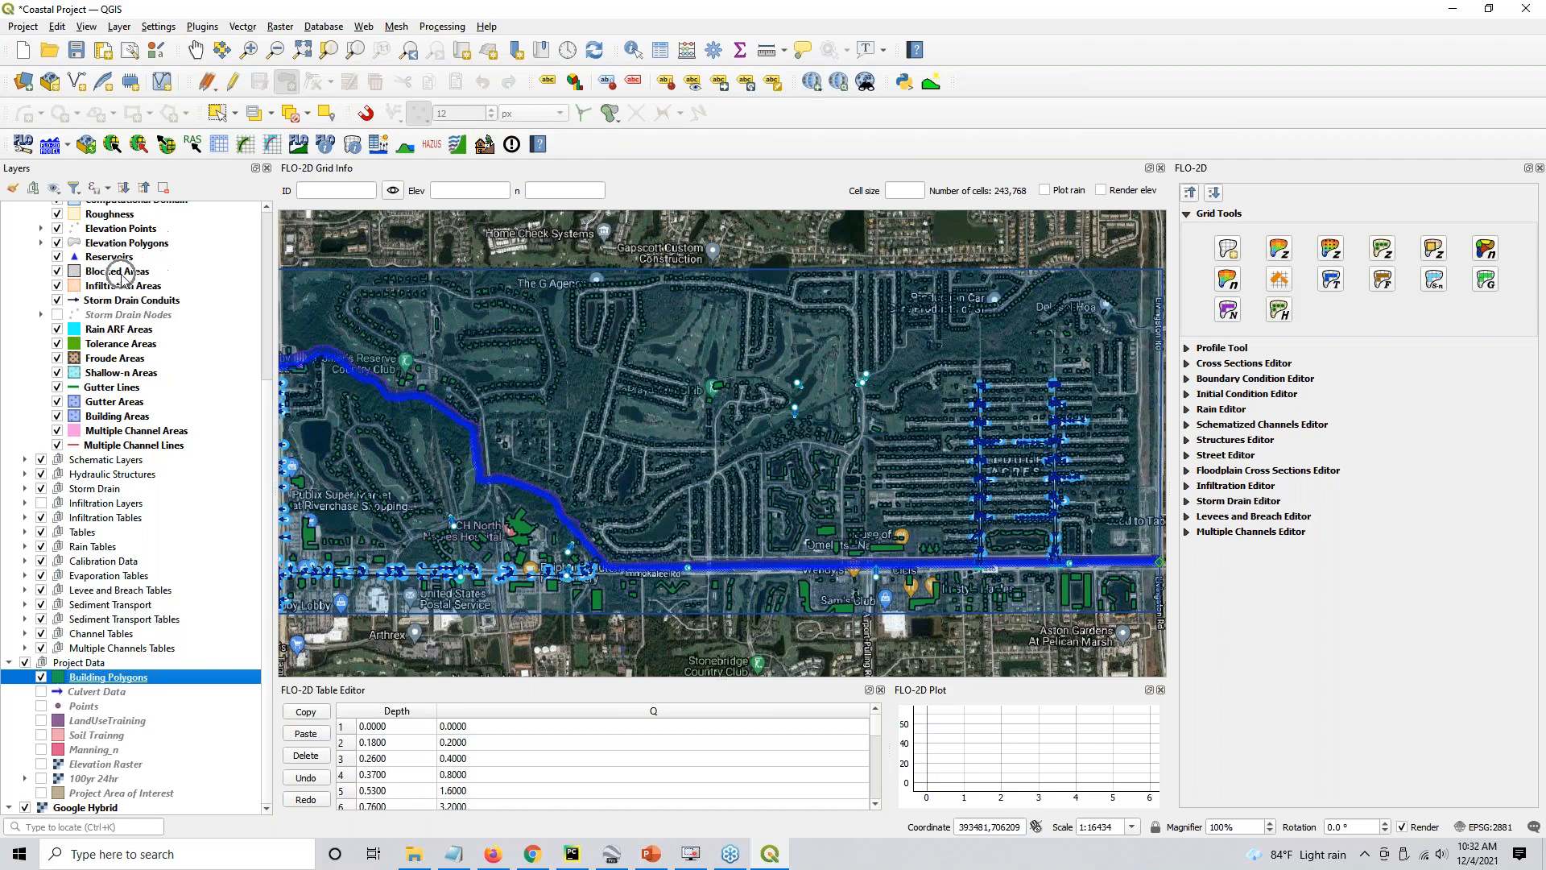
scroll(298, 279, up, 2)
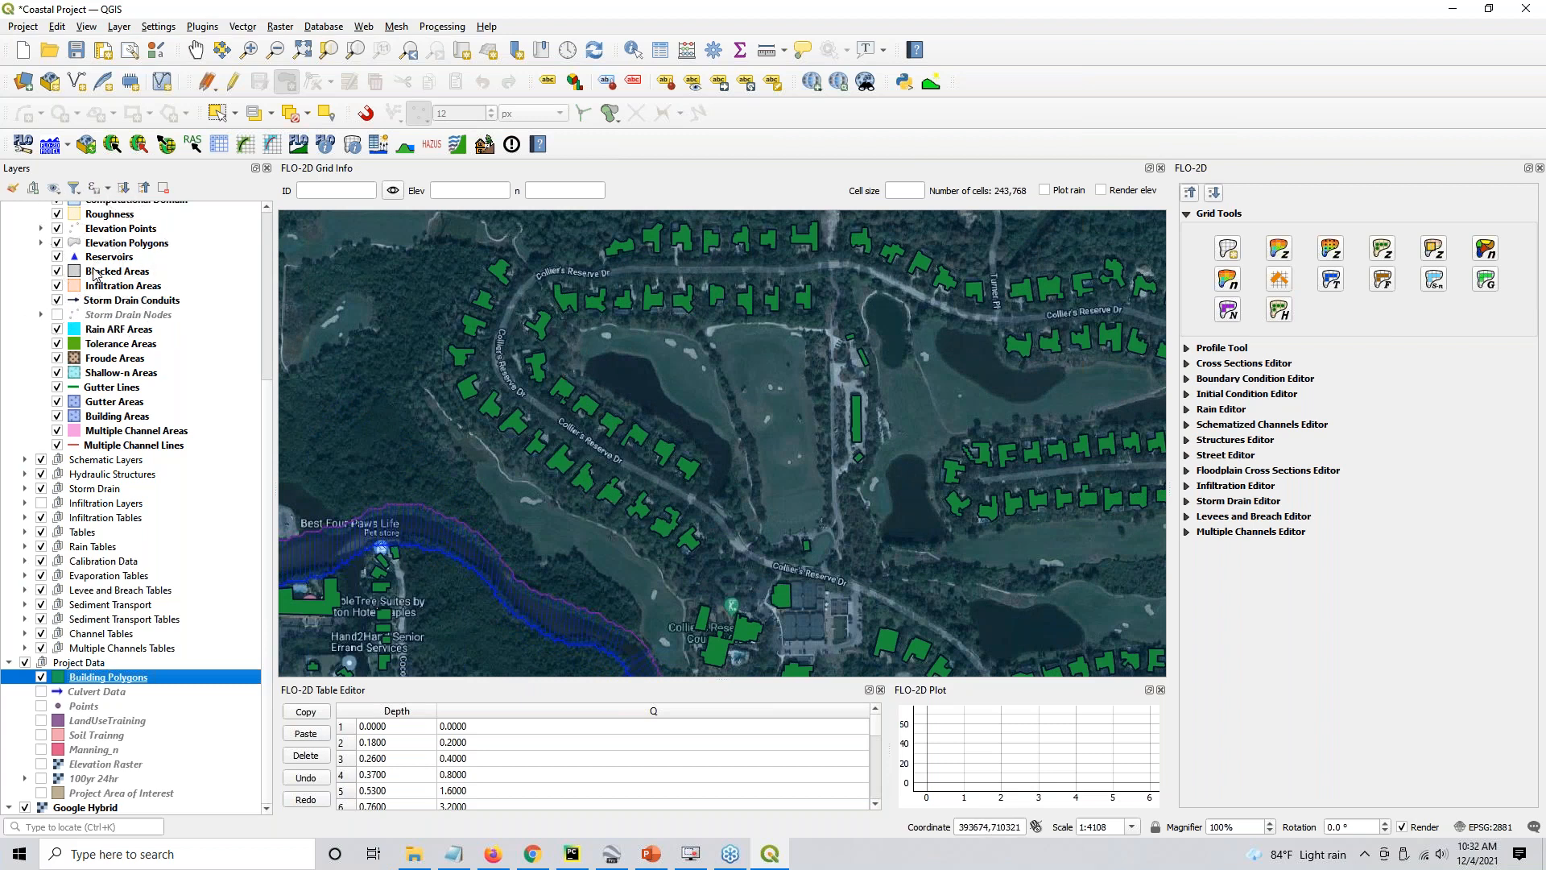
click(24, 460)
click(56, 633)
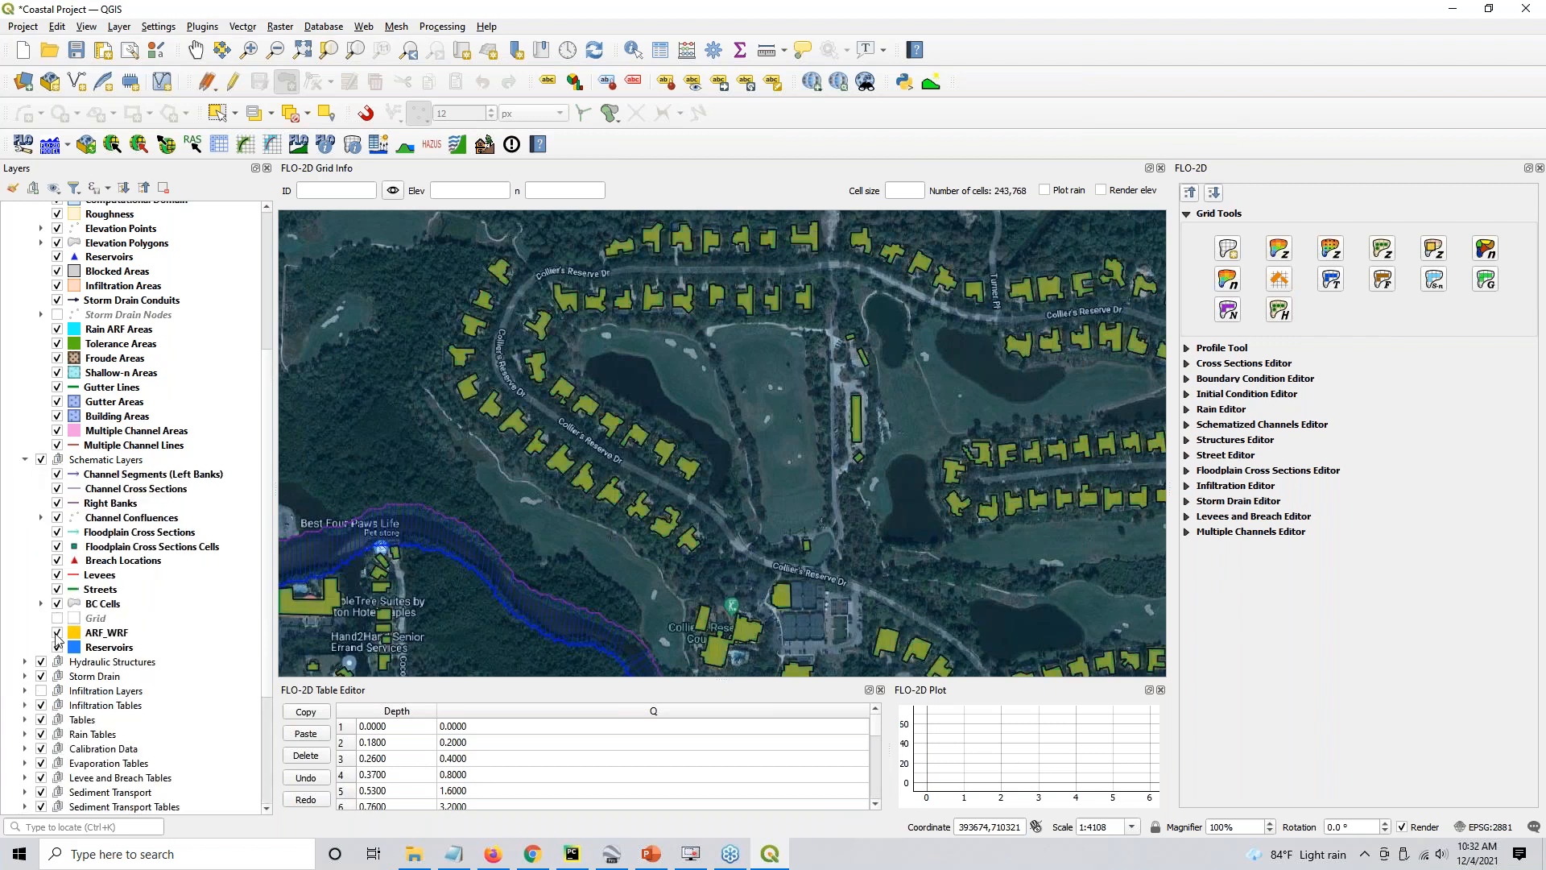
scroll(48, 693, down, 4)
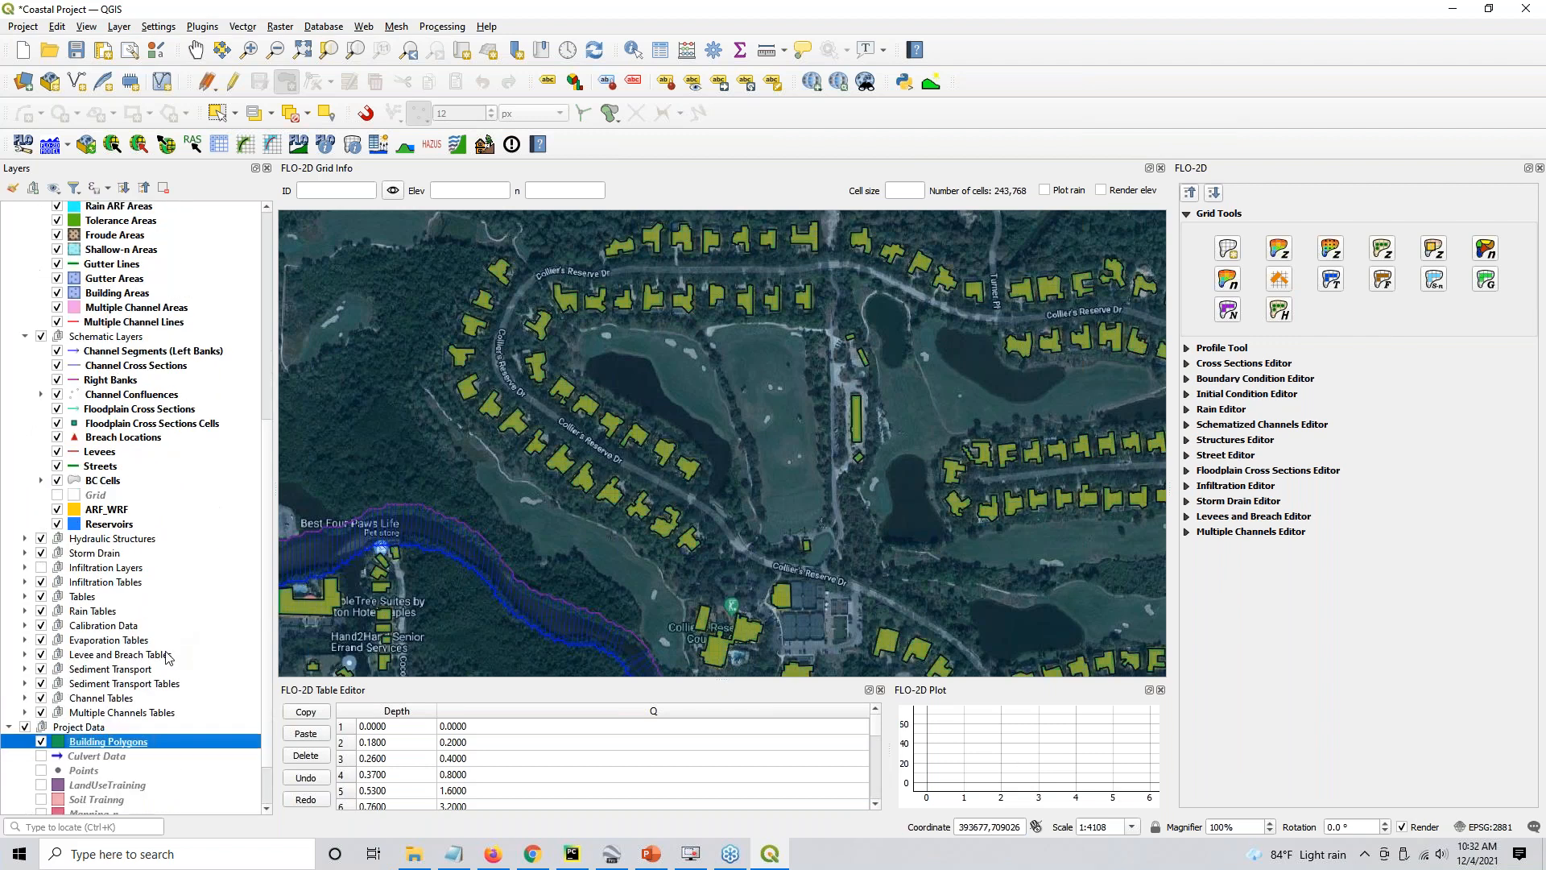
click(42, 678)
Examine the ARF_WRF cells against the building outlines along Collier's Reserve Dr and across the whole project area
scroll(628, 400, up, 3)
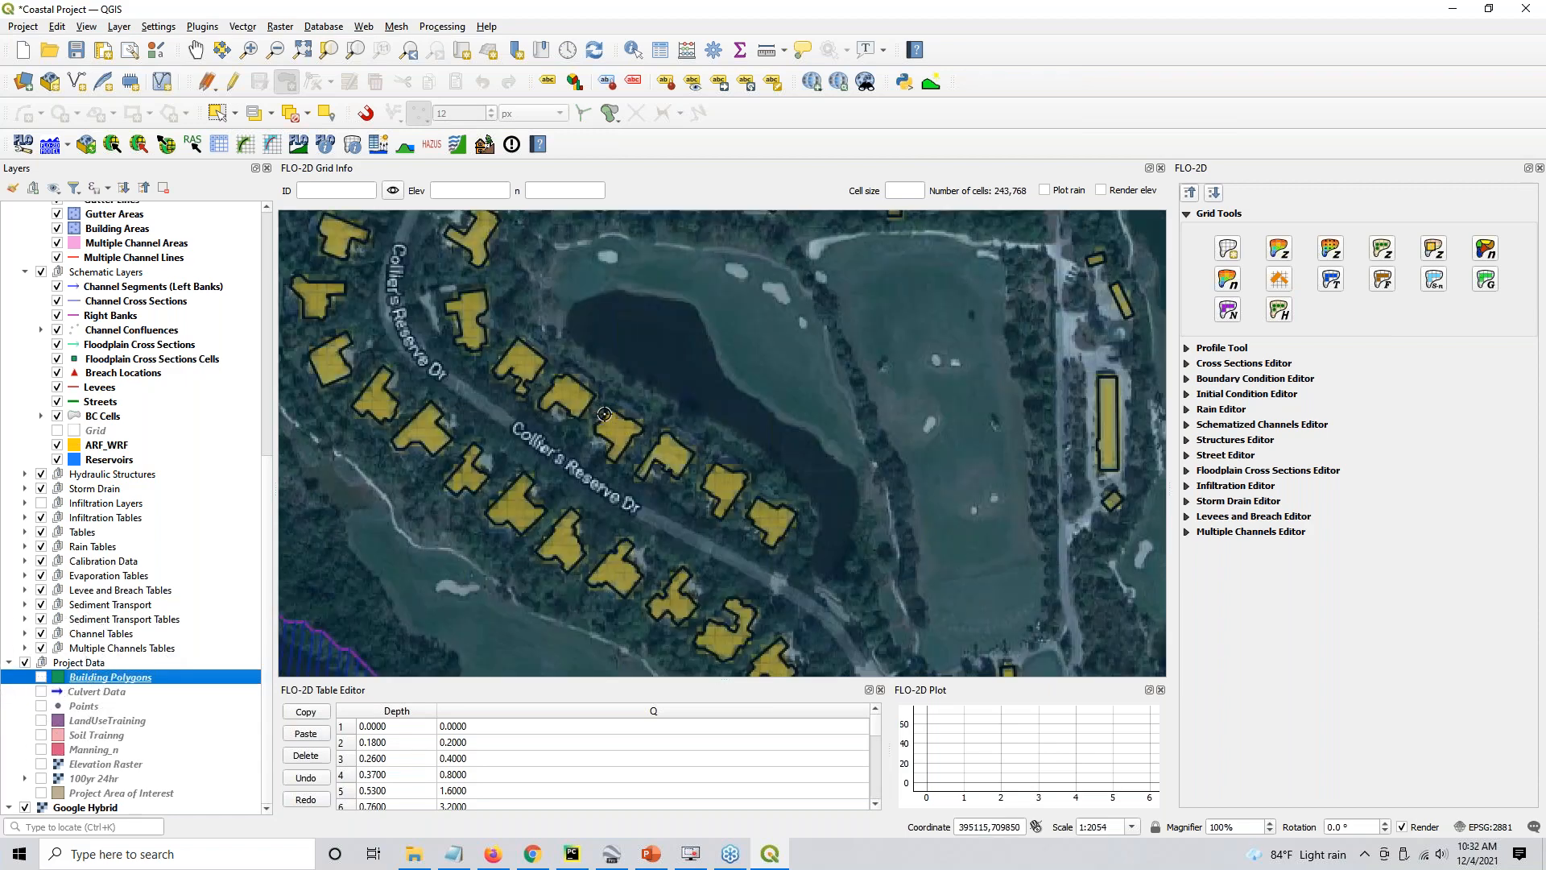
drag(495, 368, 758, 445)
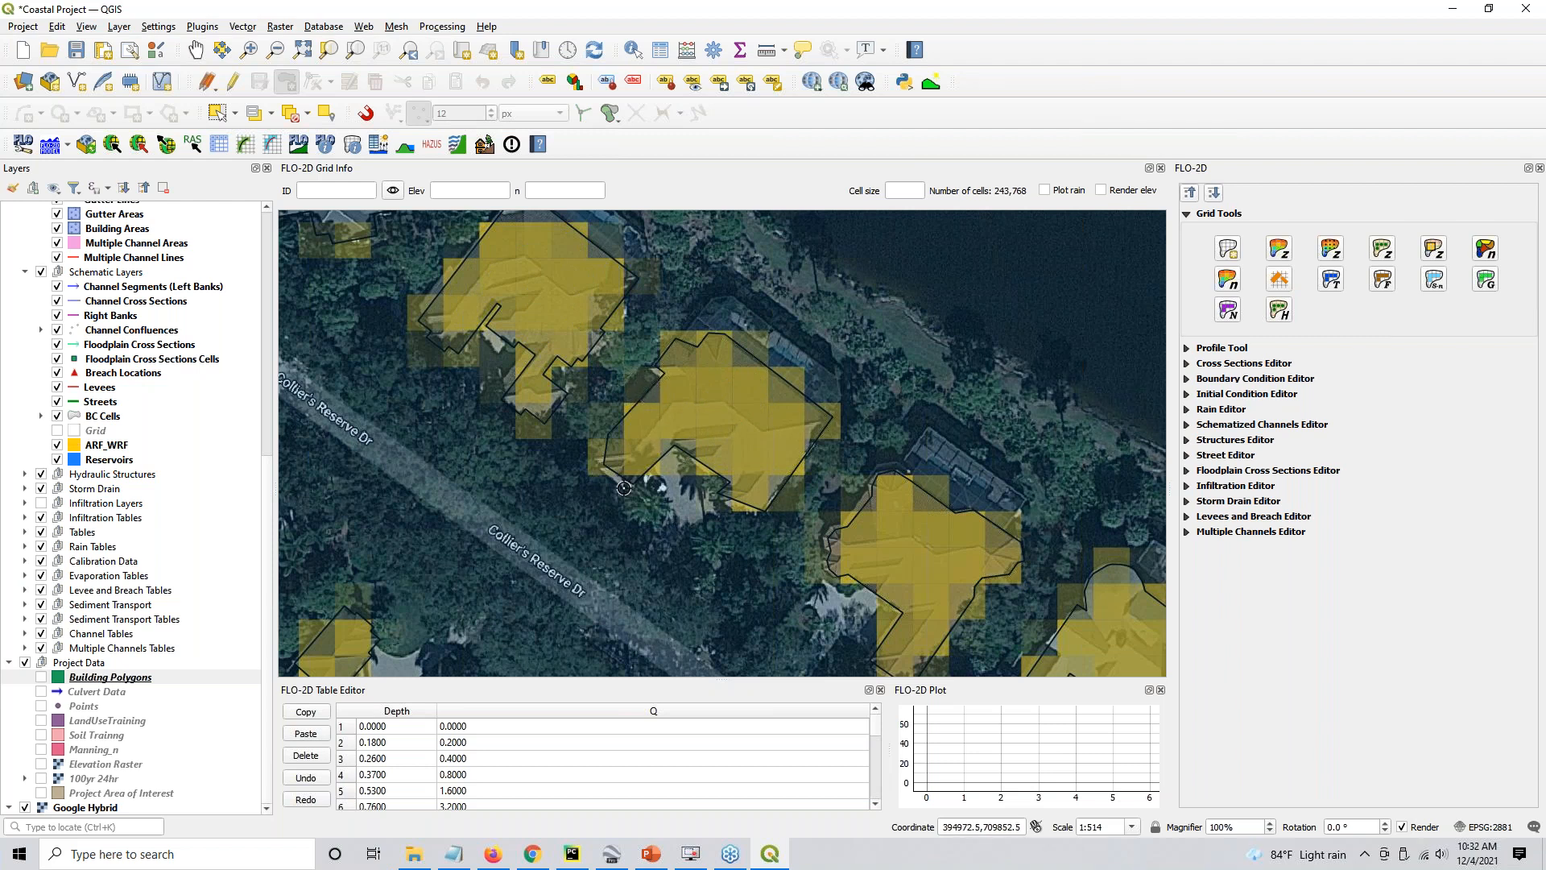
key(ctrl)
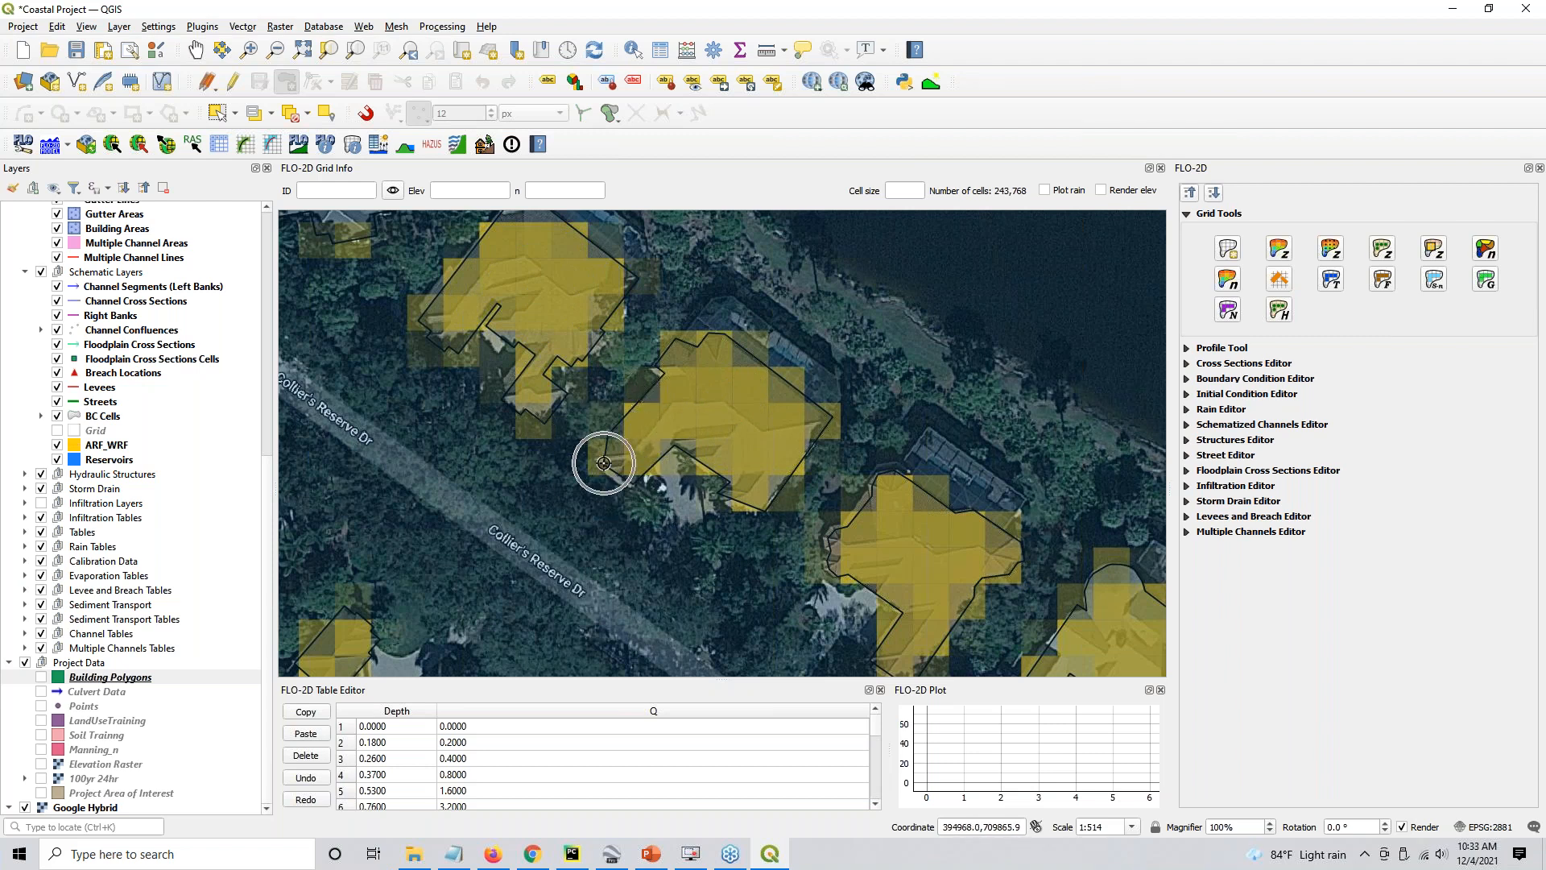
drag(899, 560, 766, 364)
scroll(766, 364, down, 1)
scroll(766, 363, down, 3)
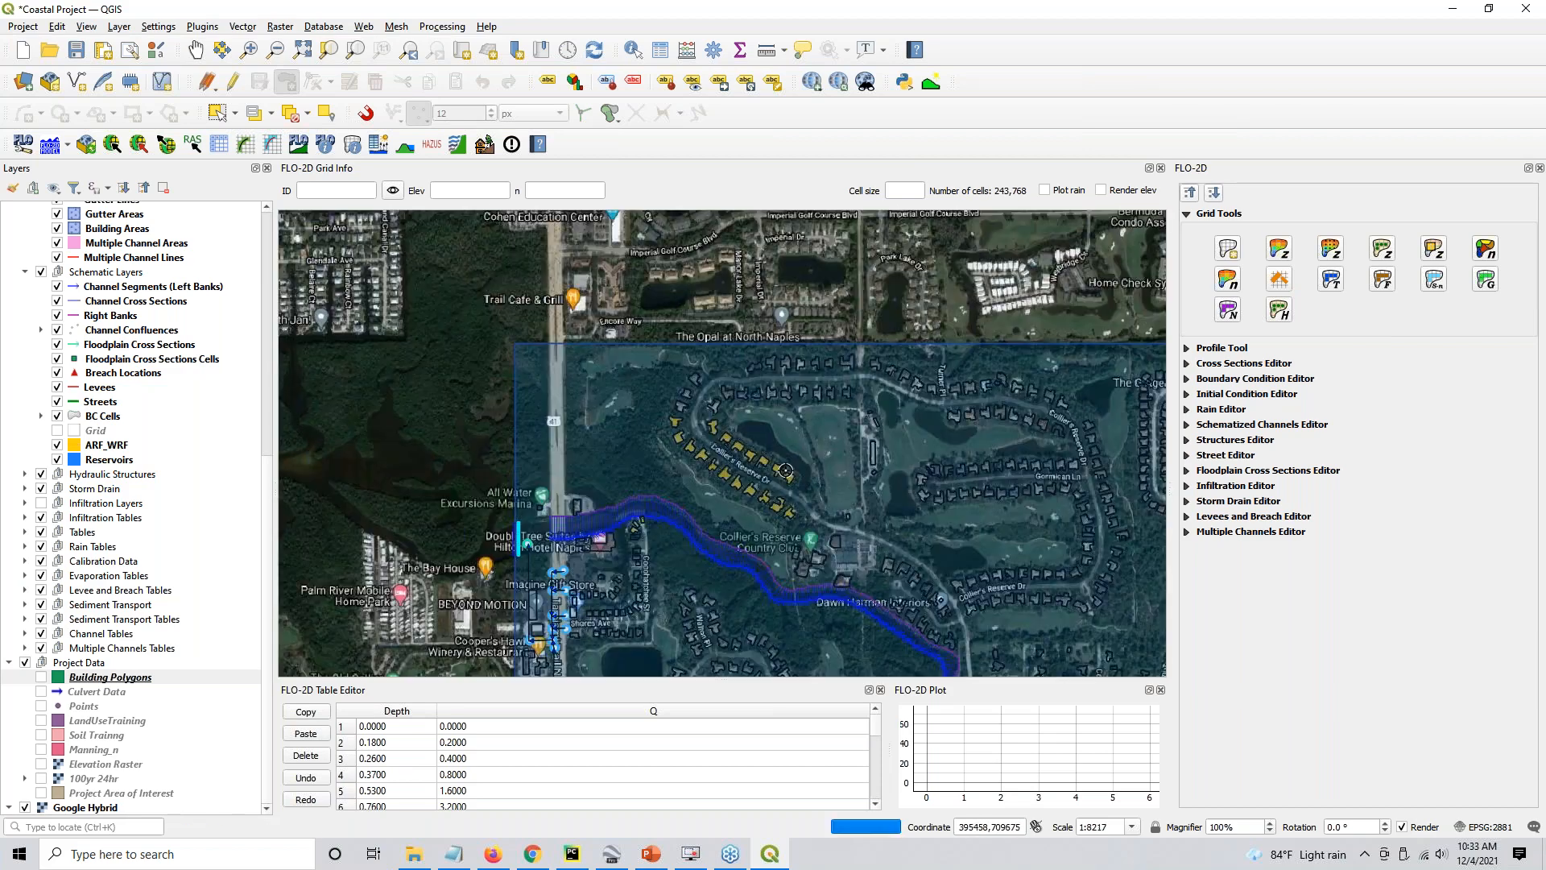
drag(780, 469, 553, 368)
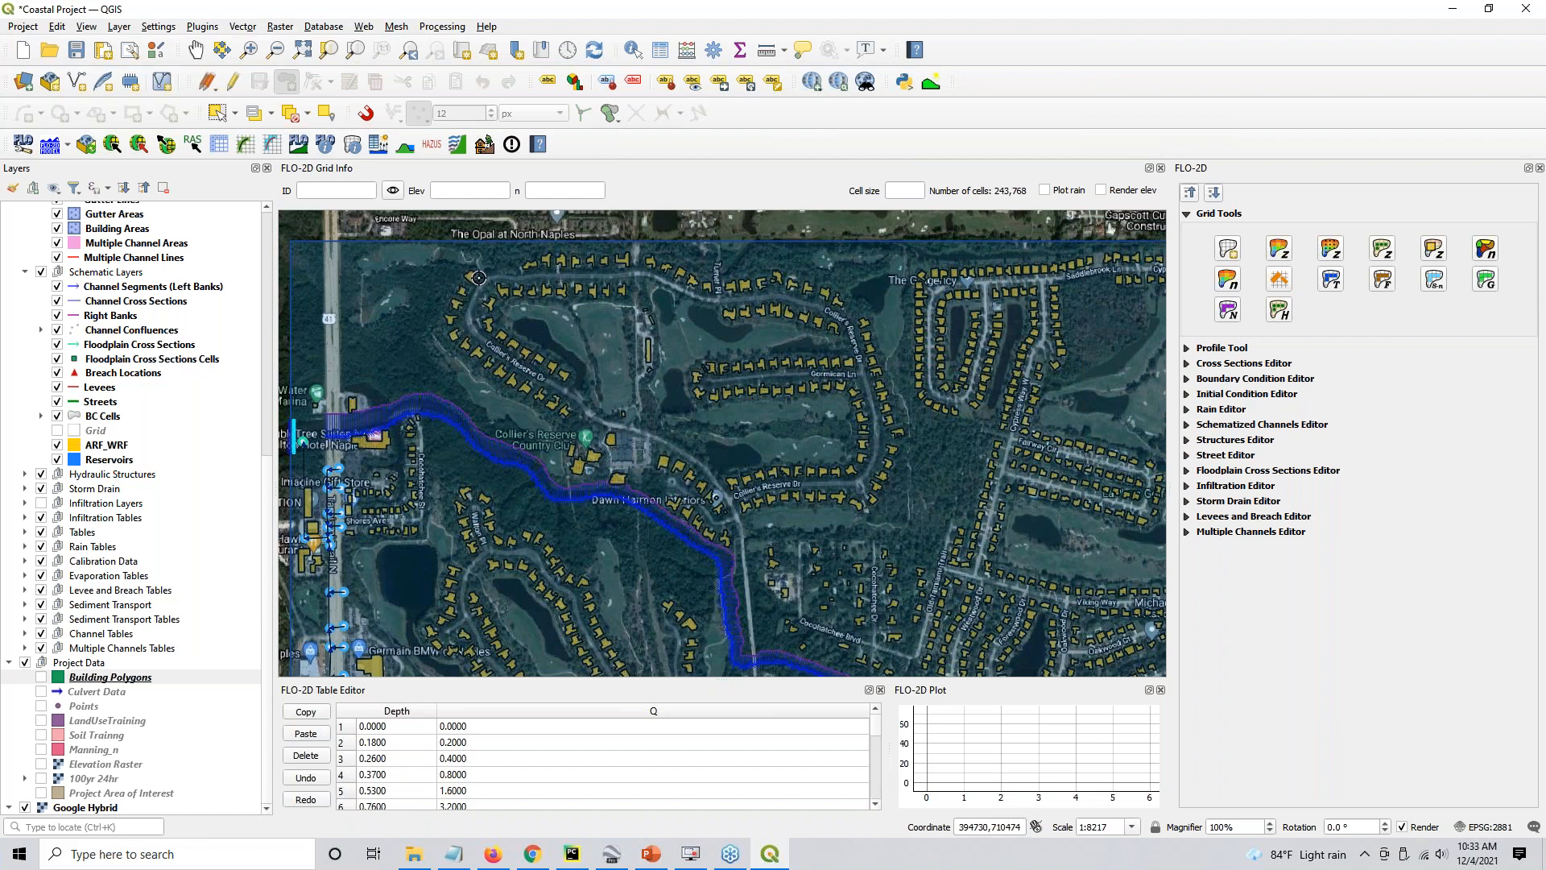
scroll(458, 309, down, 1)
drag(801, 444, 699, 423)
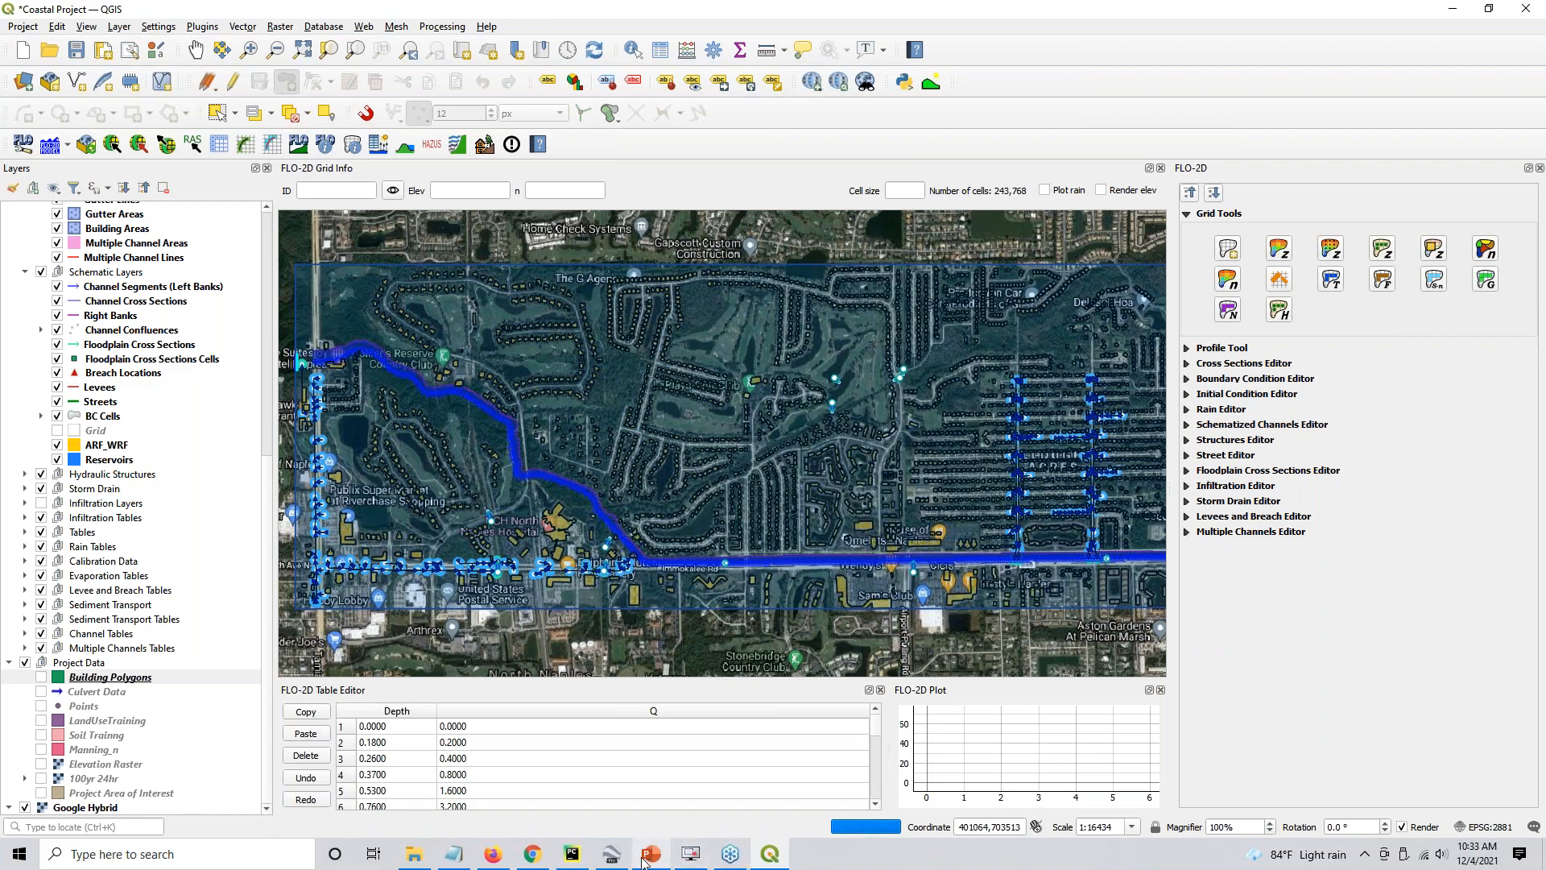
Switch to Chrome and review the "Step 3: Assign buildings" section of the Urban Features tutorial
click(533, 854)
scroll(586, 734, down, 5)
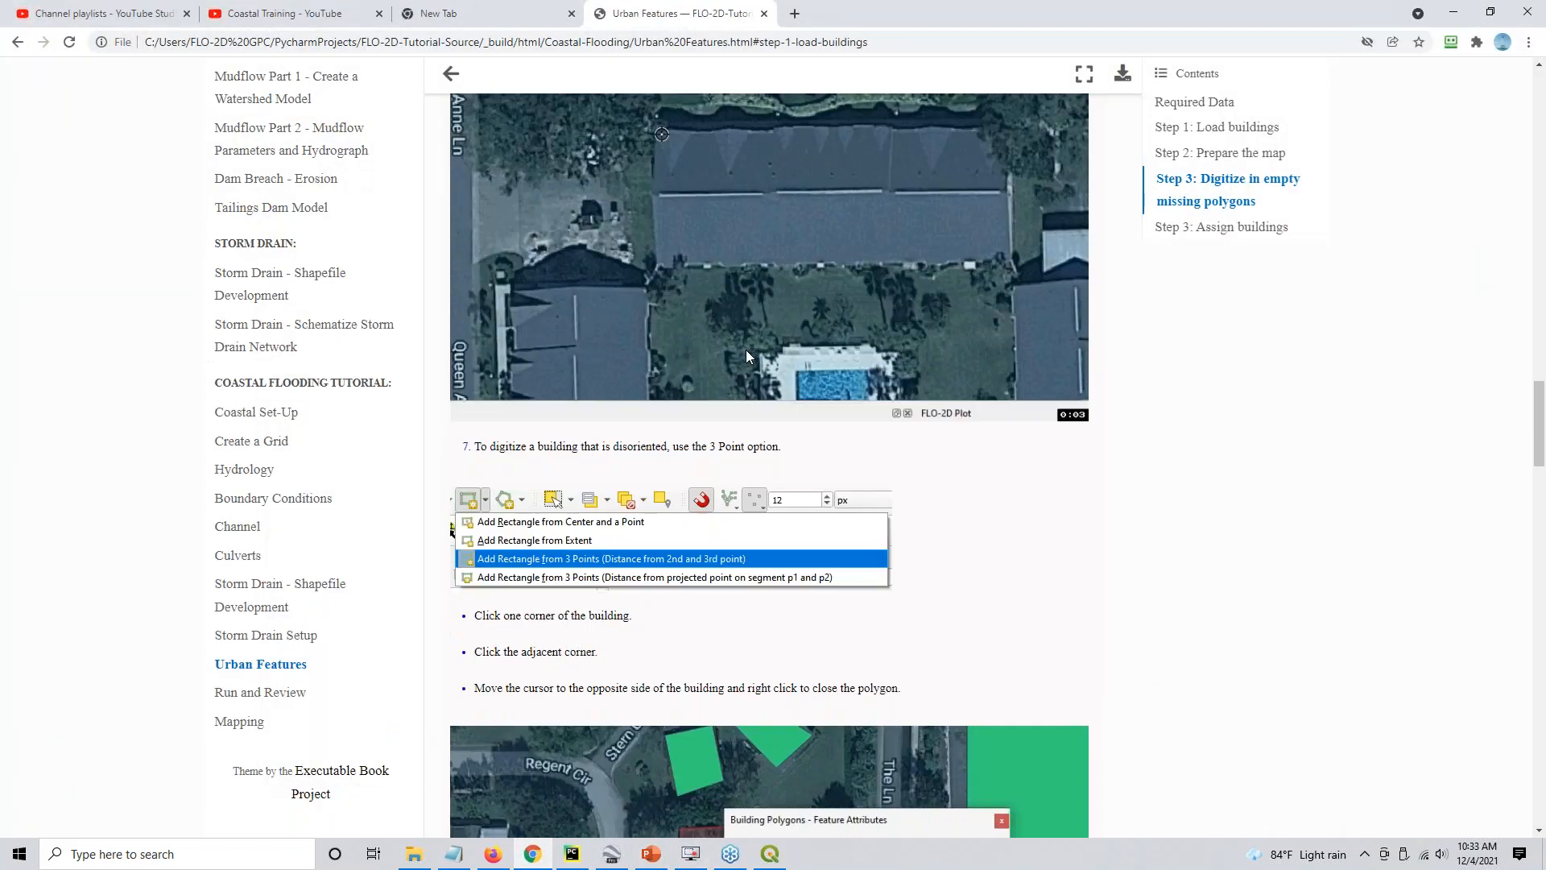
click(1180, 228)
scroll(781, 487, down, 3)
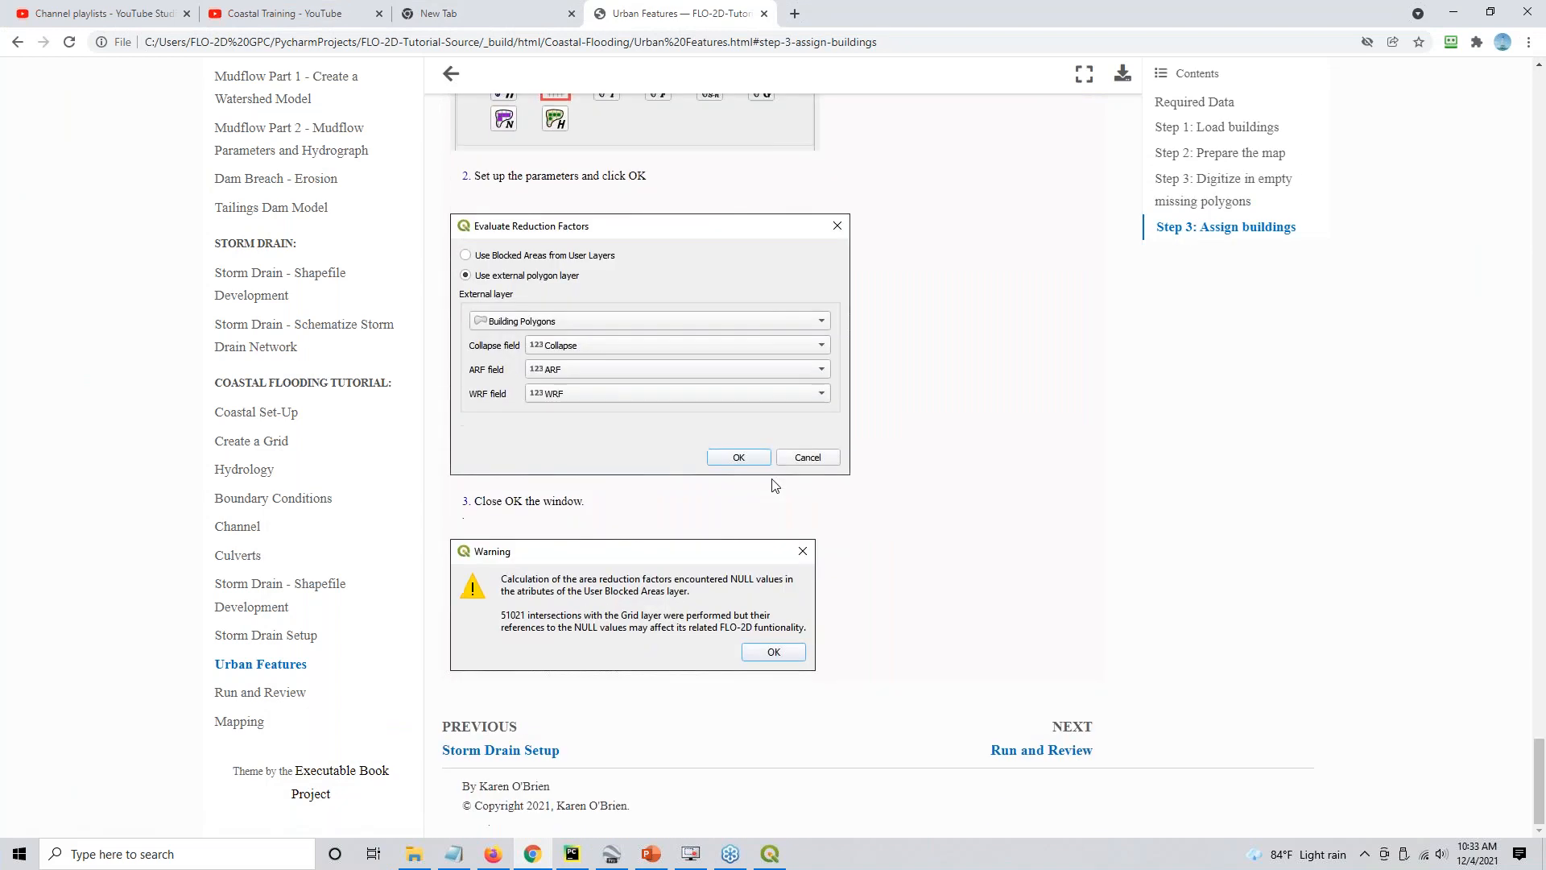